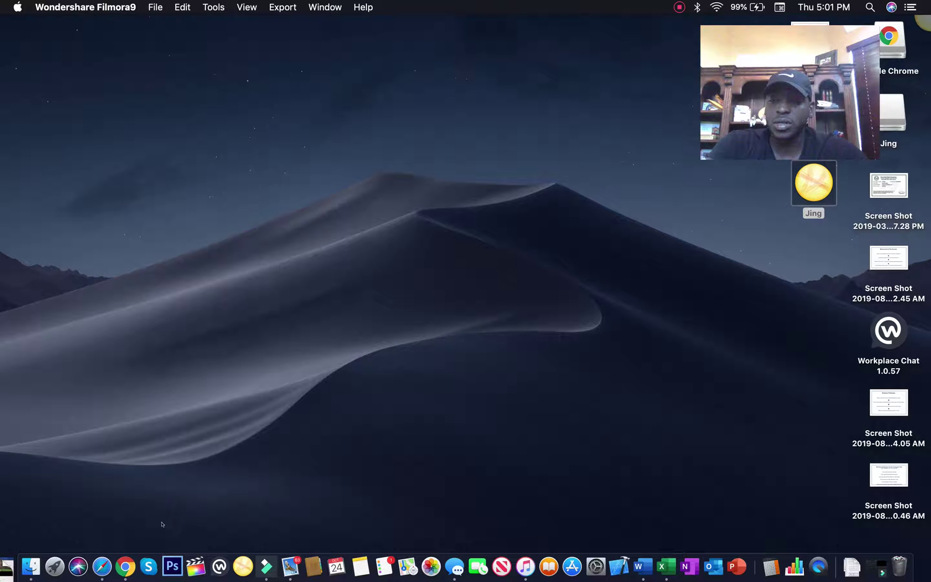
{"action": "key", "text": "ctrl+Up"}
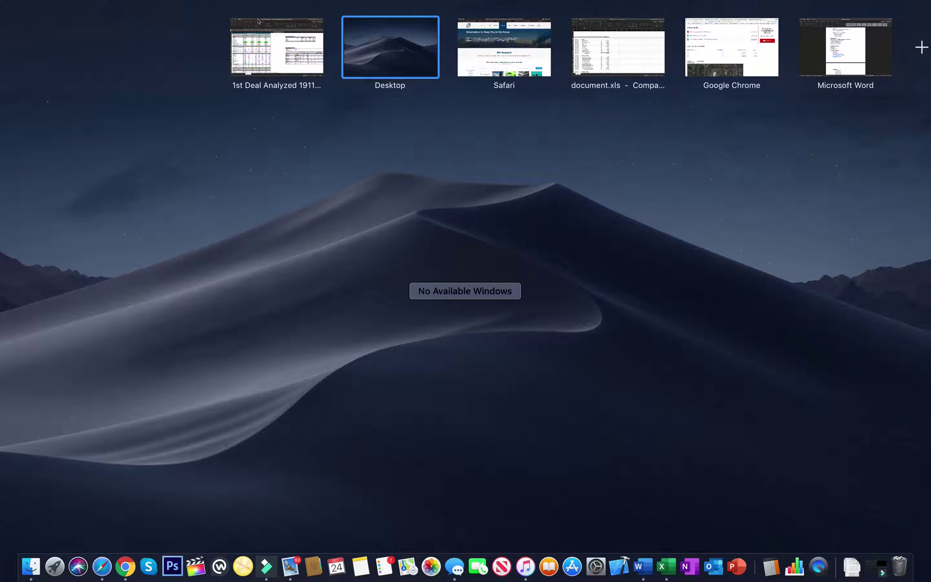
{"action": "left_click", "coordinate": [259, 53]}
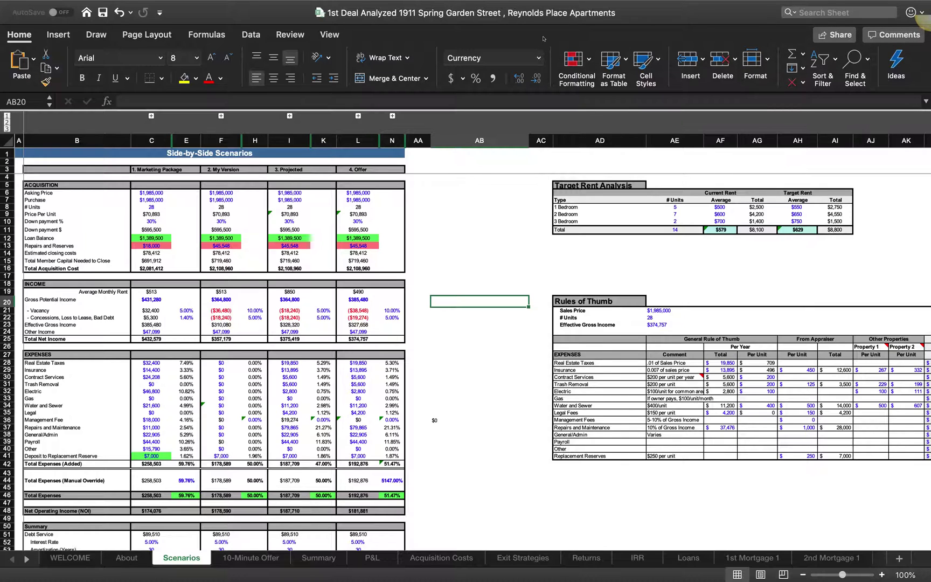
{"action": "key", "text": "ctrl+Up"}
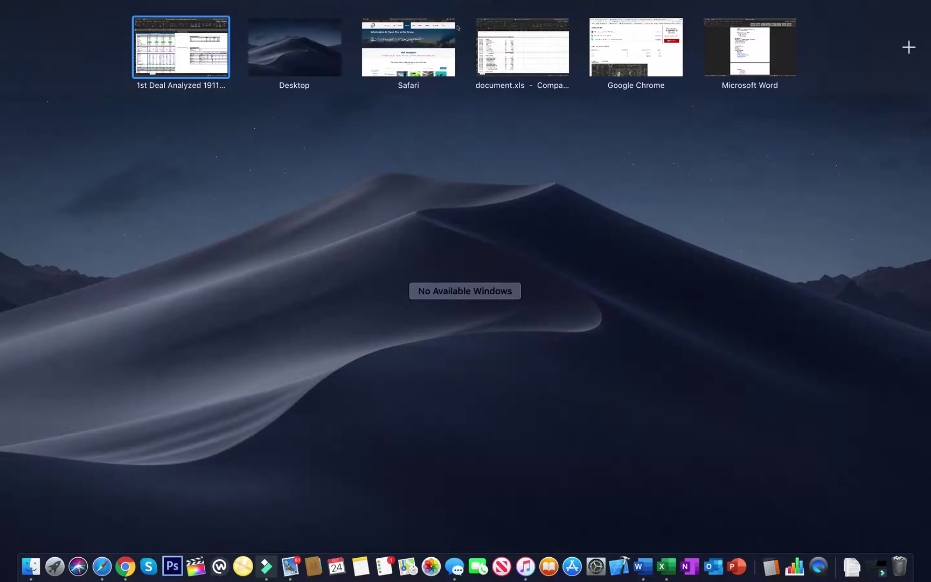
{"action": "left_click", "coordinate": [598, 30]}
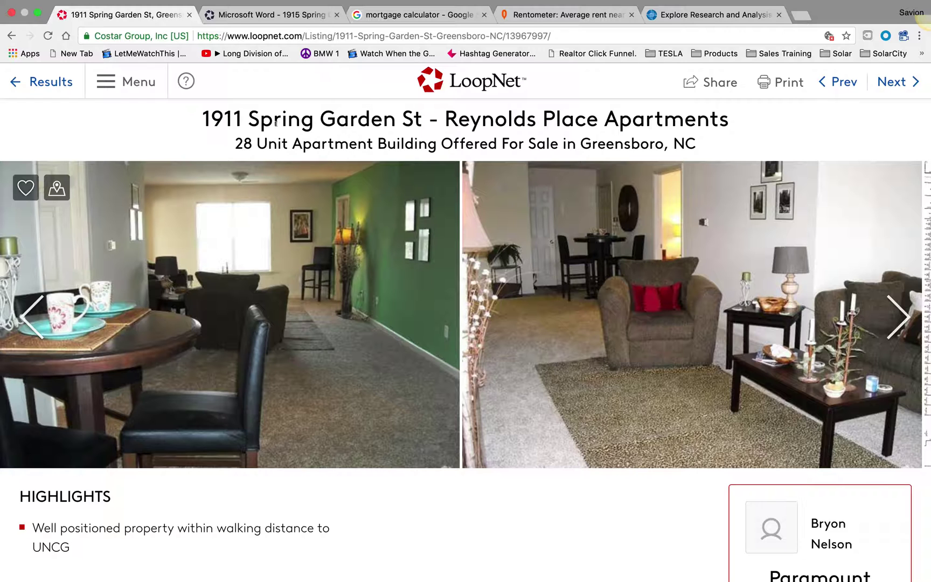
Step: Read the Investor Criteria requirements (8%-12% cap rate, 16–60 units), then return to the LoopNet listing
{"action": "scroll", "coordinate": [276, 123], "scroll_direction": "down", "scroll_amount": 3}
{"action": "scroll", "coordinate": [276, 123], "scroll_direction": "up", "scroll_amount": 3}
{"action": "key", "text": "ctrl+Up"}
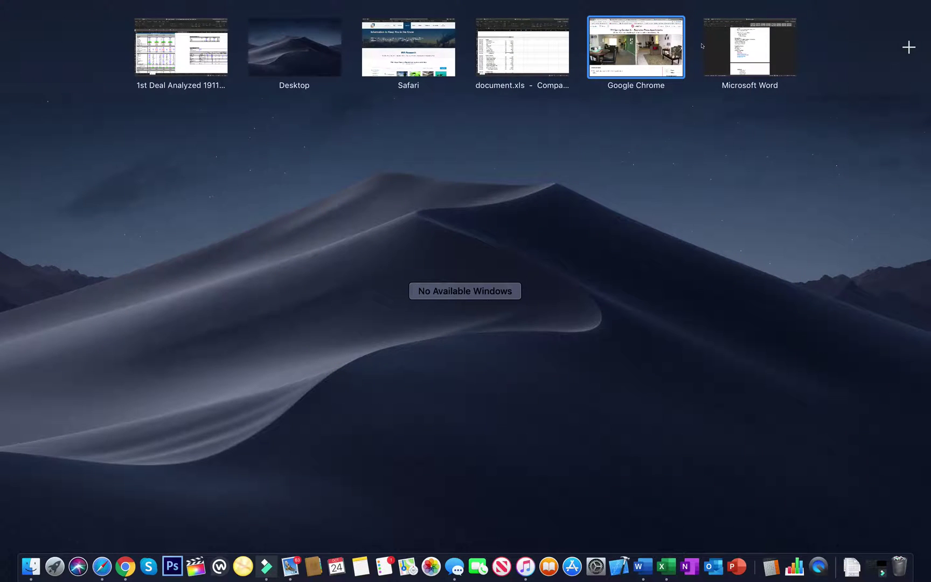
{"action": "left_click", "coordinate": [711, 47]}
{"action": "scroll", "coordinate": [502, 347], "scroll_direction": "down", "scroll_amount": 5}
{"action": "scroll", "coordinate": [503, 348], "scroll_direction": "up", "scroll_amount": 4}
{"action": "scroll", "coordinate": [502, 348], "scroll_direction": "up", "scroll_amount": 5}
{"action": "scroll", "coordinate": [389, 349], "scroll_direction": "down", "scroll_amount": 3}
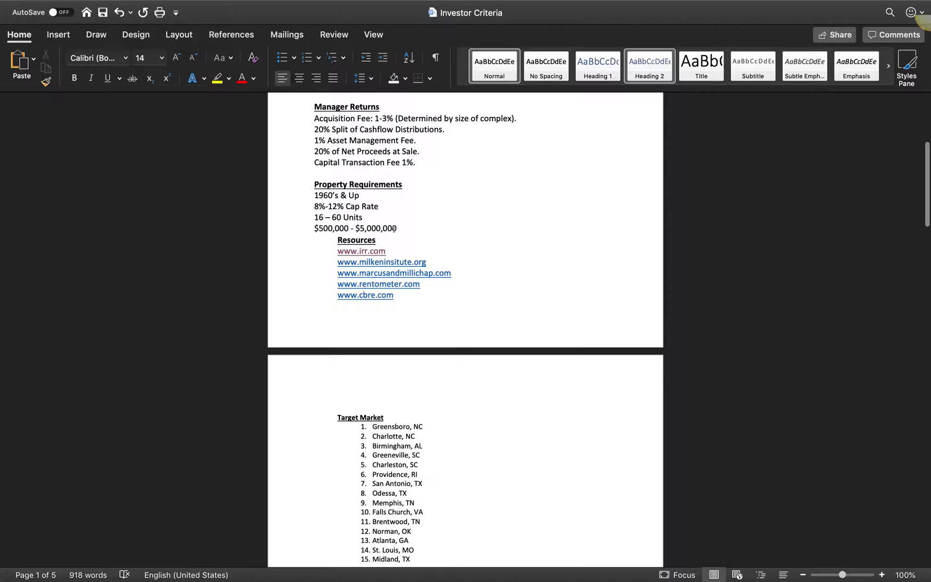
{"action": "key", "text": "ctrl+Up"}
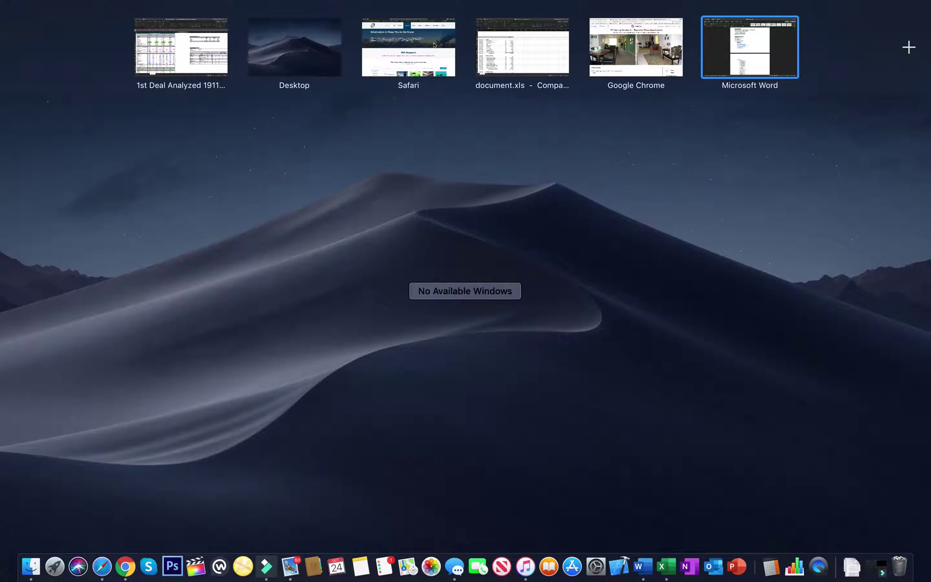
{"action": "left_click", "coordinate": [643, 49]}
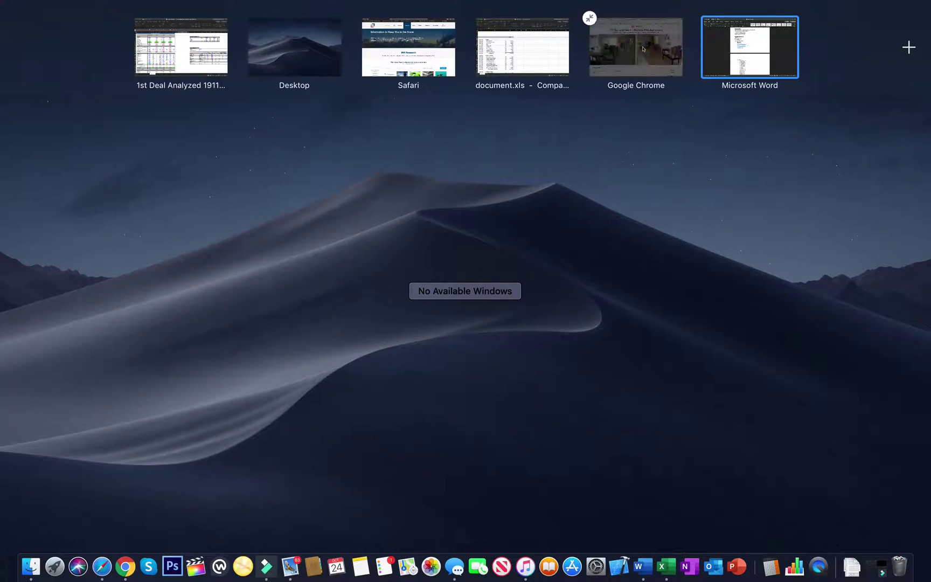
Step: Read the listing's offering details: 28 units, 87% occupancy, 22,400 SF, built 1999
{"action": "scroll", "coordinate": [491, 225], "scroll_direction": "down", "scroll_amount": 6}
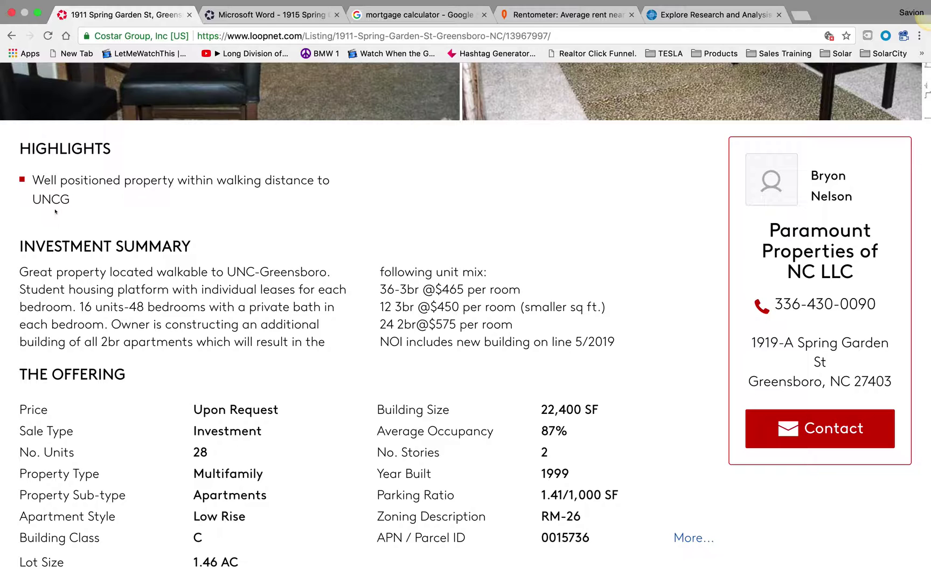
{"action": "scroll", "coordinate": [79, 202], "scroll_direction": "up", "scroll_amount": 6}
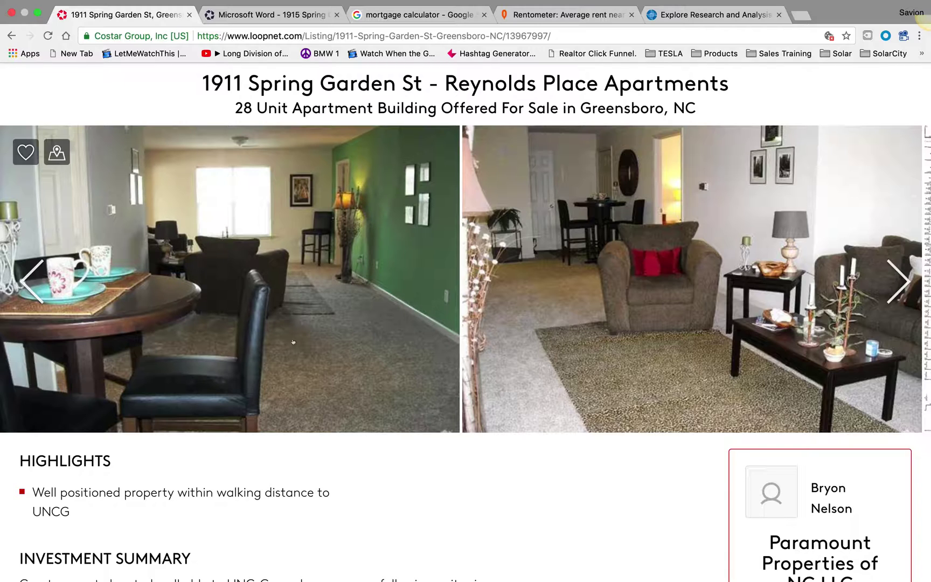
{"action": "scroll", "coordinate": [215, 341], "scroll_direction": "down", "scroll_amount": 5}
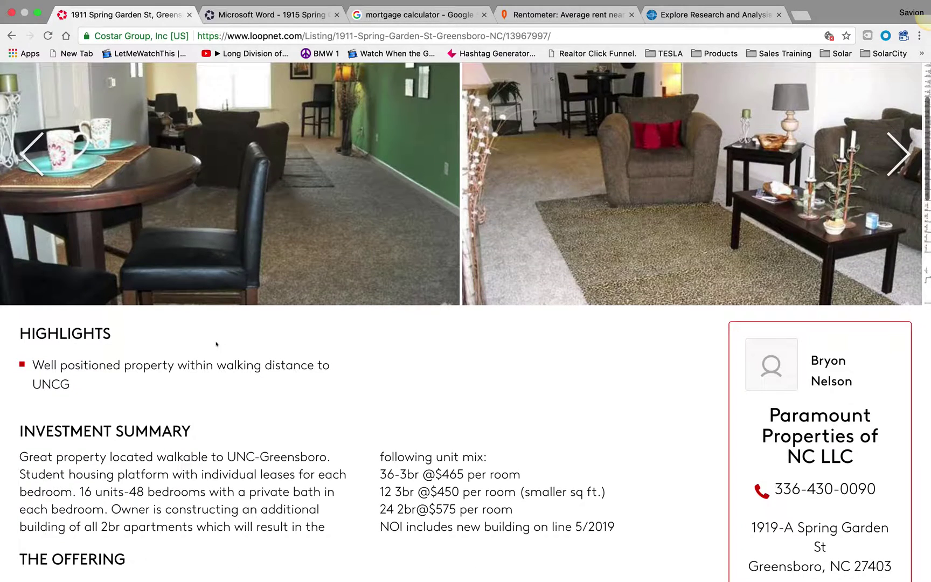
{"action": "scroll", "coordinate": [164, 168], "scroll_direction": "up", "scroll_amount": 4}
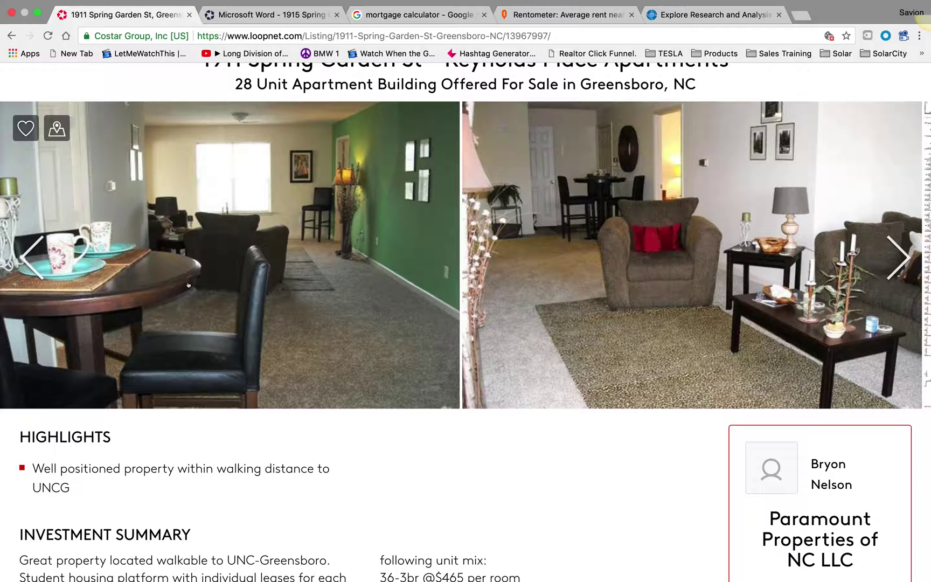
{"action": "scroll", "coordinate": [191, 285], "scroll_direction": "down", "scroll_amount": 3}
{"action": "scroll", "coordinate": [191, 285], "scroll_direction": "down", "scroll_amount": 2}
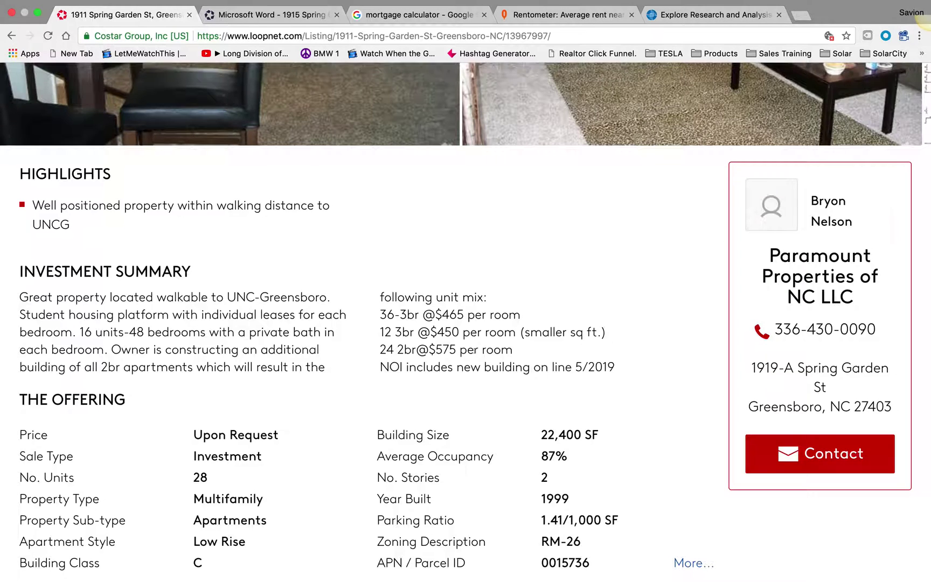
{"action": "scroll", "coordinate": [326, 206], "scroll_direction": "down", "scroll_amount": 5}
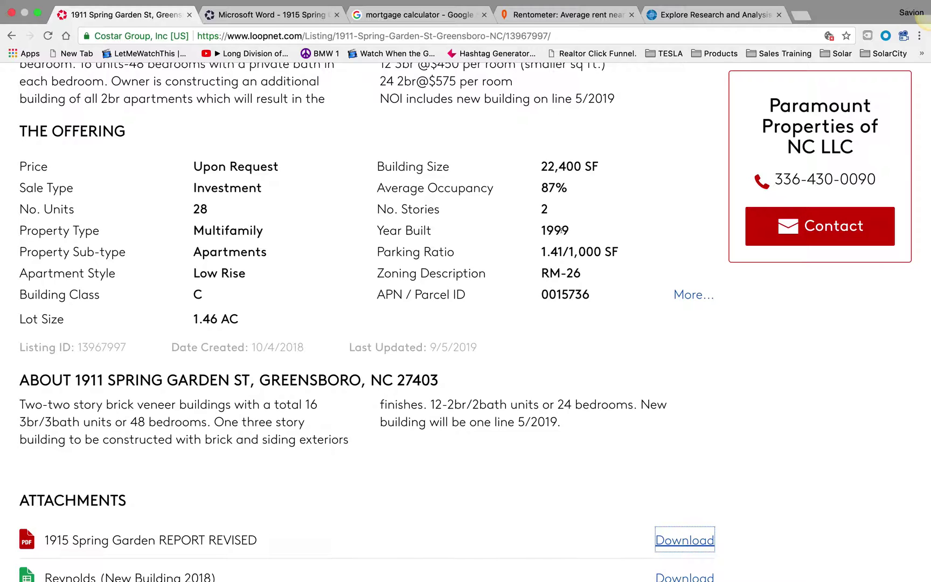
{"action": "scroll", "coordinate": [567, 211], "scroll_direction": "down", "scroll_amount": 1}
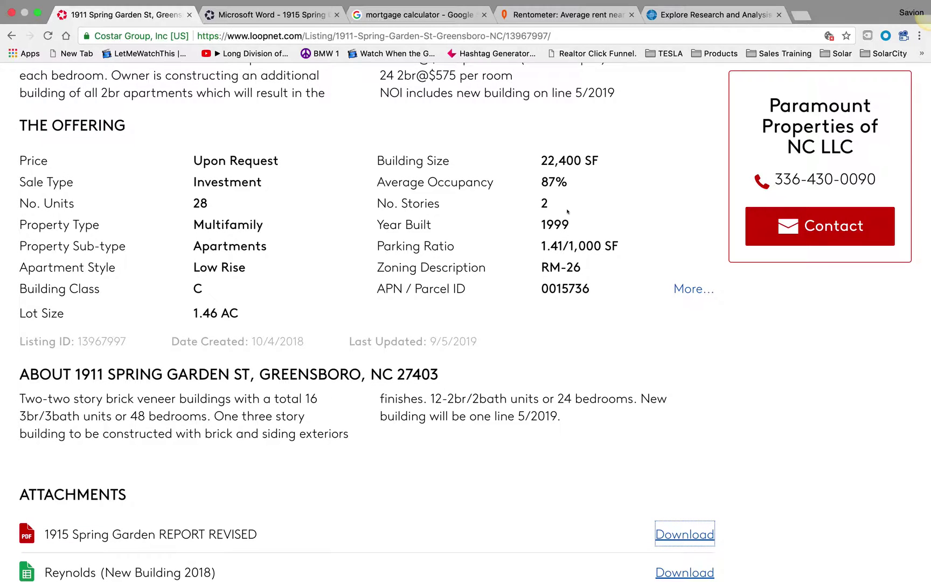
Step: Show all parcel IDs and review the unit mix: 12 2+2 units at $587, 16 3+2 at $457.50
{"action": "left_click", "coordinate": [694, 289]}
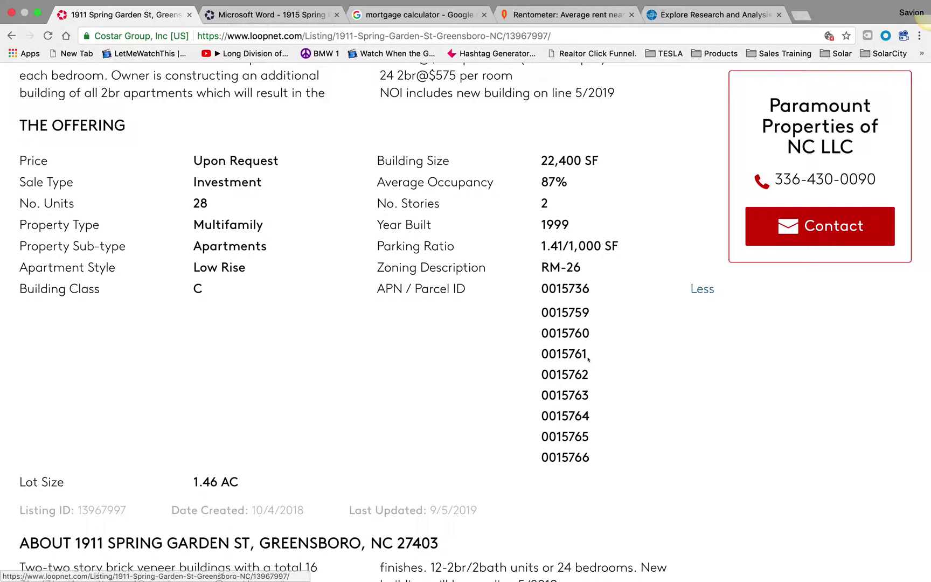
{"action": "scroll", "coordinate": [587, 357], "scroll_direction": "down", "scroll_amount": 6}
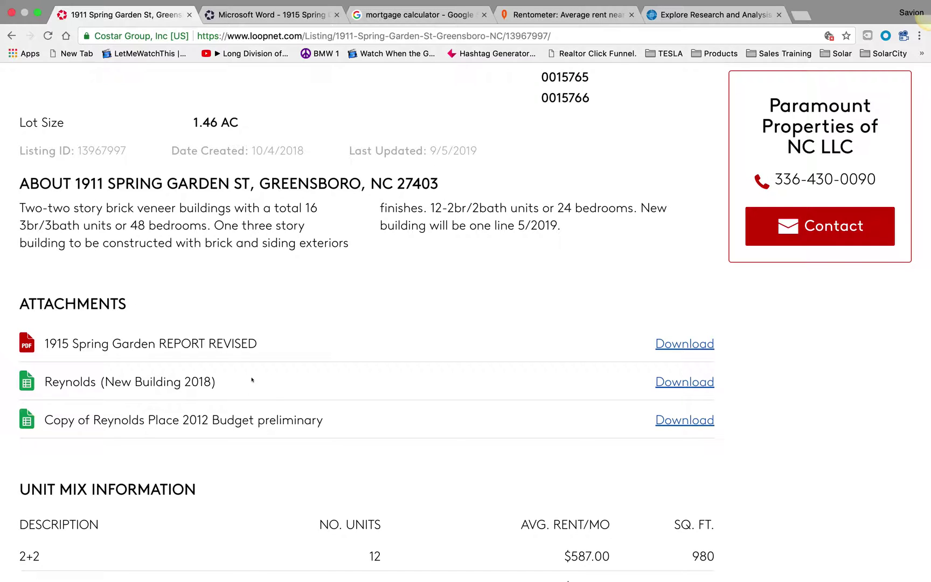
{"action": "scroll", "coordinate": [254, 371], "scroll_direction": "down", "scroll_amount": 3}
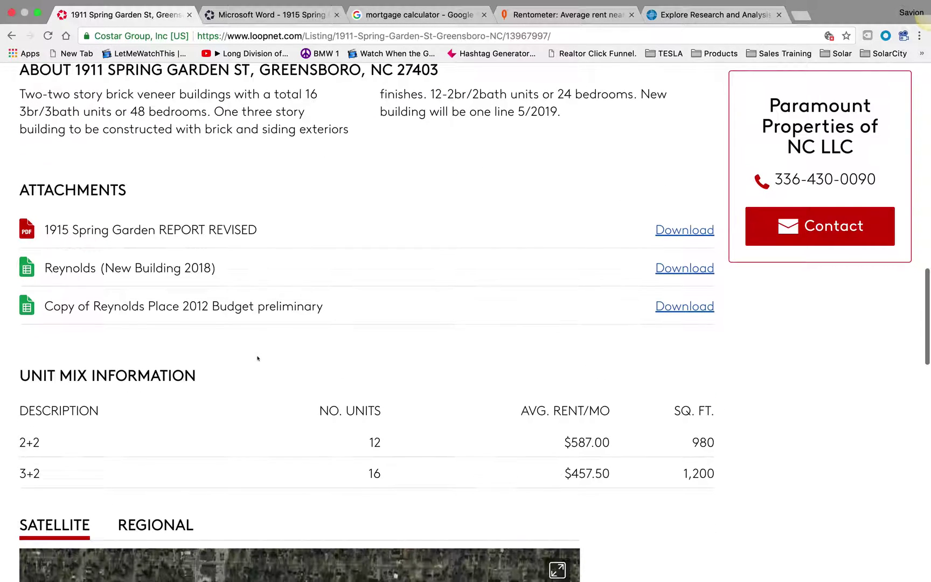
{"action": "scroll", "coordinate": [258, 357], "scroll_direction": "down", "scroll_amount": 2}
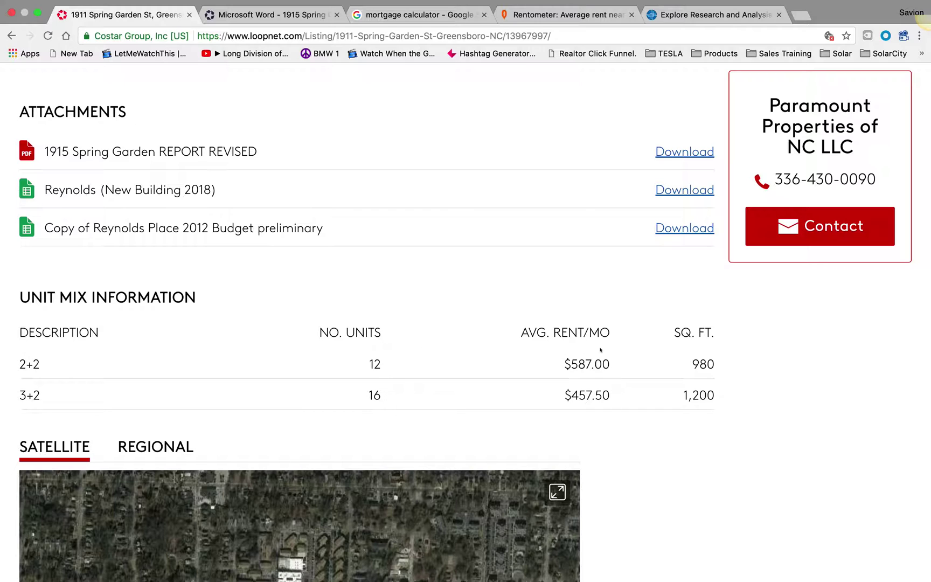
{"action": "scroll", "coordinate": [580, 361], "scroll_direction": "down", "scroll_amount": 10}
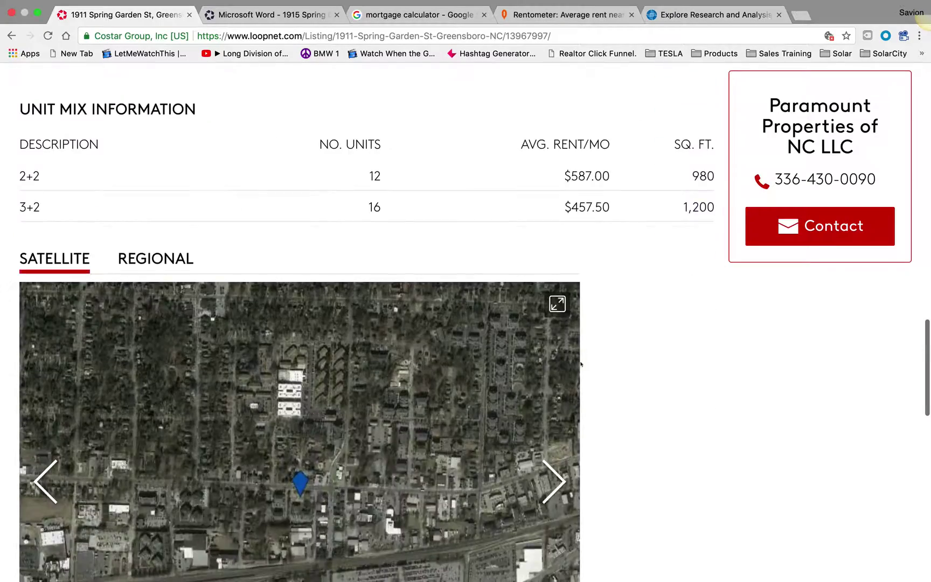
{"action": "scroll", "coordinate": [580, 364], "scroll_direction": "up", "scroll_amount": 15}
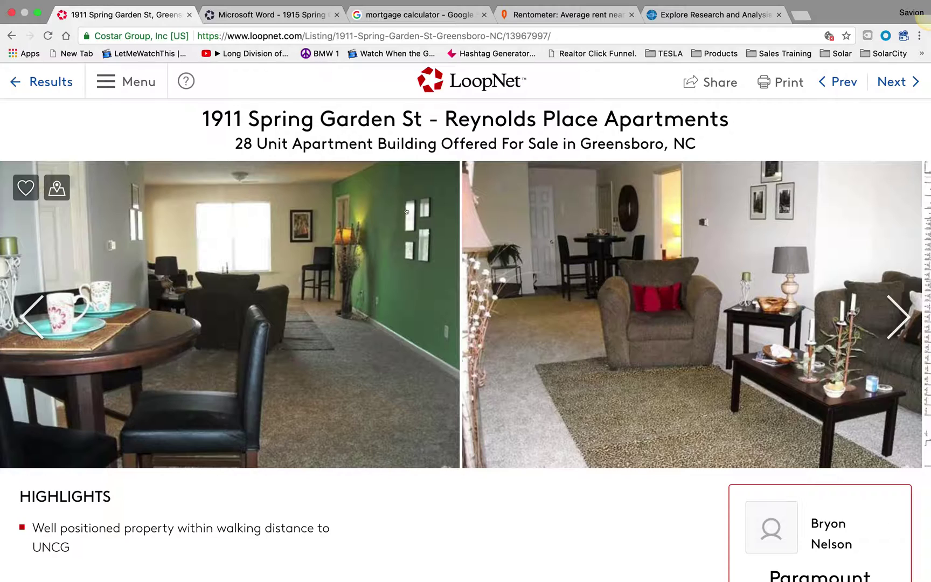
{"action": "scroll", "coordinate": [402, 467], "scroll_direction": "down", "scroll_amount": 5}
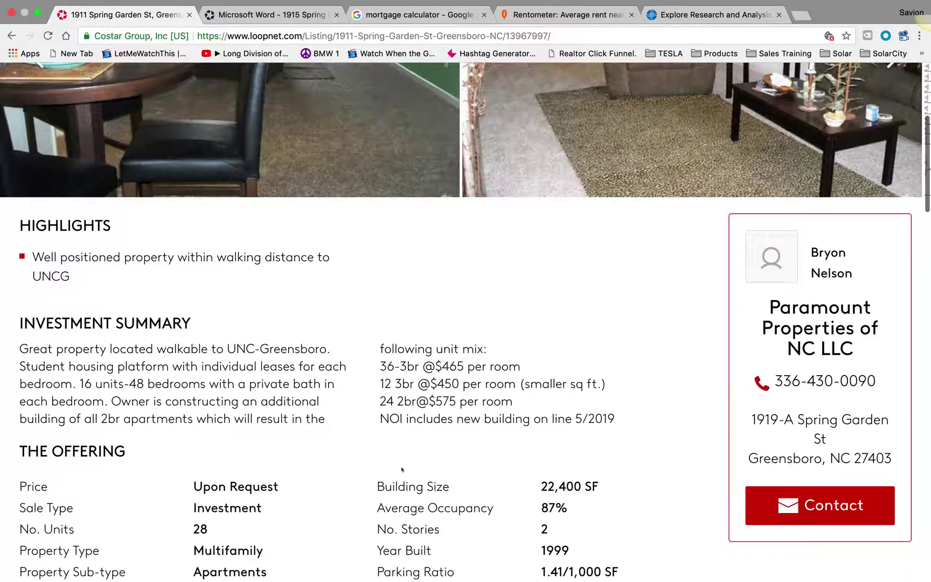
{"action": "key", "text": "ctrl+Up"}
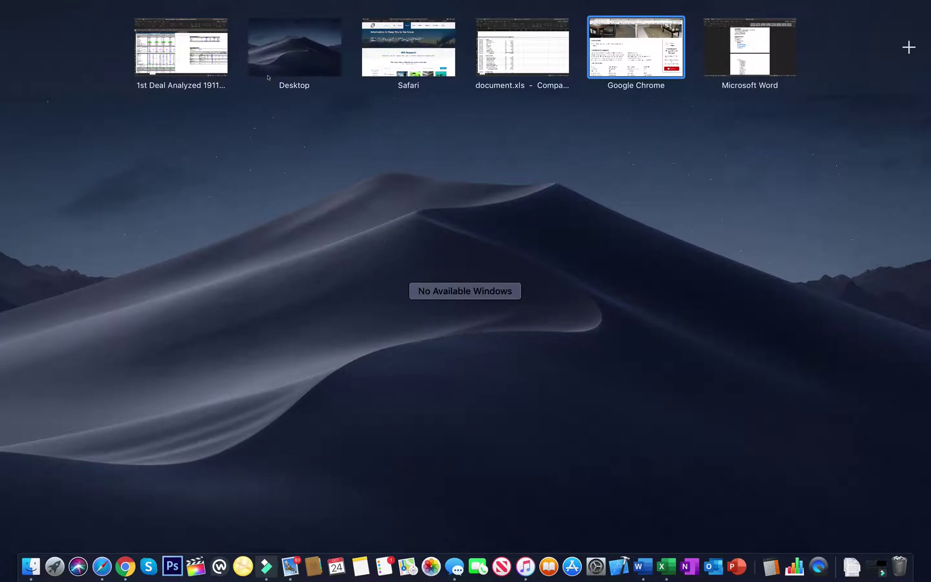
Step: Check the deal workbook's Scenarios sheet against the utilities and contract services budget in document.xls
{"action": "left_click", "coordinate": [170, 66]}
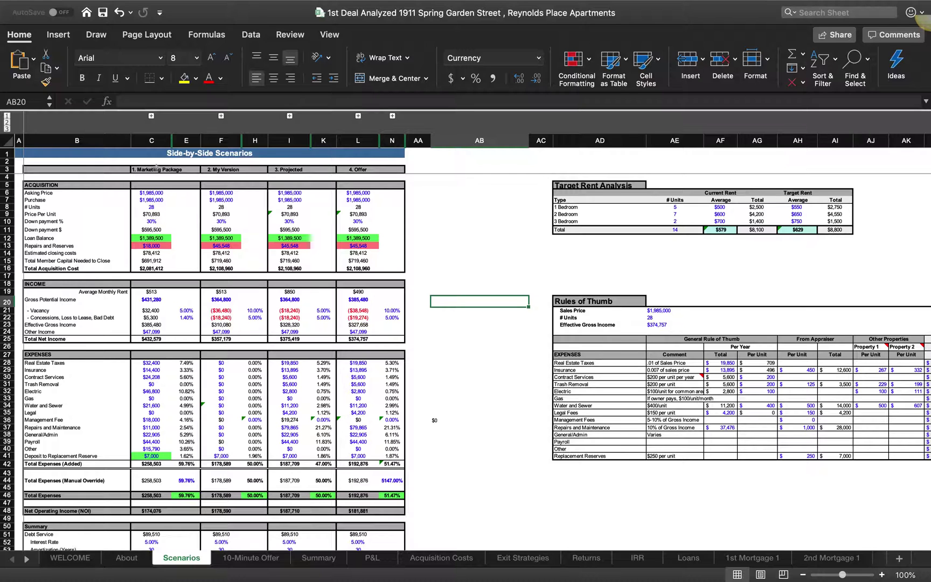
{"action": "key", "text": "ctrl+Up"}
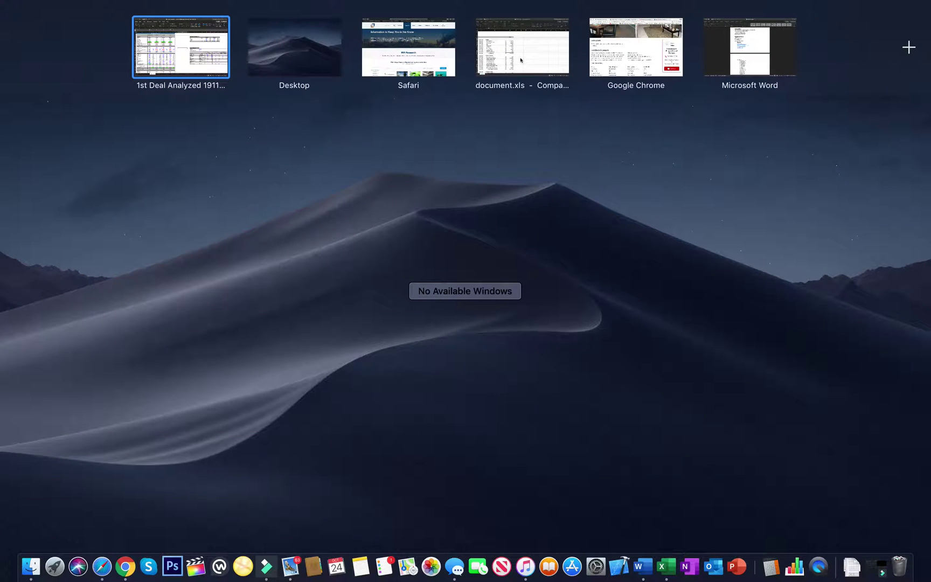
{"action": "left_click", "coordinate": [542, 66]}
{"action": "key", "text": "ctrl+Up"}
{"action": "left_click", "coordinate": [434, 42]}
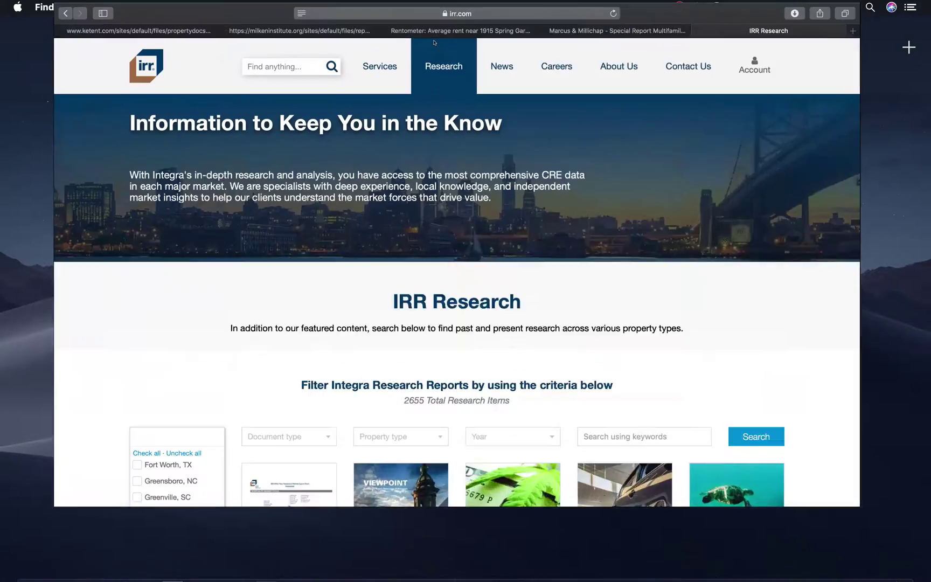
{"action": "left_click", "coordinate": [275, 34]}
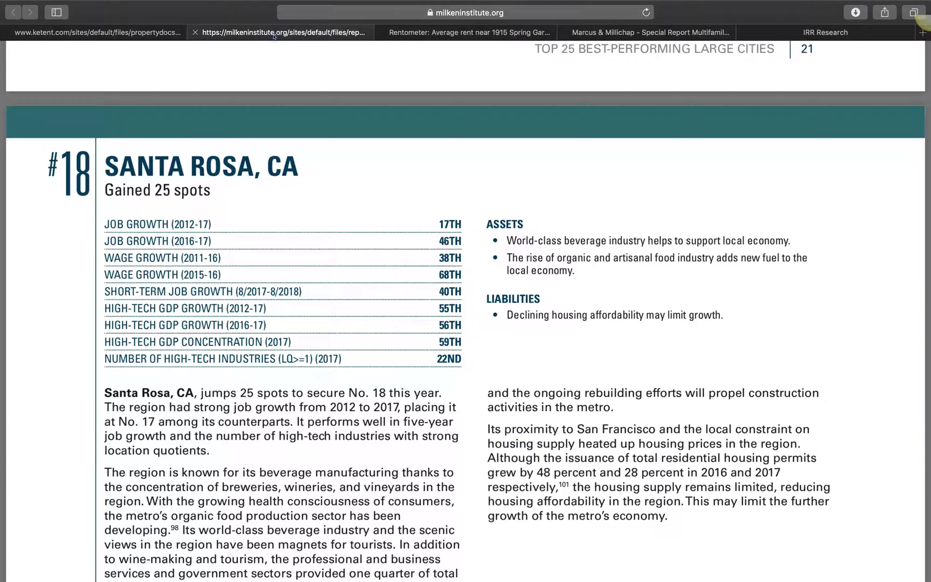
{"action": "left_click", "coordinate": [153, 38]}
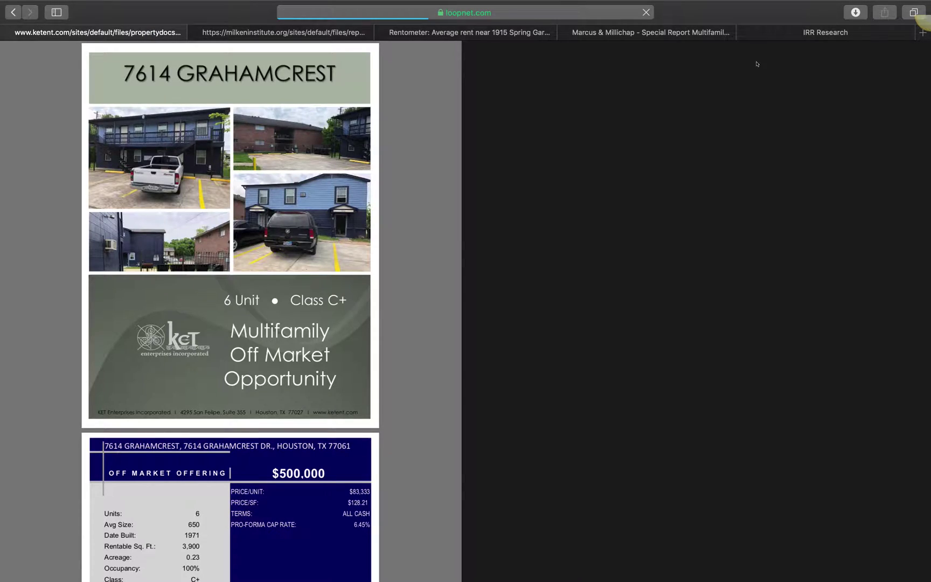
{"action": "key", "text": "ctrl+Up"}
{"action": "left_click", "coordinate": [637, 48]}
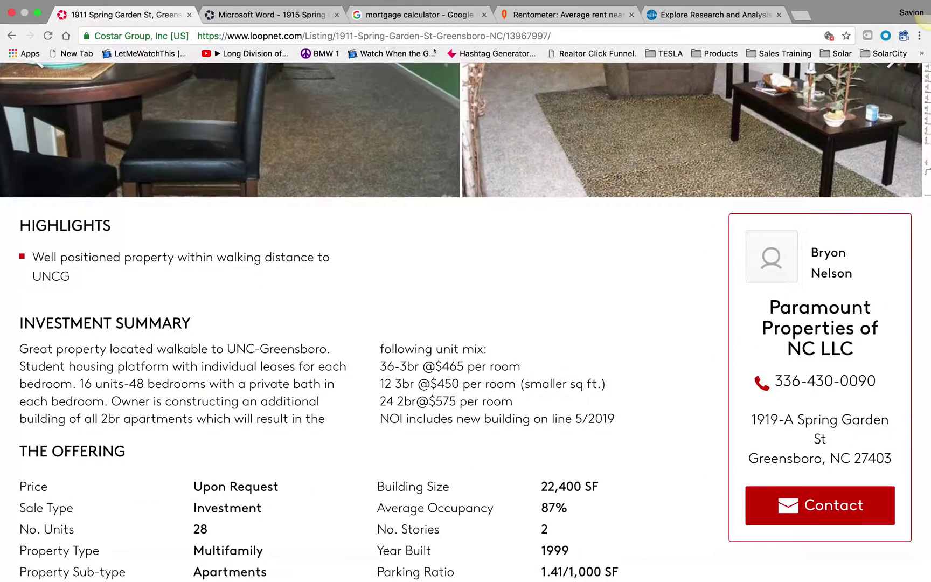
{"action": "left_click", "coordinate": [292, 16]}
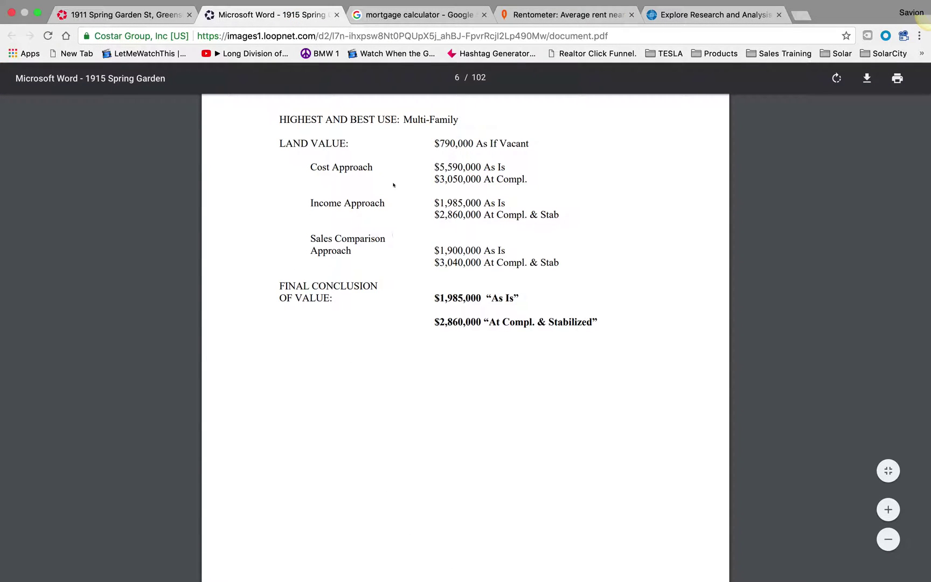
{"action": "scroll", "coordinate": [405, 239], "scroll_direction": "up", "scroll_amount": 2}
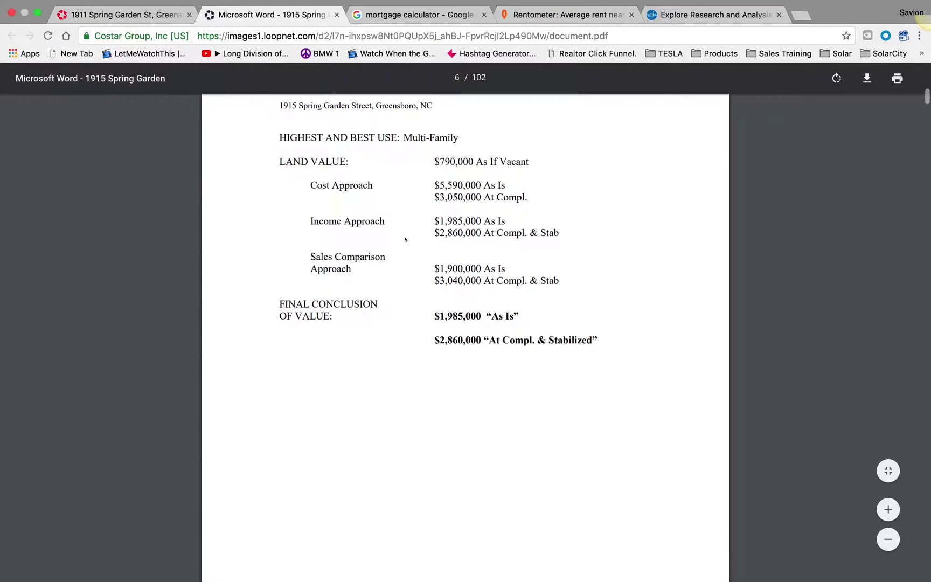
{"action": "scroll", "coordinate": [405, 239], "scroll_direction": "down", "scroll_amount": 1}
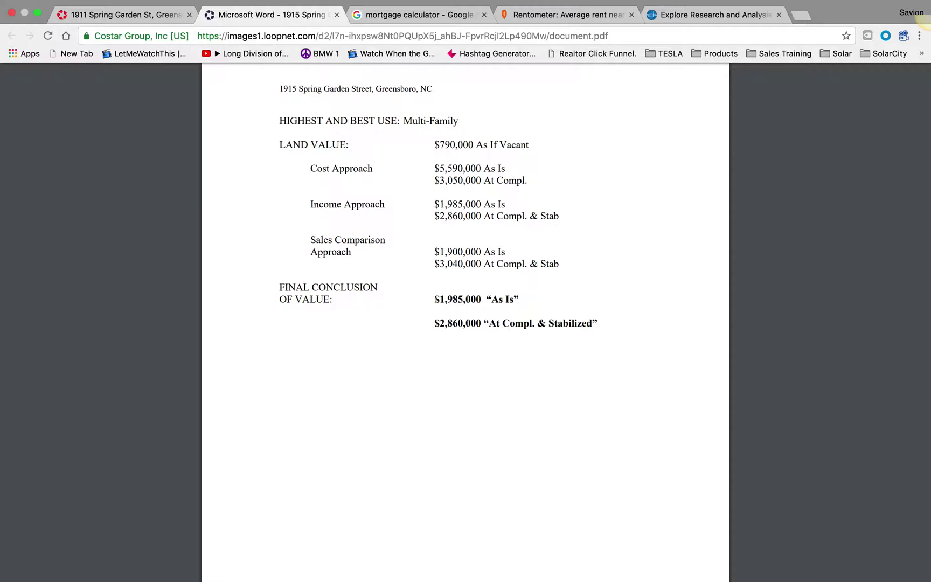
{"action": "key", "text": "ctrl+Up"}
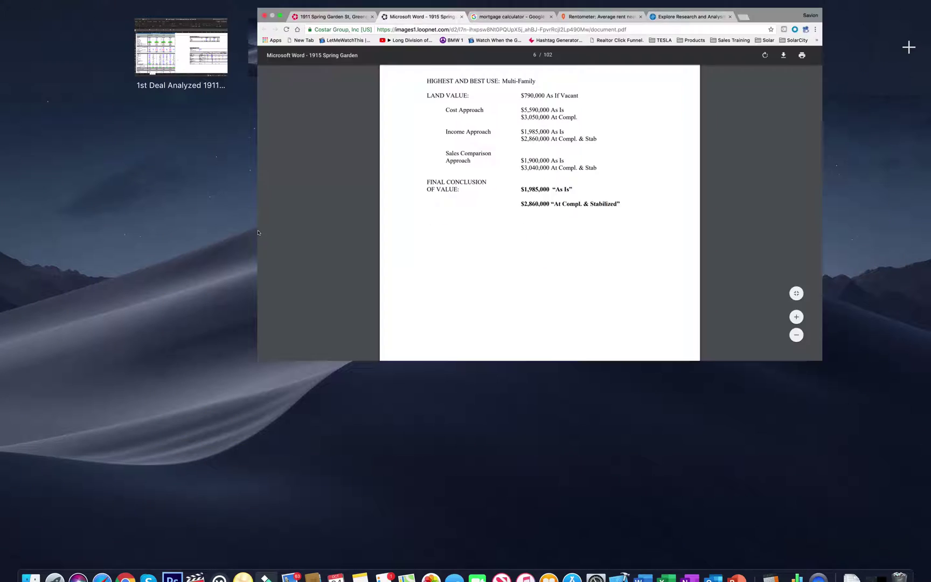
Step: Check the $1,985,000 asking price across all four scenarios on the Scenarios sheet
{"action": "left_click", "coordinate": [182, 48]}
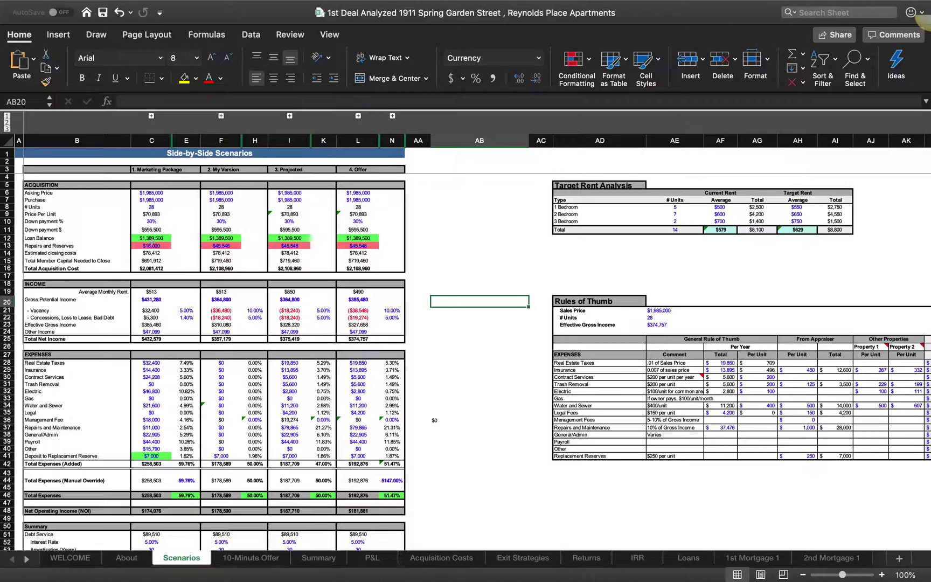
{"action": "key", "text": "ctrl+Up"}
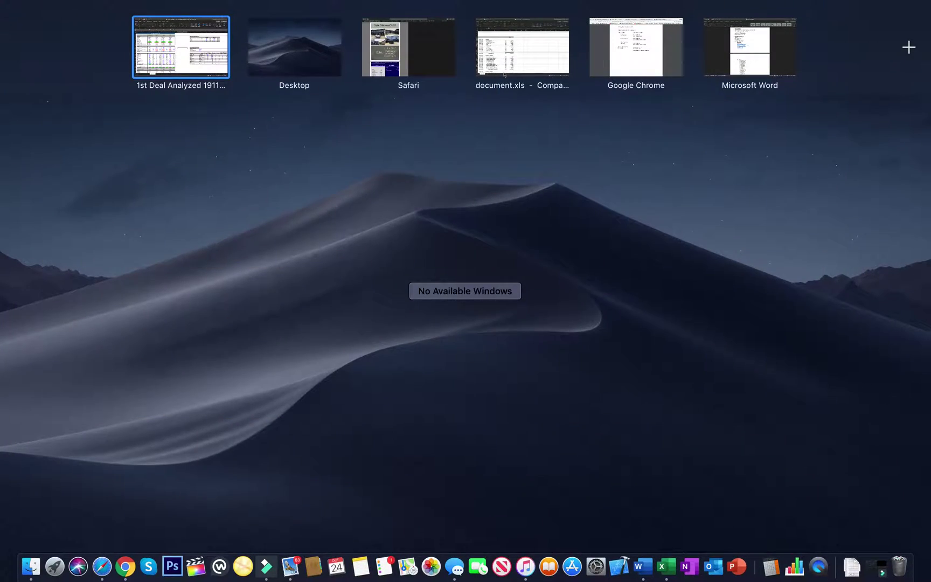
Step: Review the document.xls income lines: total income $432,579.55 and other income $47,099.55
{"action": "left_click", "coordinate": [513, 71]}
{"action": "scroll", "coordinate": [309, 254], "scroll_direction": "up", "scroll_amount": 15}
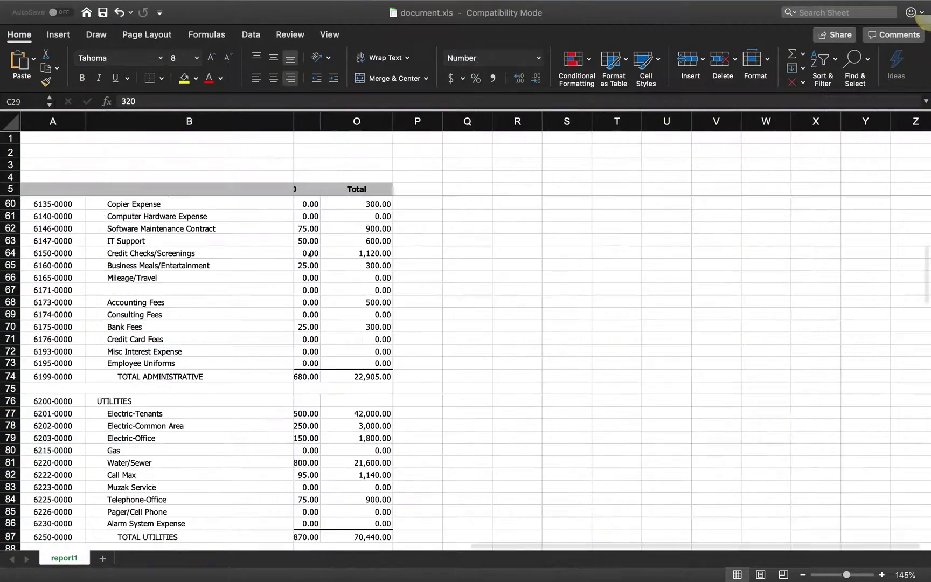
{"action": "scroll", "coordinate": [309, 254], "scroll_direction": "left", "scroll_amount": 2}
{"action": "scroll", "coordinate": [309, 255], "scroll_direction": "left", "scroll_amount": 3}
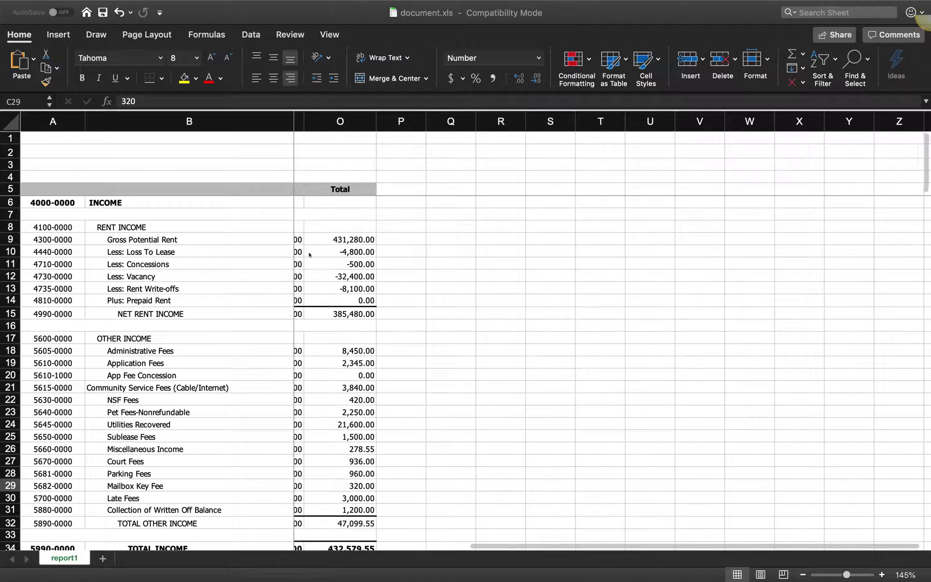
{"action": "scroll", "coordinate": [309, 255], "scroll_direction": "right", "scroll_amount": 4}
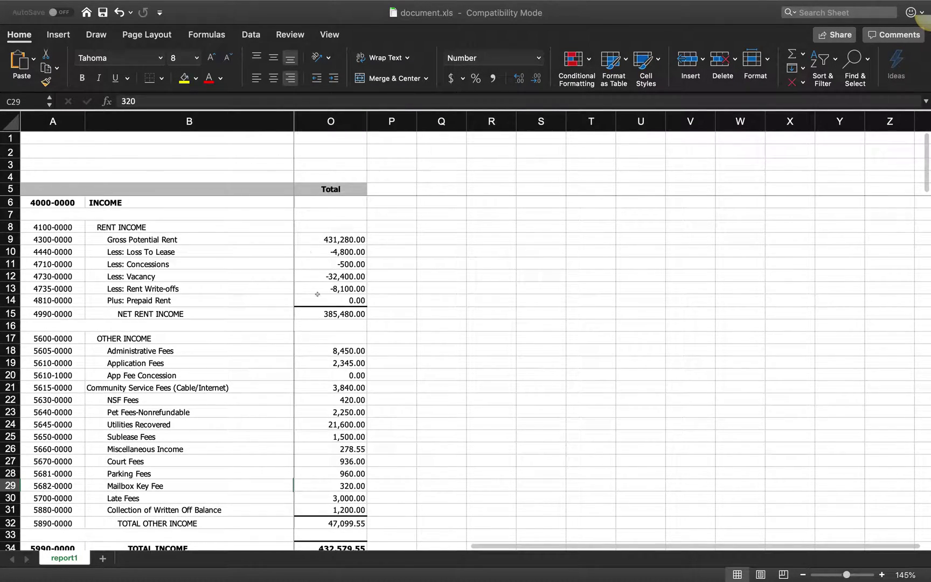
{"action": "scroll", "coordinate": [223, 470], "scroll_direction": "down", "scroll_amount": 10}
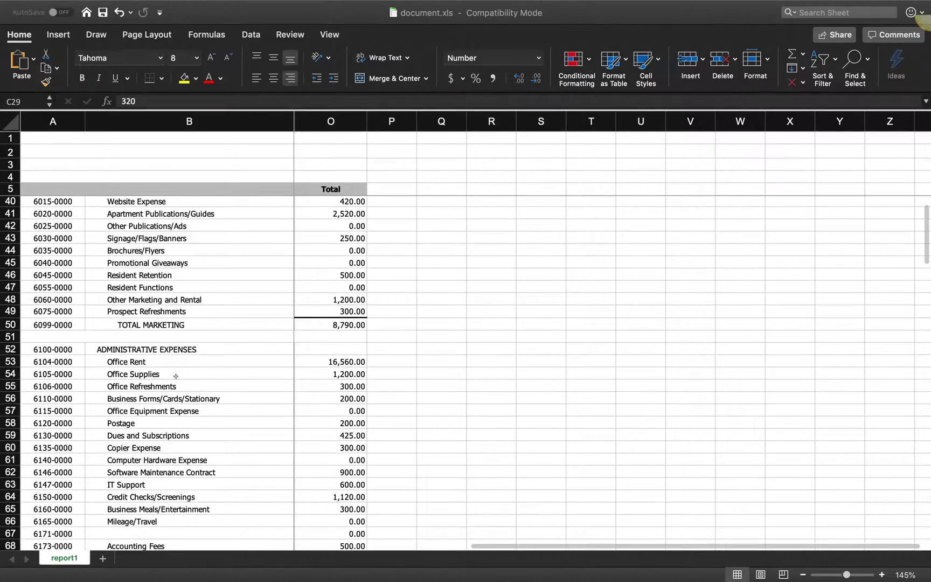
{"action": "key", "text": "ctrl+Up"}
{"action": "left_click", "coordinate": [511, 64]}
{"action": "scroll", "coordinate": [341, 485], "scroll_direction": "down", "scroll_amount": 5}
{"action": "scroll", "coordinate": [341, 485], "scroll_direction": "up", "scroll_amount": 15}
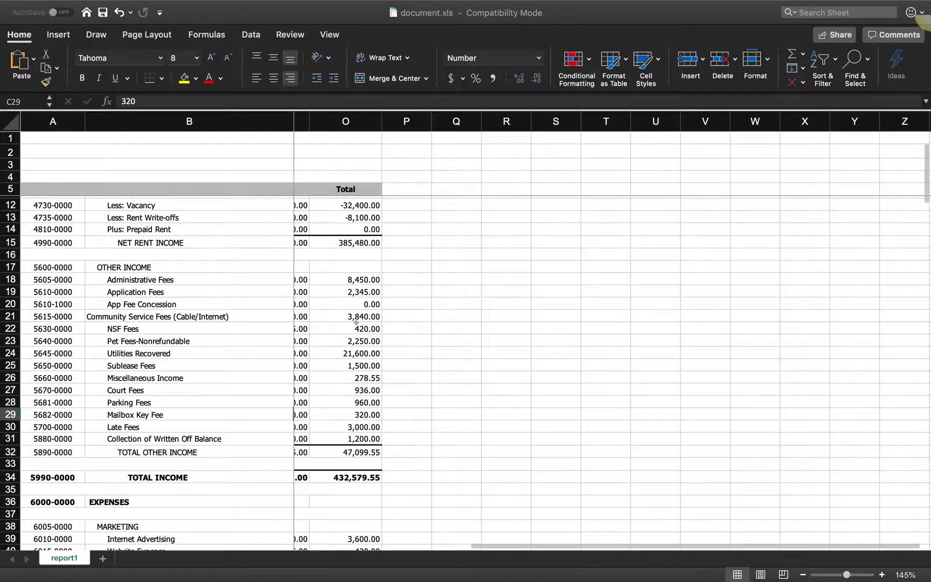
{"action": "key", "text": "ctrl+Up"}
Step: Compare the Scenarios sheet's income and expense figures, including Marketing Package total net income of $432,579
{"action": "left_click", "coordinate": [181, 53]}
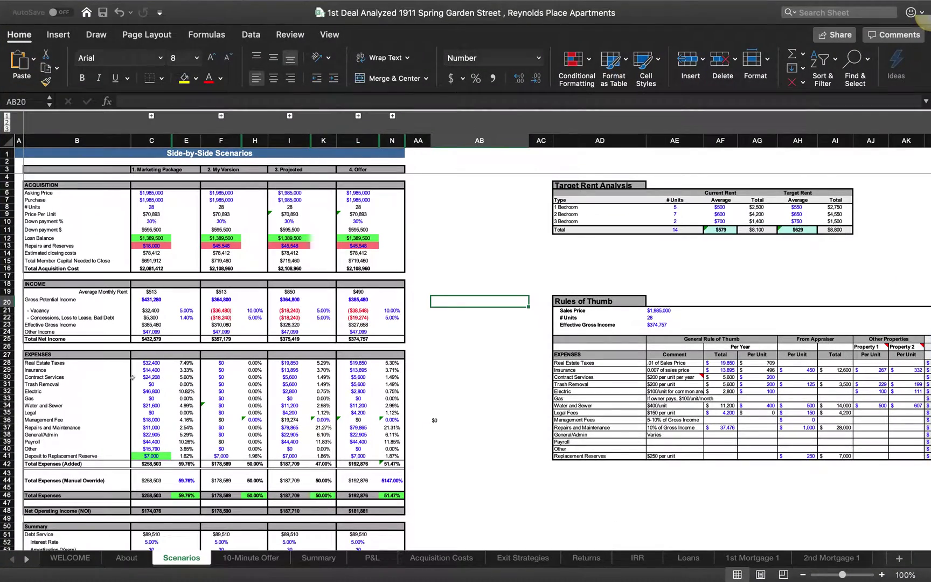
{"action": "scroll", "coordinate": [147, 419], "scroll_direction": "down", "scroll_amount": 3}
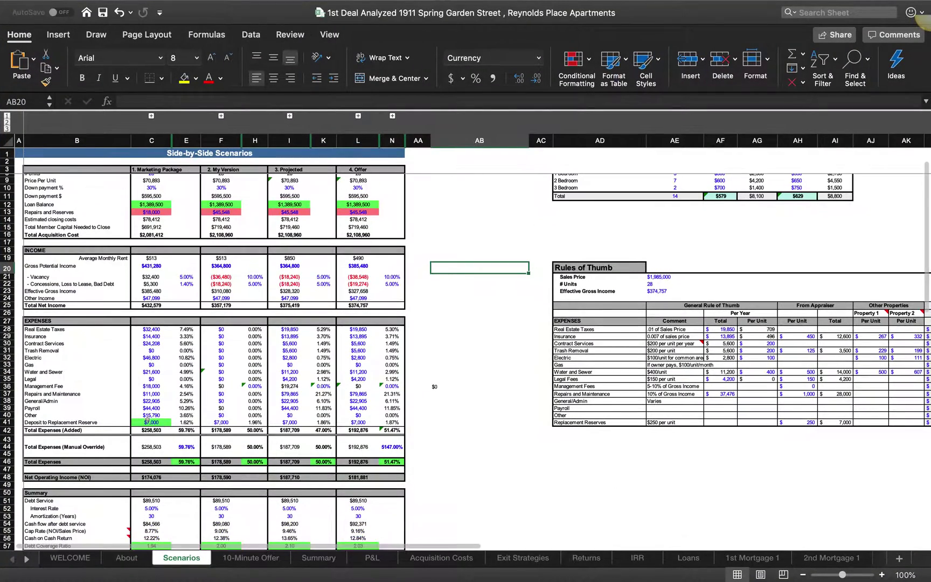
{"action": "scroll", "coordinate": [169, 291], "scroll_direction": "up", "scroll_amount": 3}
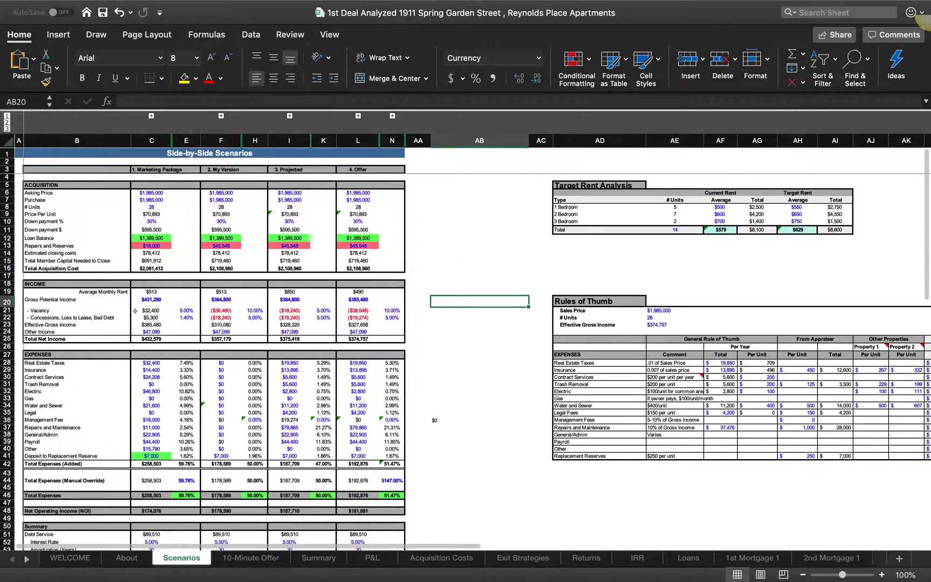
{"action": "scroll", "coordinate": [156, 344], "scroll_direction": "down", "scroll_amount": 5}
{"action": "scroll", "coordinate": [143, 400], "scroll_direction": "up", "scroll_amount": 5}
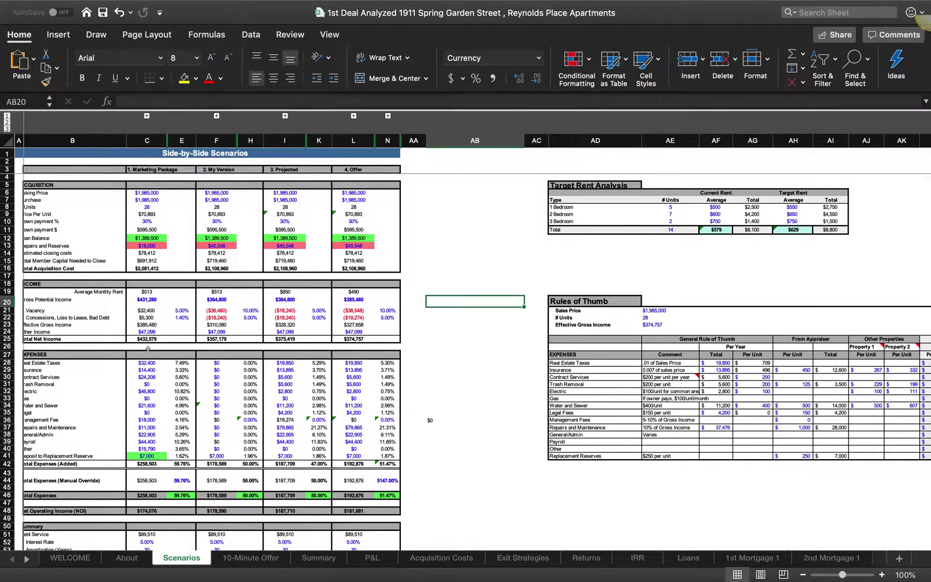
{"action": "scroll", "coordinate": [146, 348], "scroll_direction": "down", "scroll_amount": 3}
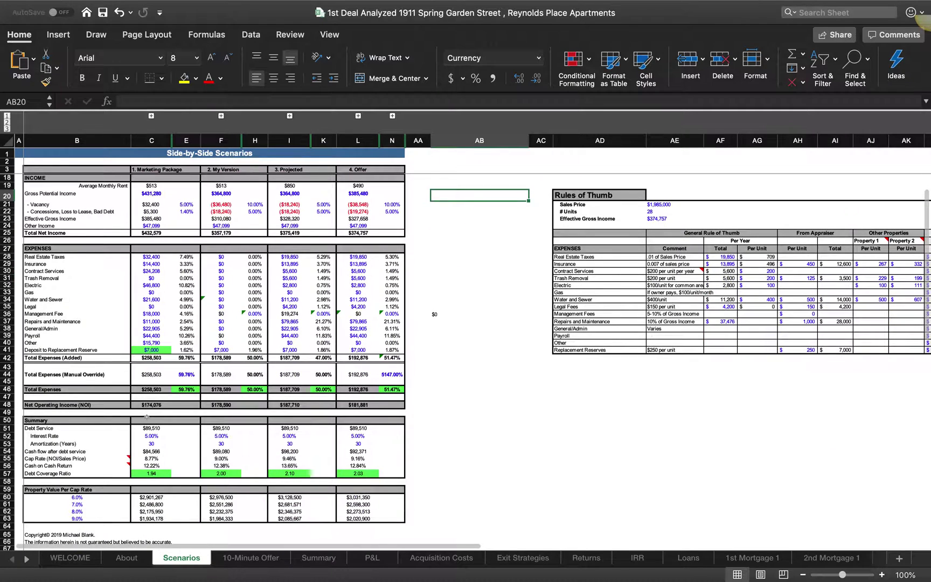
{"action": "scroll", "coordinate": [147, 417], "scroll_direction": "up", "scroll_amount": 3}
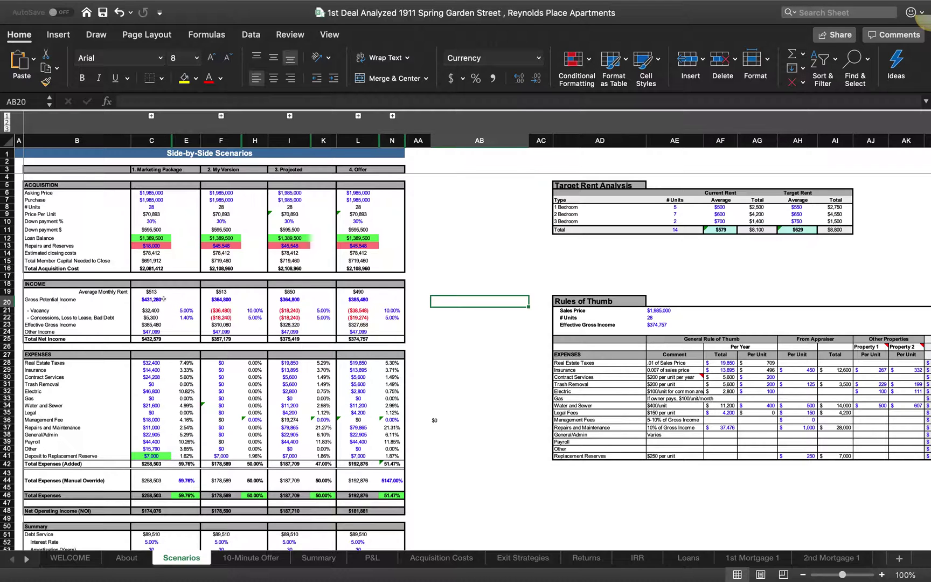
{"action": "scroll", "coordinate": [162, 299], "scroll_direction": "down", "scroll_amount": 3}
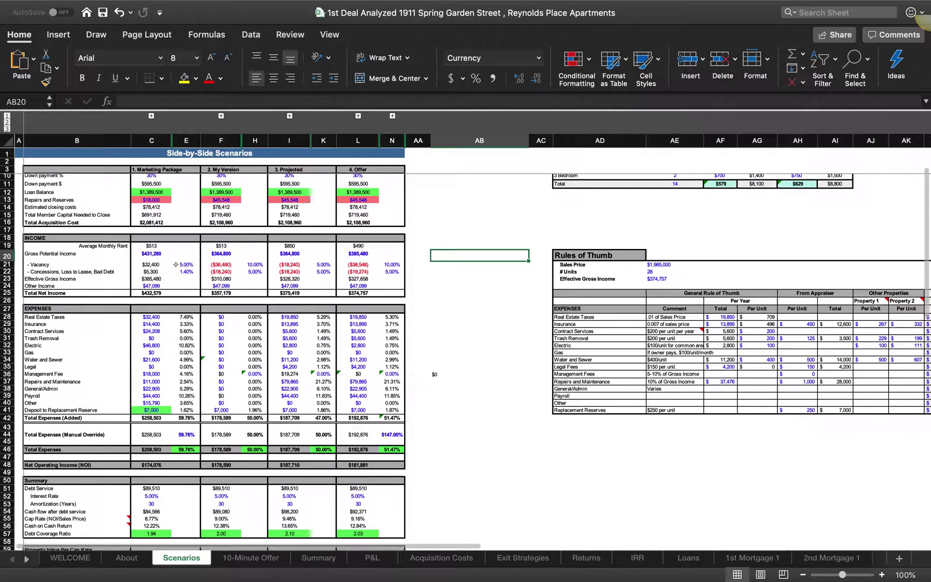
{"action": "scroll", "coordinate": [123, 412], "scroll_direction": "up", "scroll_amount": 3}
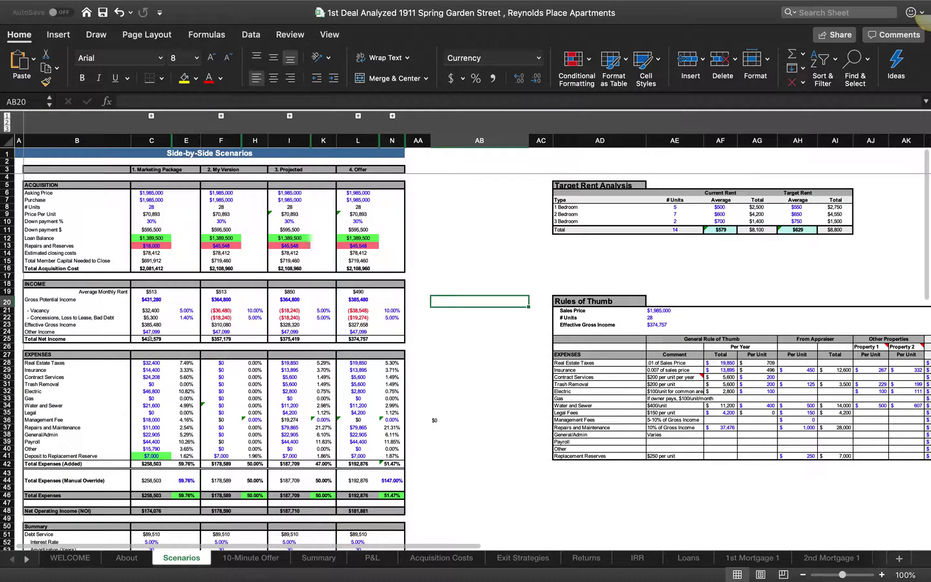
{"action": "scroll", "coordinate": [143, 412], "scroll_direction": "down", "scroll_amount": 2}
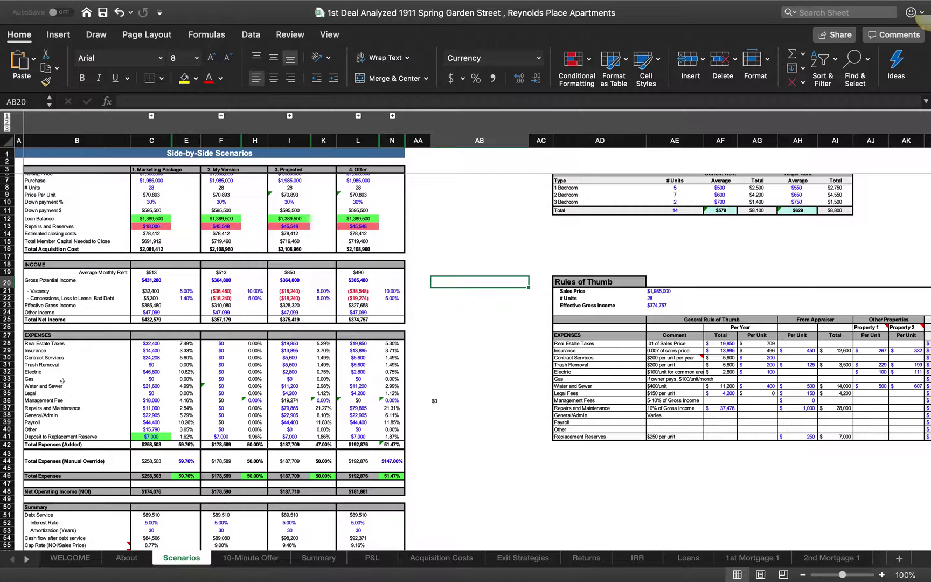
{"action": "key", "text": "ctrl+Up"}
Step: Review the document.xls expense totals: administrative 22,905, utilities 70,440, contract services 24,208
{"action": "left_click", "coordinate": [520, 47]}
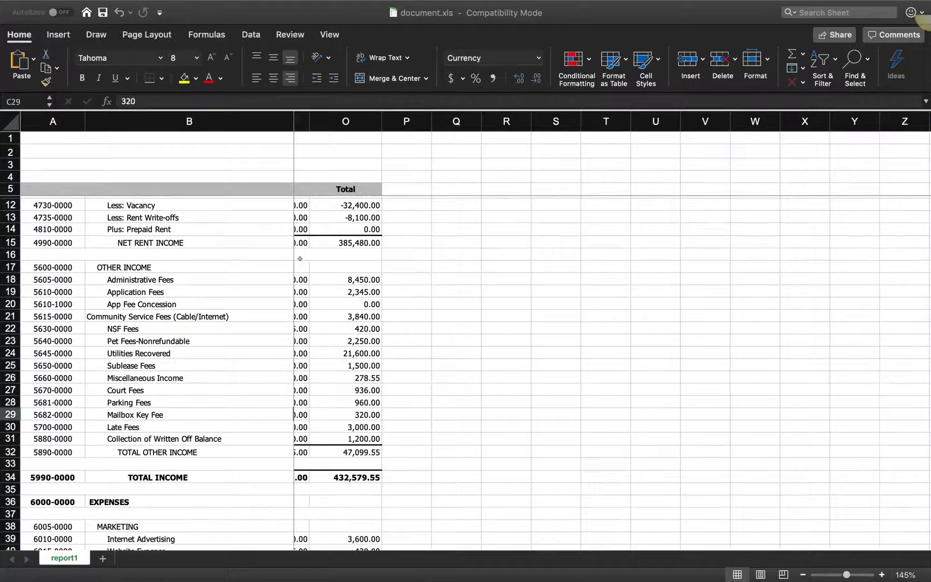
{"action": "scroll", "coordinate": [231, 359], "scroll_direction": "down", "scroll_amount": 10}
{"action": "scroll", "coordinate": [231, 360], "scroll_direction": "down", "scroll_amount": 18}
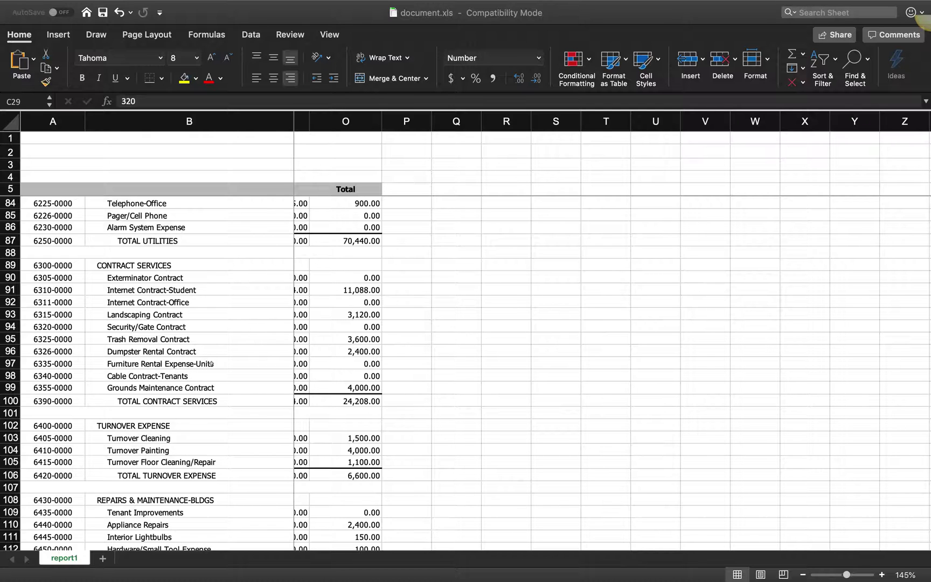
{"action": "key", "text": "ctrl+Up"}
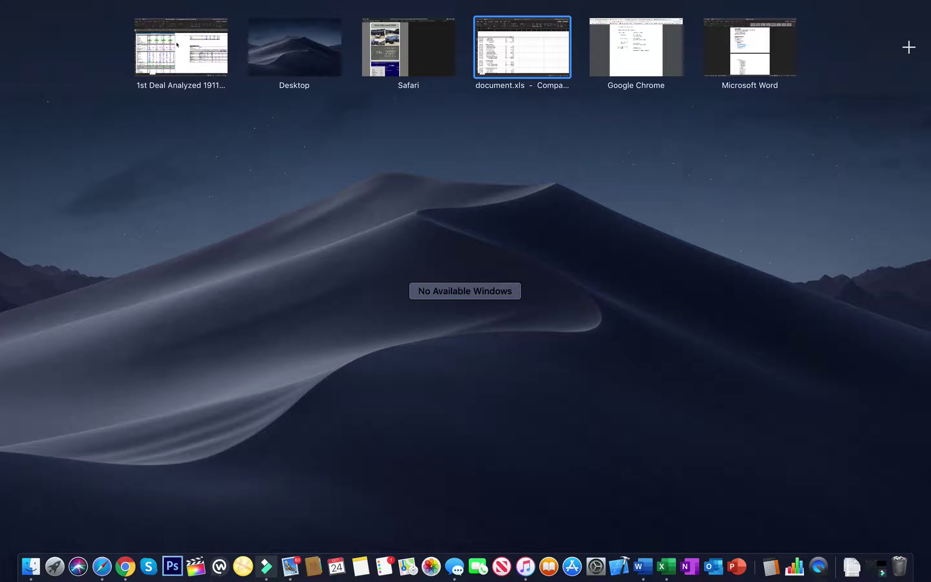
{"action": "left_click", "coordinate": [181, 45]}
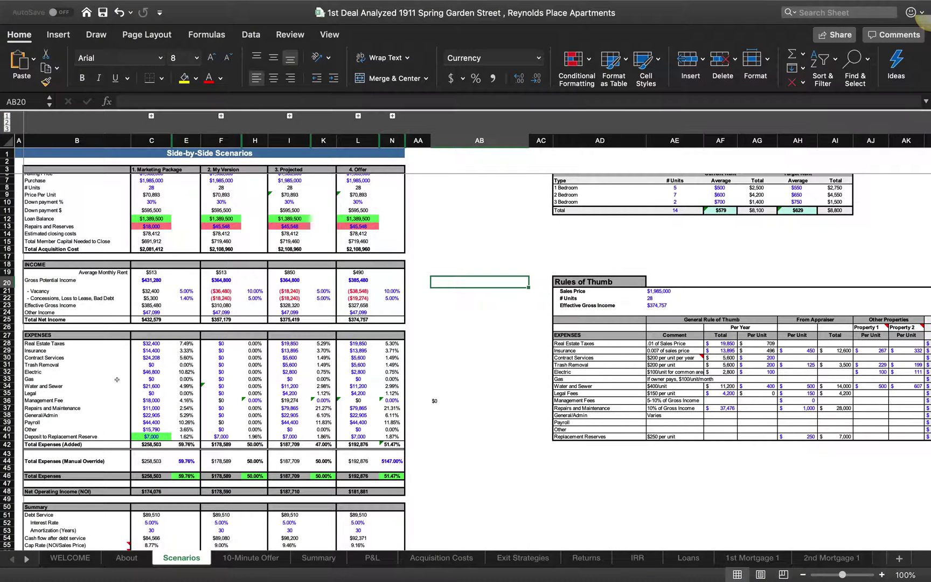
{"action": "scroll", "coordinate": [140, 430], "scroll_direction": "down", "scroll_amount": 5}
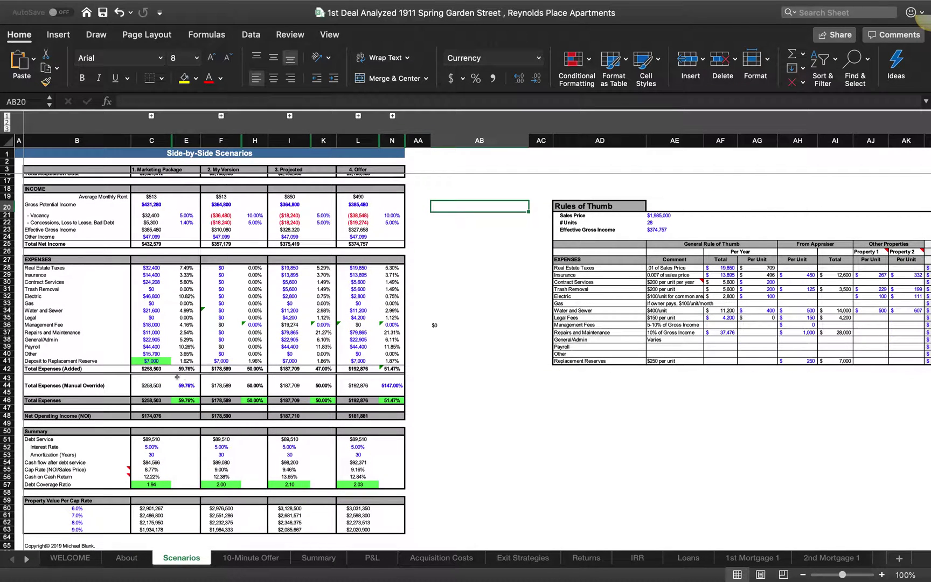
{"action": "scroll", "coordinate": [169, 361], "scroll_direction": "up", "scroll_amount": 3}
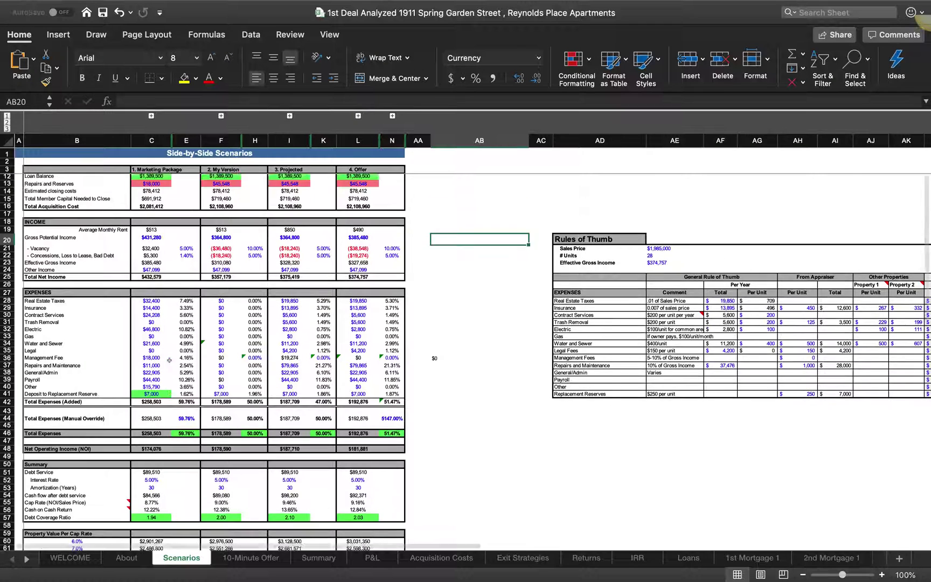
{"action": "scroll", "coordinate": [169, 360], "scroll_direction": "down", "scroll_amount": 3}
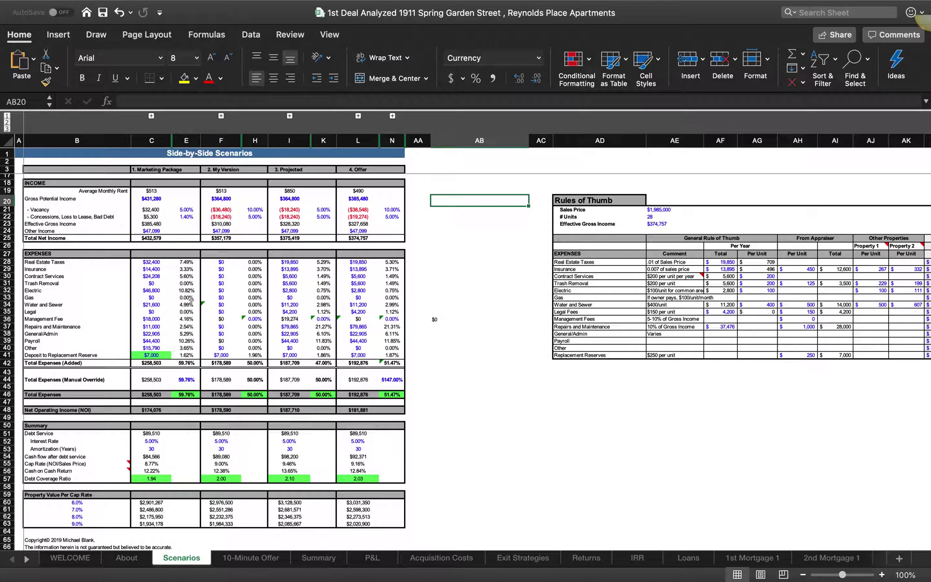
{"action": "scroll", "coordinate": [190, 299], "scroll_direction": "down", "scroll_amount": 4}
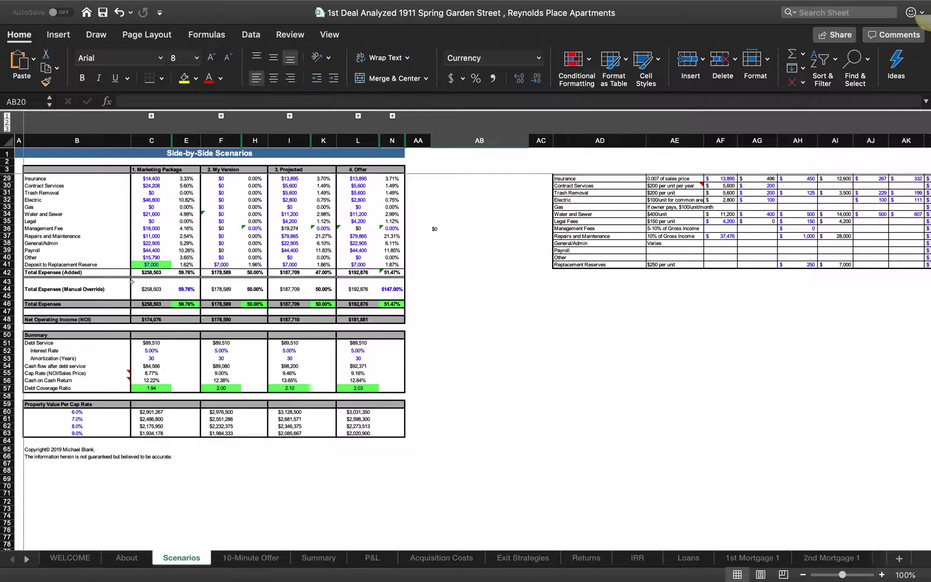
{"action": "scroll", "coordinate": [135, 280], "scroll_direction": "up", "scroll_amount": 4}
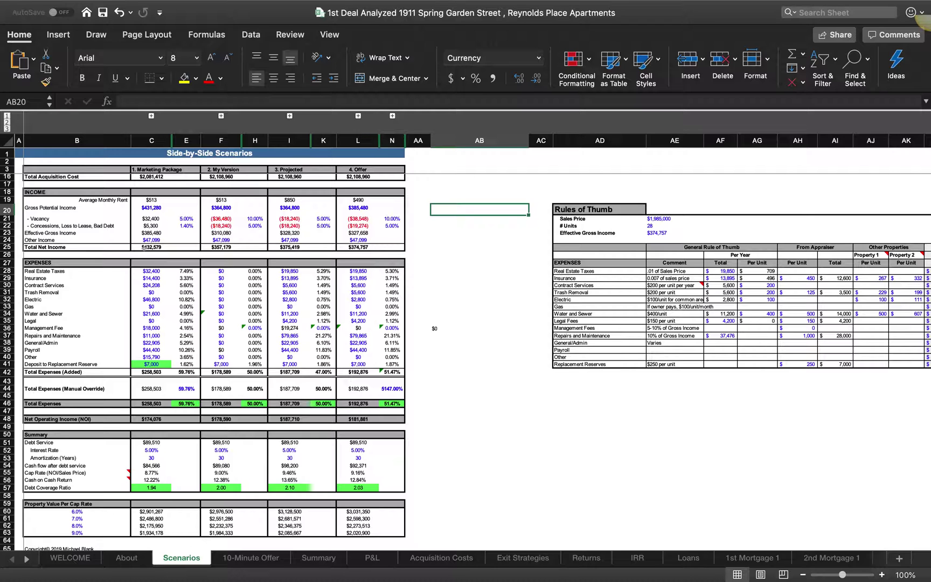
{"action": "scroll", "coordinate": [153, 248], "scroll_direction": "down", "scroll_amount": 3}
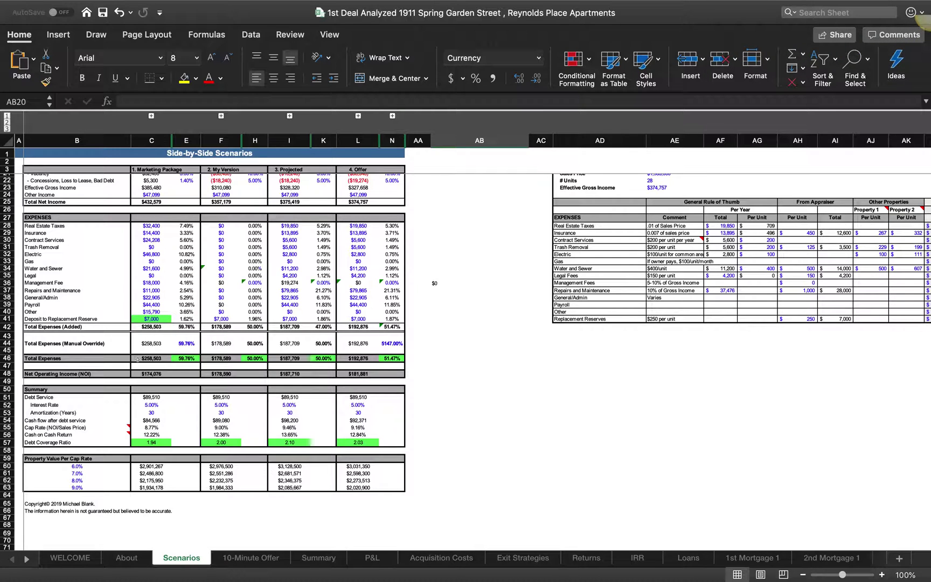
{"action": "scroll", "coordinate": [140, 380], "scroll_direction": "down", "scroll_amount": 2}
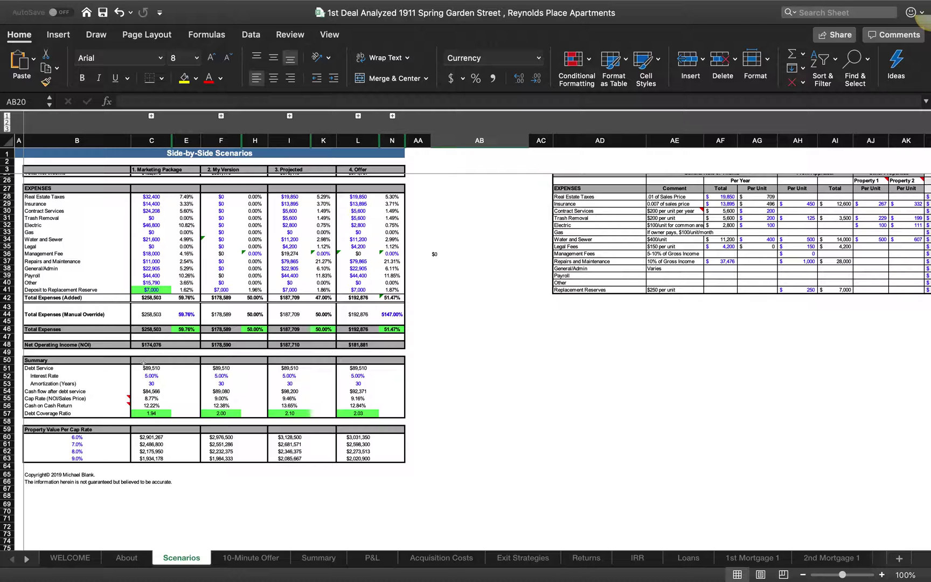
{"action": "scroll", "coordinate": [143, 362], "scroll_direction": "up", "scroll_amount": 5}
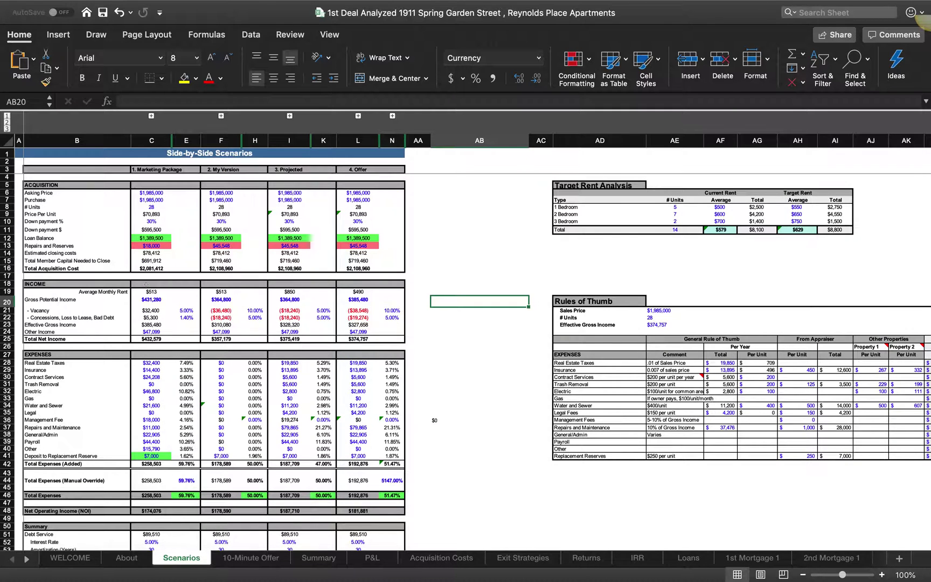
{"action": "scroll", "coordinate": [146, 318], "scroll_direction": "down", "scroll_amount": 5}
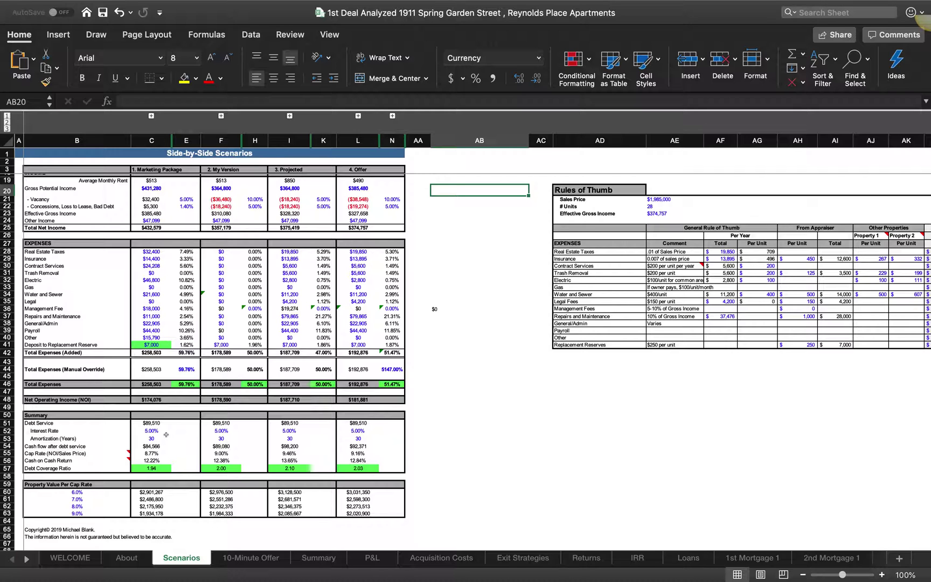
{"action": "scroll", "coordinate": [165, 434], "scroll_direction": "down", "scroll_amount": 3}
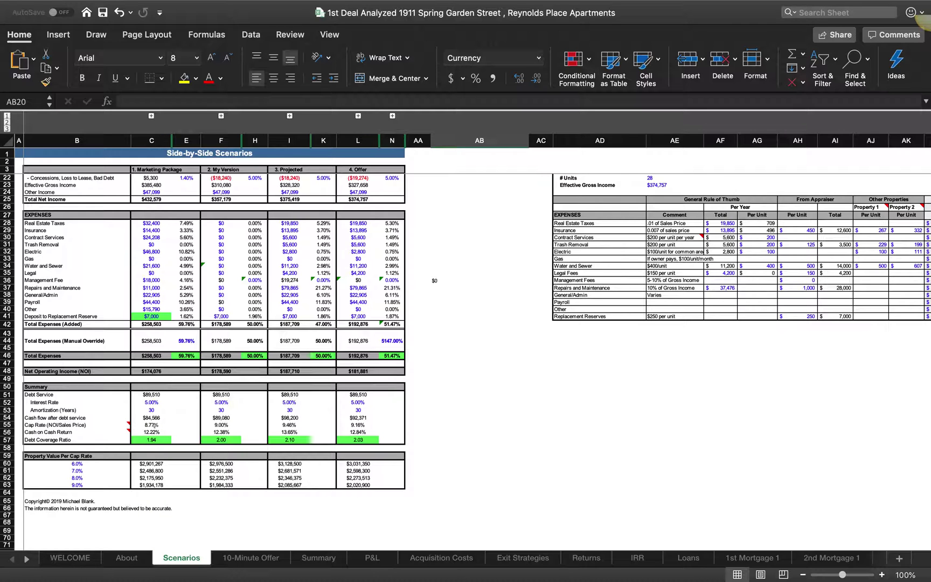
{"action": "scroll", "coordinate": [154, 425], "scroll_direction": "up", "scroll_amount": 6}
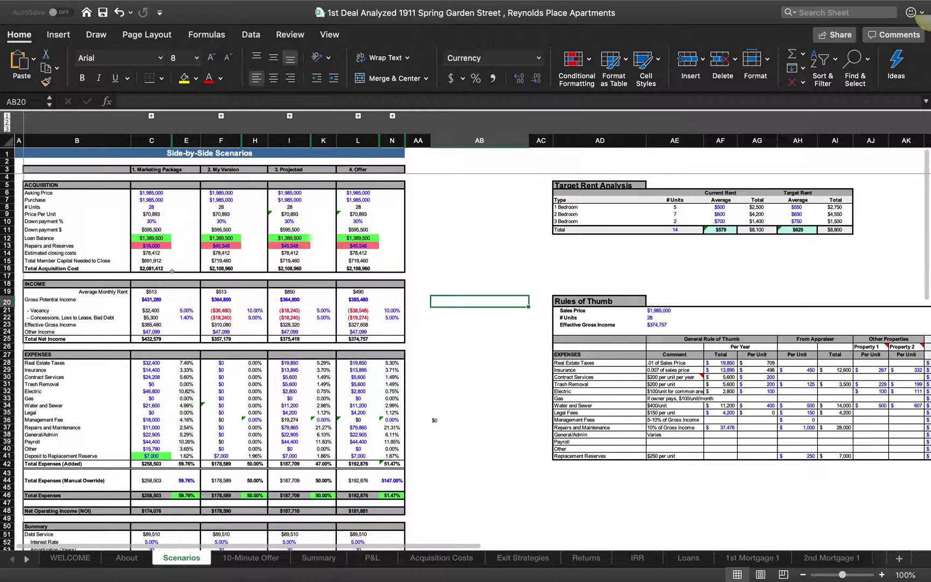
{"action": "scroll", "coordinate": [168, 475], "scroll_direction": "down", "scroll_amount": 3}
{"action": "scroll", "coordinate": [160, 489], "scroll_direction": "down", "scroll_amount": 2}
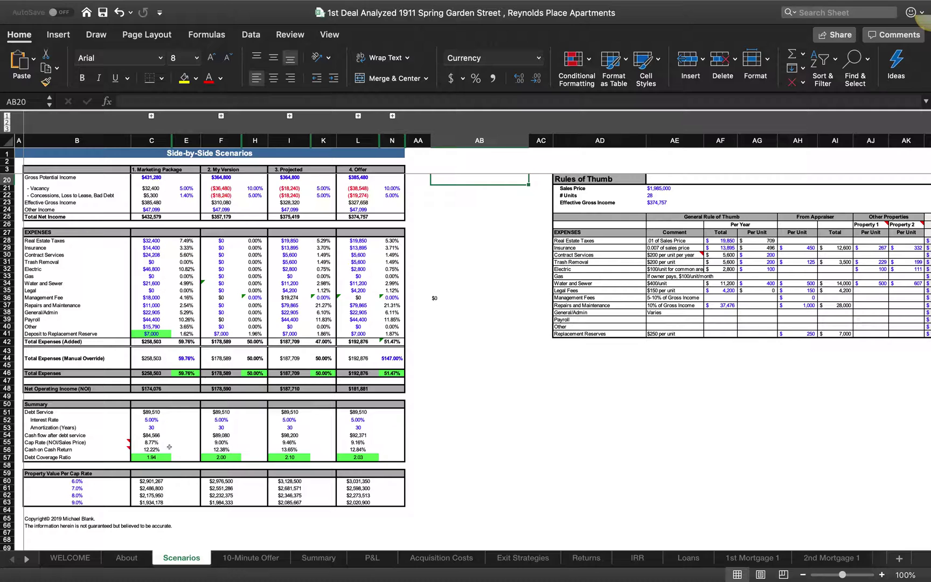
{"action": "scroll", "coordinate": [205, 345], "scroll_direction": "up", "scroll_amount": 5}
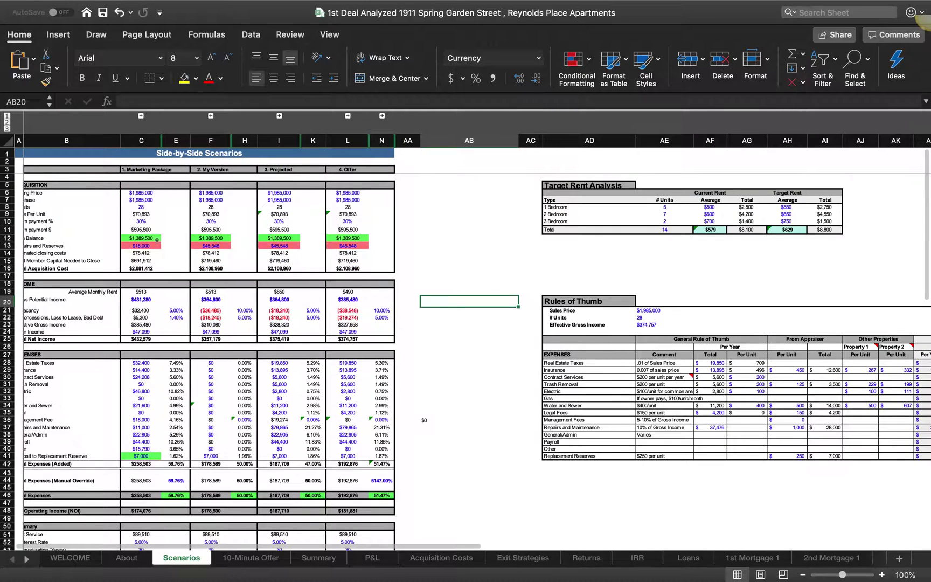
{"action": "scroll", "coordinate": [148, 210], "scroll_direction": "right", "scroll_amount": 1}
{"action": "scroll", "coordinate": [147, 209], "scroll_direction": "left", "scroll_amount": 1}
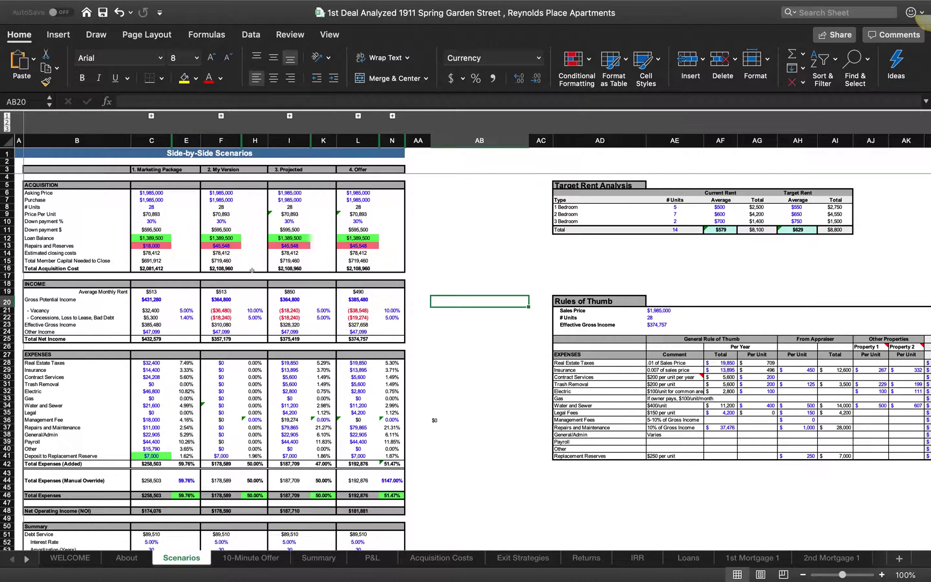
{"action": "scroll", "coordinate": [231, 389], "scroll_direction": "down", "scroll_amount": 3}
{"action": "scroll", "coordinate": [230, 350], "scroll_direction": "up", "scroll_amount": 3}
{"action": "scroll", "coordinate": [230, 323], "scroll_direction": "right", "scroll_amount": 1}
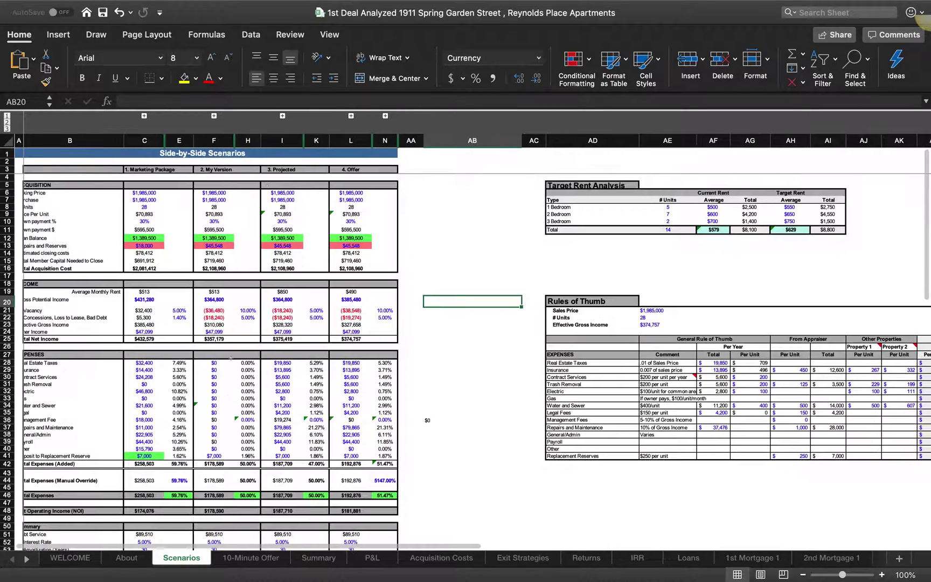
{"action": "scroll", "coordinate": [597, 335], "scroll_direction": "right", "scroll_amount": 6}
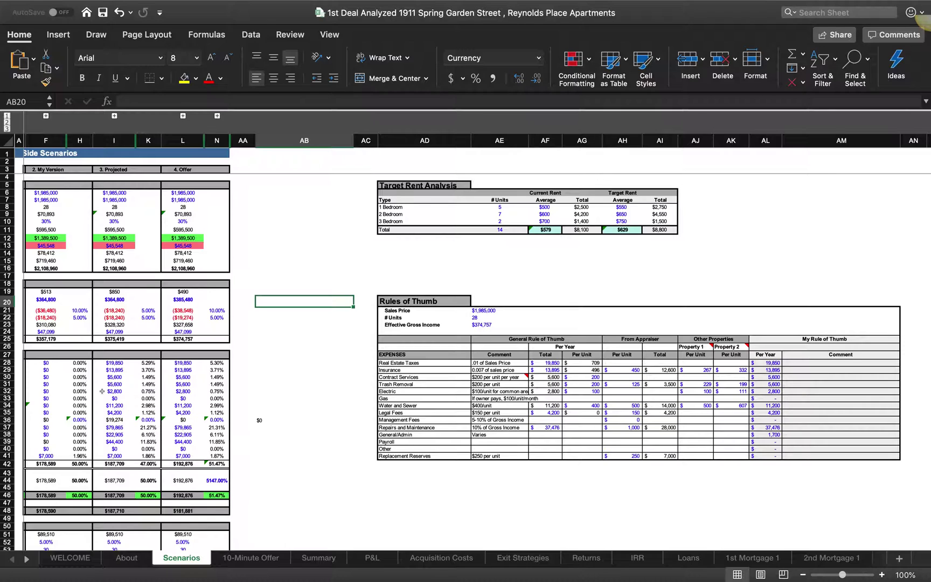
{"action": "scroll", "coordinate": [101, 391], "scroll_direction": "left", "scroll_amount": 5}
{"action": "scroll", "coordinate": [102, 391], "scroll_direction": "down", "scroll_amount": 2}
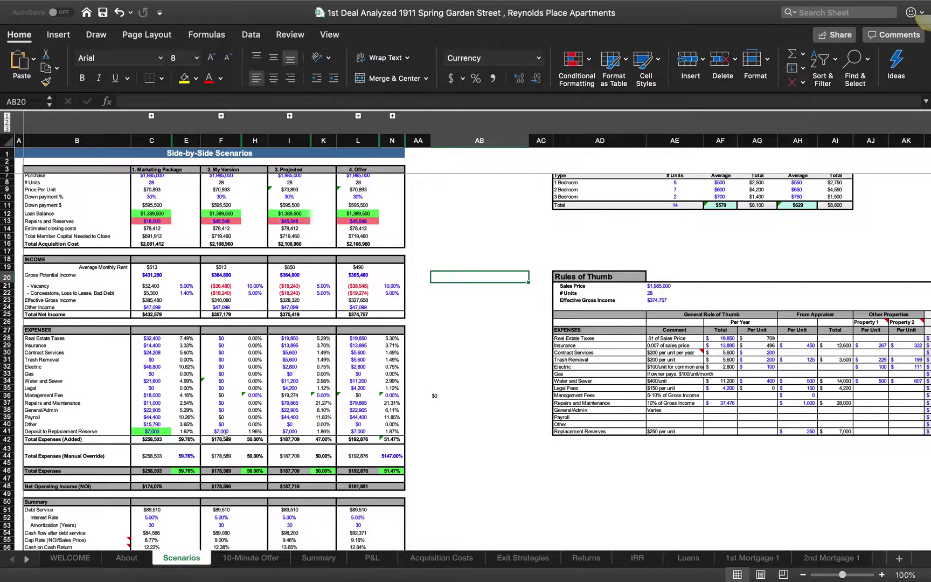
{"action": "scroll", "coordinate": [225, 437], "scroll_direction": "down", "scroll_amount": 4}
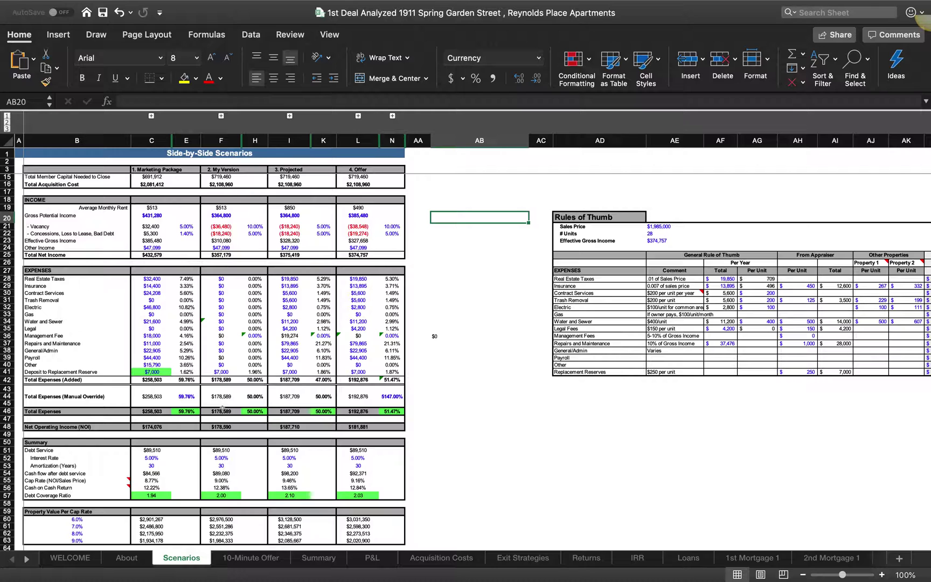
{"action": "scroll", "coordinate": [222, 408], "scroll_direction": "down", "scroll_amount": 2}
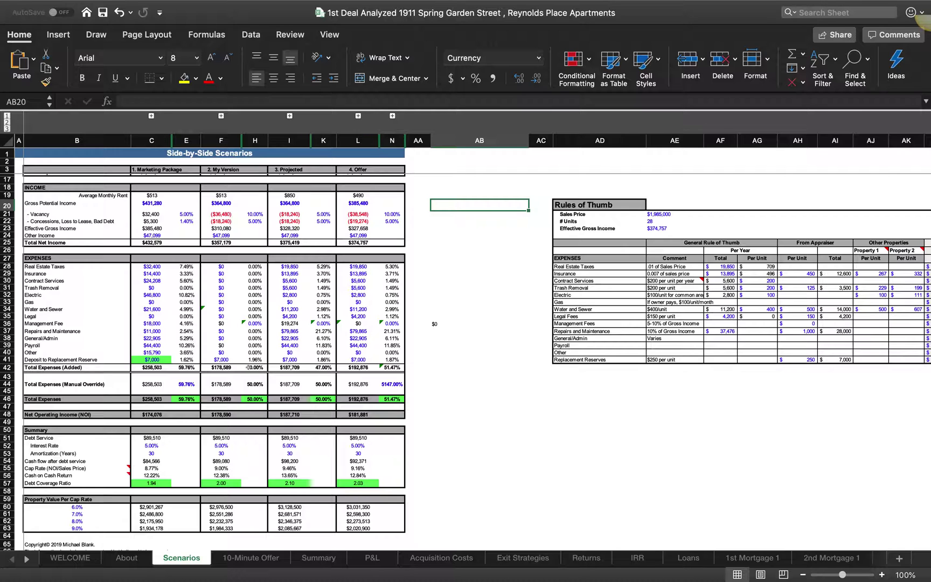
{"action": "scroll", "coordinate": [245, 384], "scroll_direction": "down", "scroll_amount": 3}
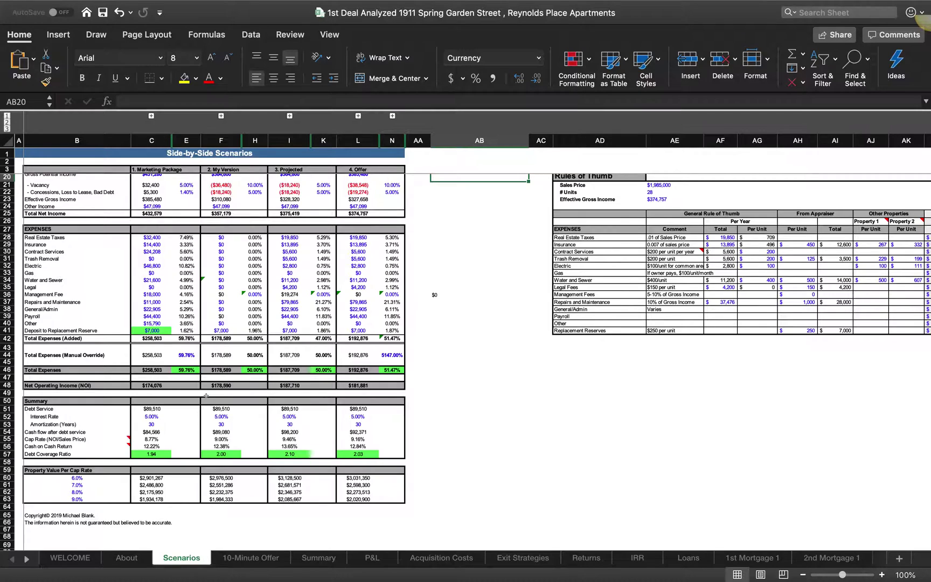
{"action": "scroll", "coordinate": [206, 396], "scroll_direction": "up", "scroll_amount": 5}
{"action": "scroll", "coordinate": [206, 394], "scroll_direction": "down", "scroll_amount": 7}
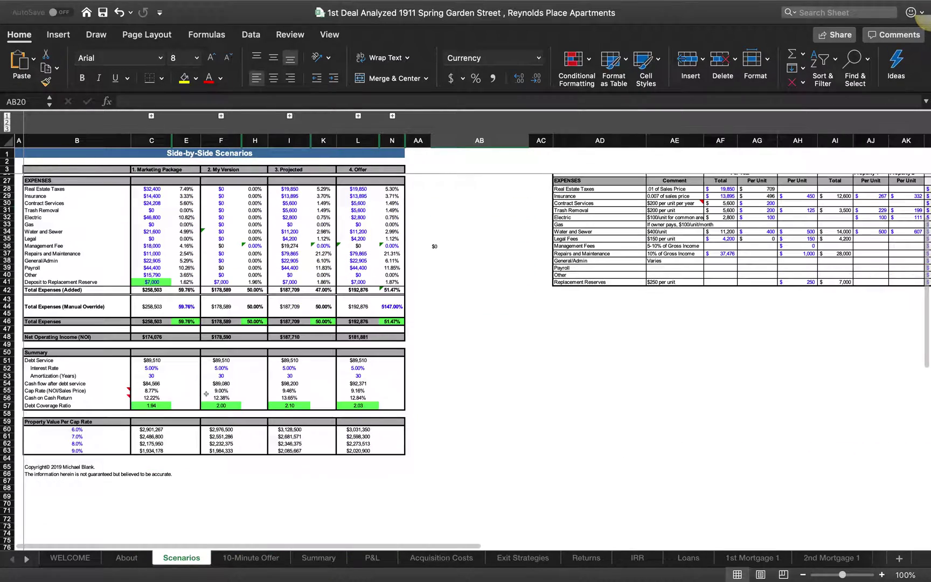
{"action": "scroll", "coordinate": [177, 369], "scroll_direction": "up", "scroll_amount": 2}
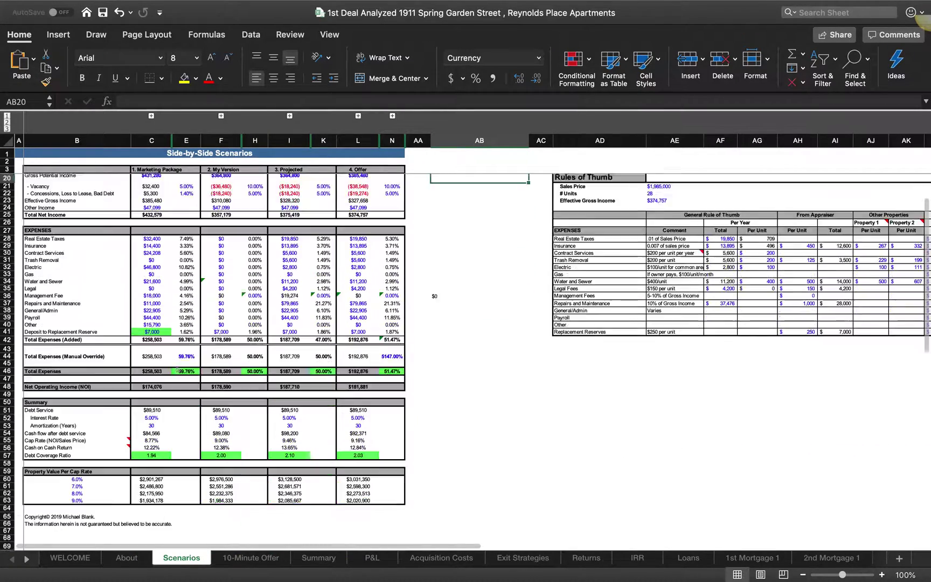
{"action": "scroll", "coordinate": [177, 370], "scroll_direction": "down", "scroll_amount": 1}
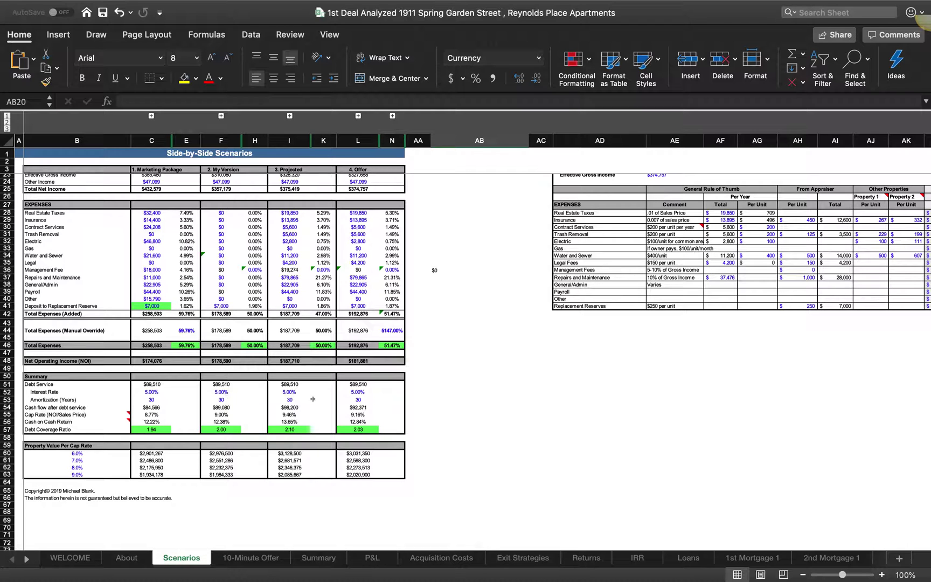
{"action": "scroll", "coordinate": [344, 398], "scroll_direction": "up", "scroll_amount": 3}
{"action": "scroll", "coordinate": [344, 399], "scroll_direction": "up", "scroll_amount": 3}
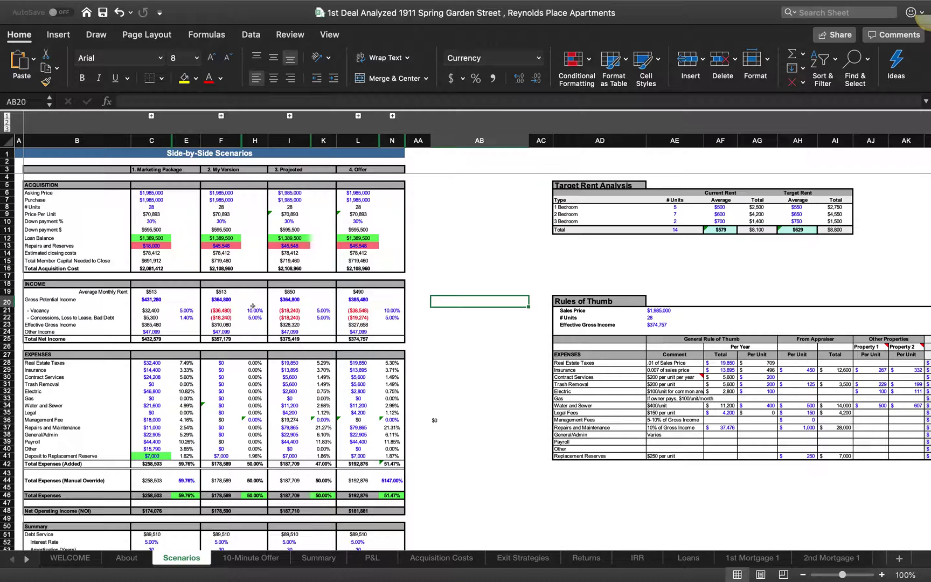
{"action": "scroll", "coordinate": [253, 306], "scroll_direction": "down", "scroll_amount": 10}
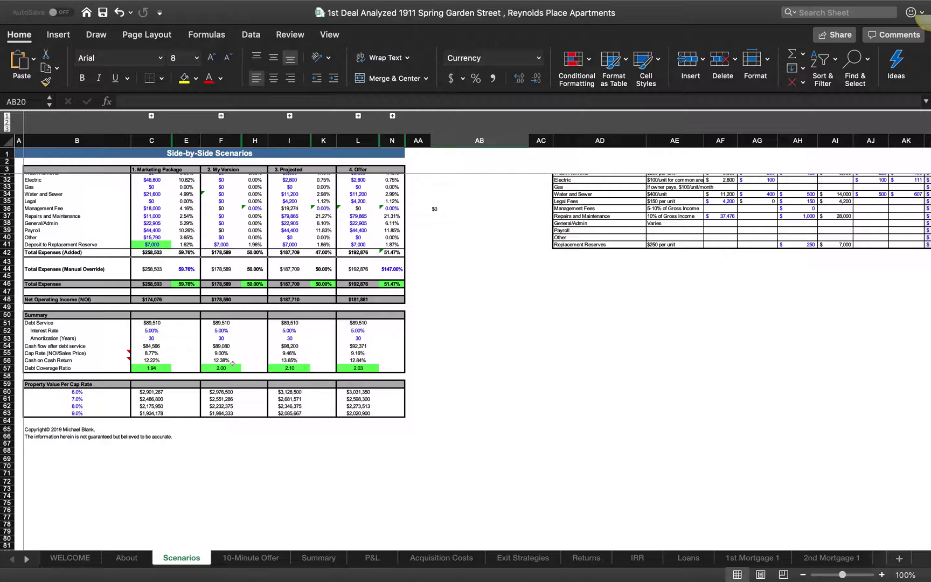
{"action": "scroll", "coordinate": [239, 310], "scroll_direction": "up", "scroll_amount": 10}
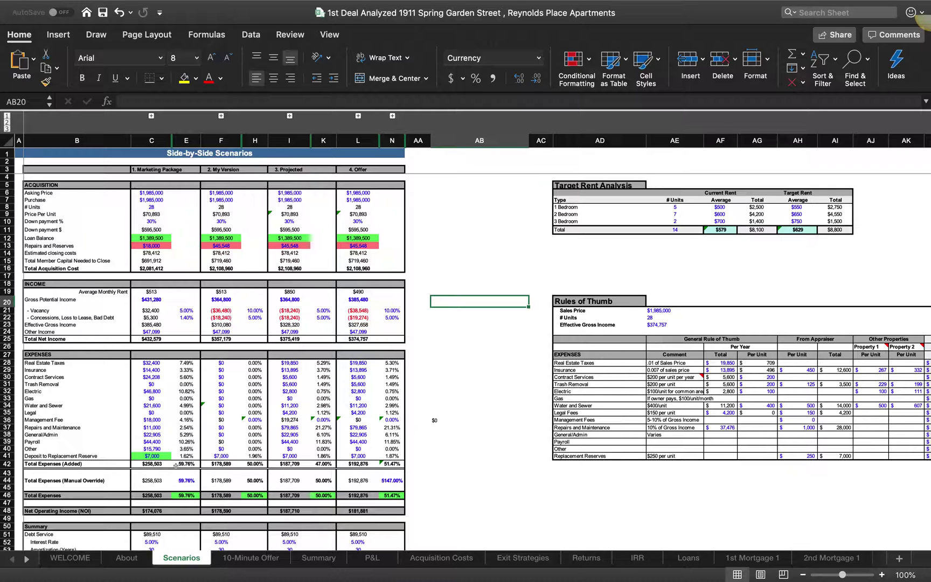
Step: Enter 47% for the Projected expense override and total expenses percentages
{"action": "left_click", "coordinate": [321, 480]}
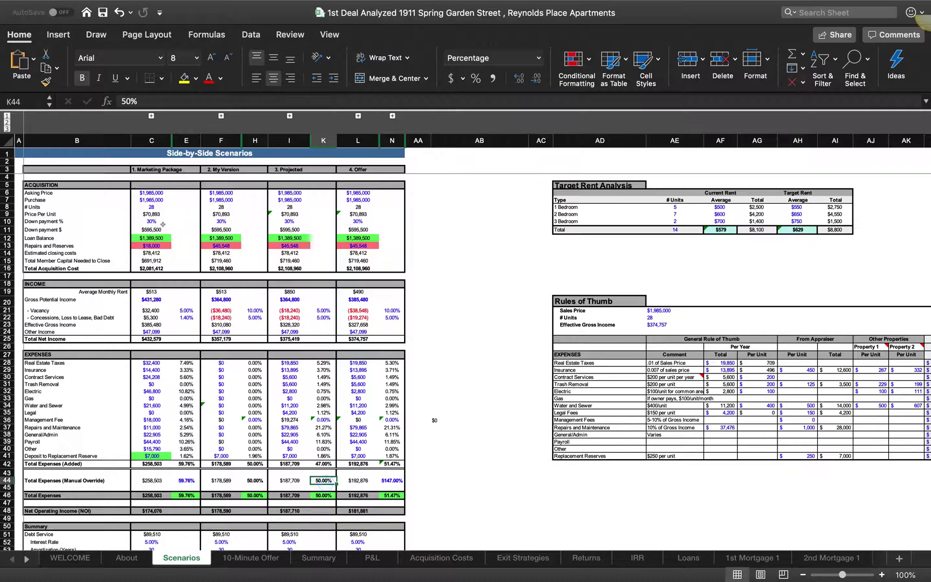
{"action": "left_click", "coordinate": [128, 101]}
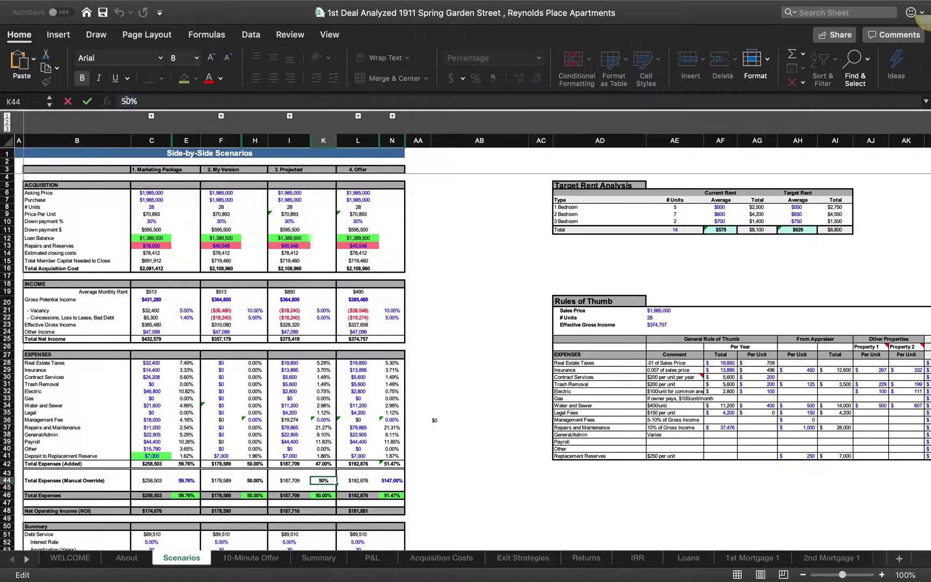
{"action": "key", "text": "BackSpace"}
{"action": "key", "text": "BackSpace"}
{"action": "type", "text": "47"}
{"action": "left_click", "coordinate": [317, 493]}
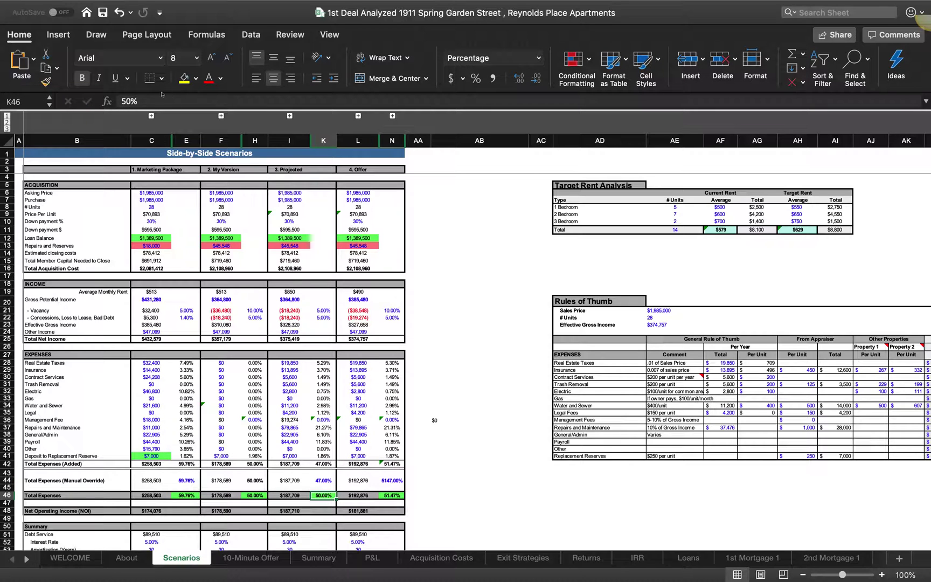
{"action": "type", "text": "47"}
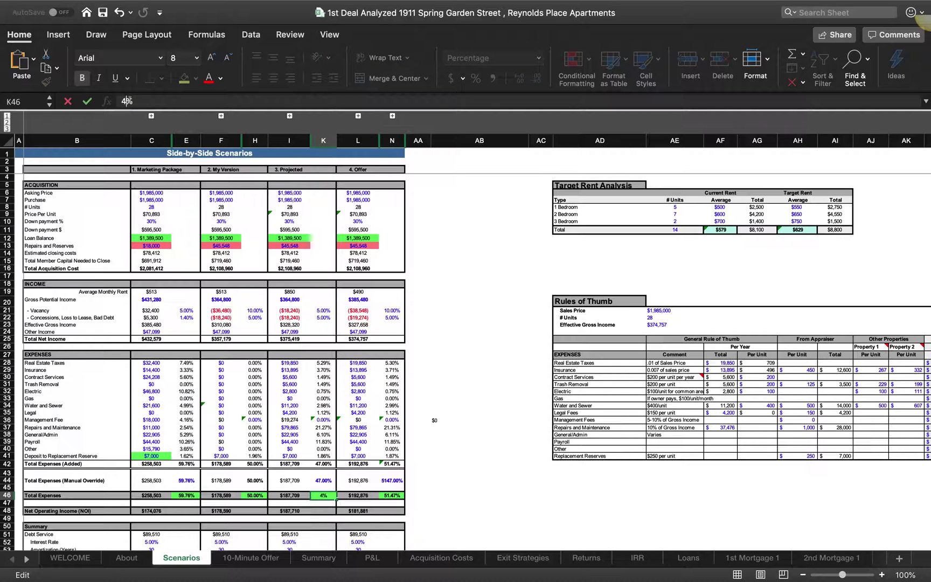
{"action": "left_click", "coordinate": [433, 462]}
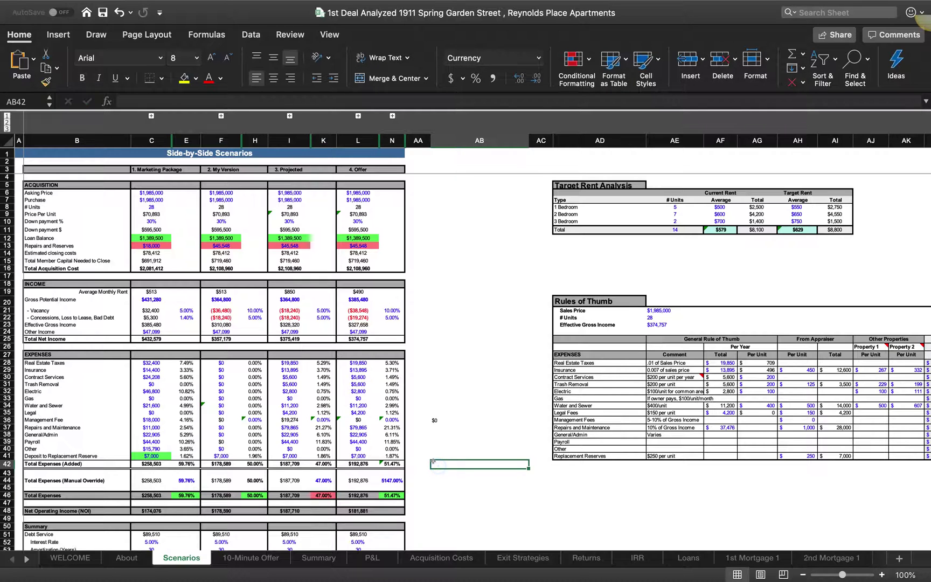
{"action": "scroll", "coordinate": [433, 462], "scroll_direction": "down", "scroll_amount": 5}
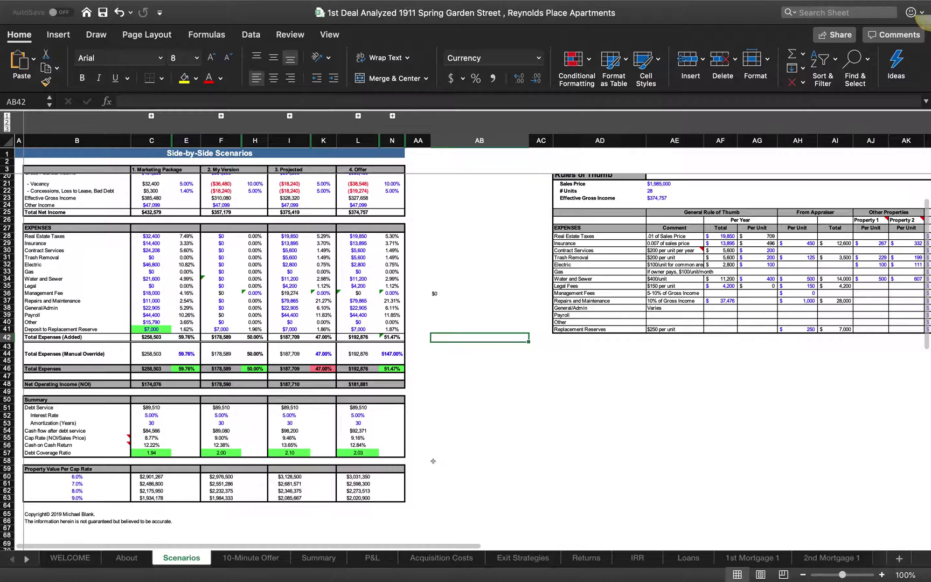
{"action": "scroll", "coordinate": [317, 362], "scroll_direction": "up", "scroll_amount": 5}
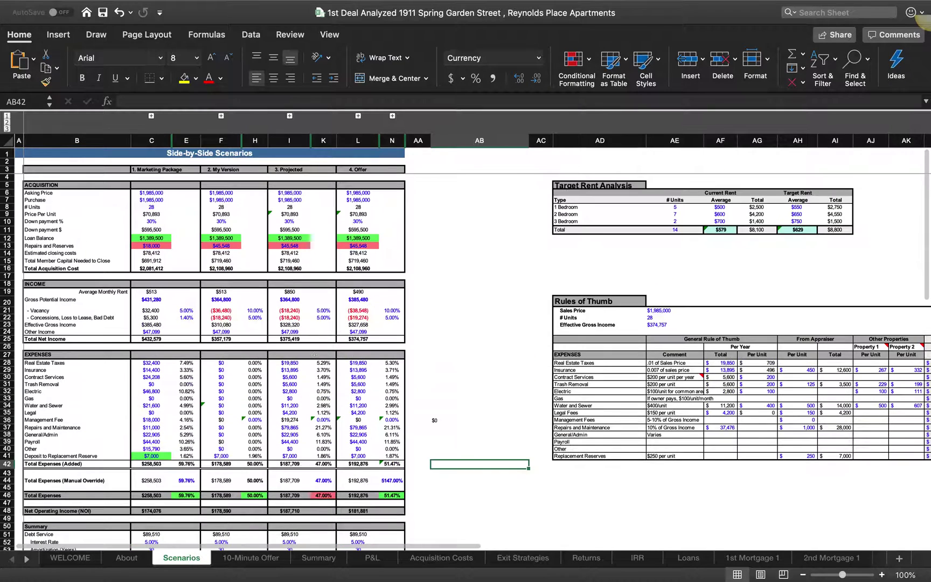
{"action": "scroll", "coordinate": [311, 406], "scroll_direction": "down", "scroll_amount": 3}
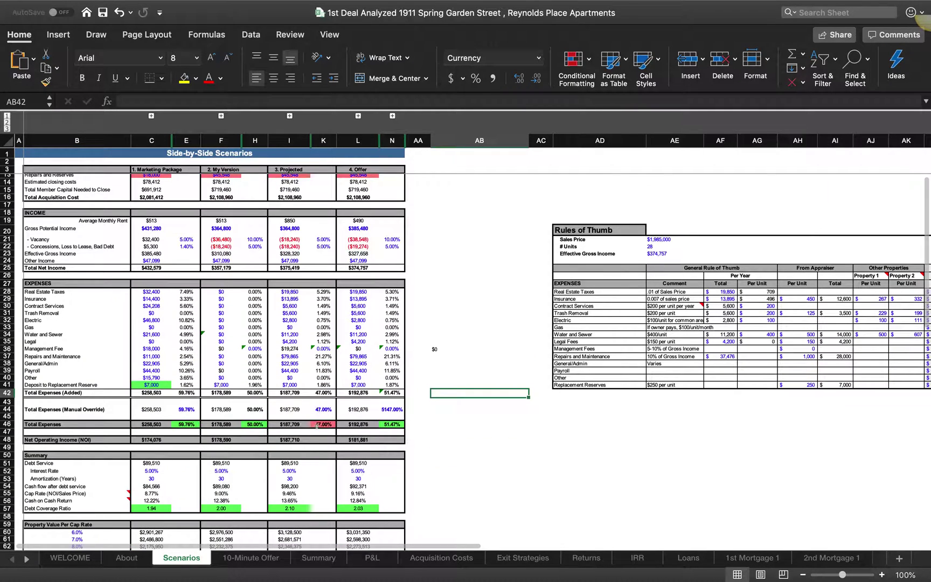
Step: Change the Projected Total Expenses (Added) percentage from 47% to 50%
{"action": "left_click", "coordinate": [318, 392]}
{"action": "left_click", "coordinate": [136, 102]}
{"action": "key", "text": "BackSpace"}
{"action": "key", "text": "BackSpace"}
{"action": "key", "text": "BackSpace"}
{"action": "type", "text": "50"}
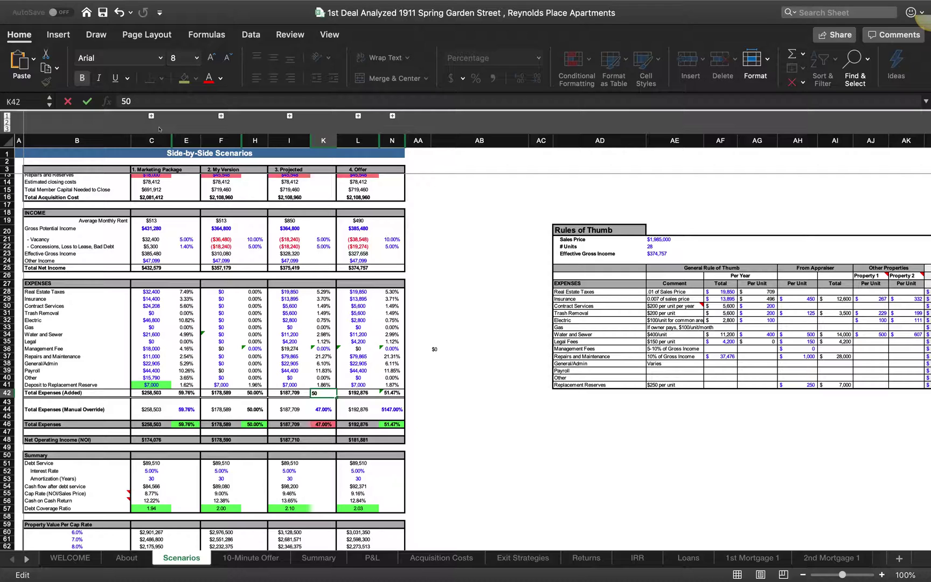
{"action": "type", "text": "%"}
{"action": "left_click", "coordinate": [322, 407]}
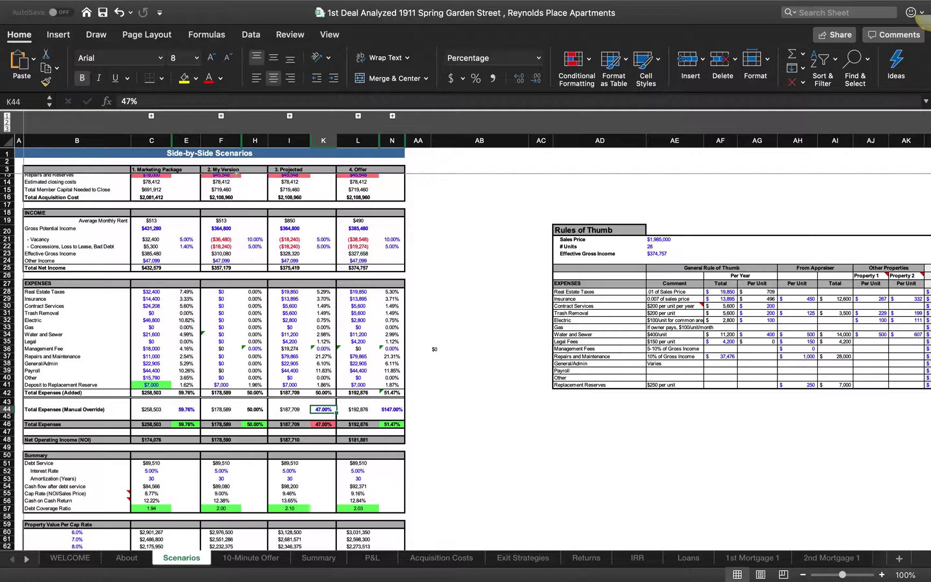
Step: Set the K44 override and the K46 percentage to 50%
{"action": "left_click", "coordinate": [136, 101]}
{"action": "key", "text": "BackSpace"}
{"action": "key", "text": "BackSpace"}
{"action": "key", "text": "BackSpace"}
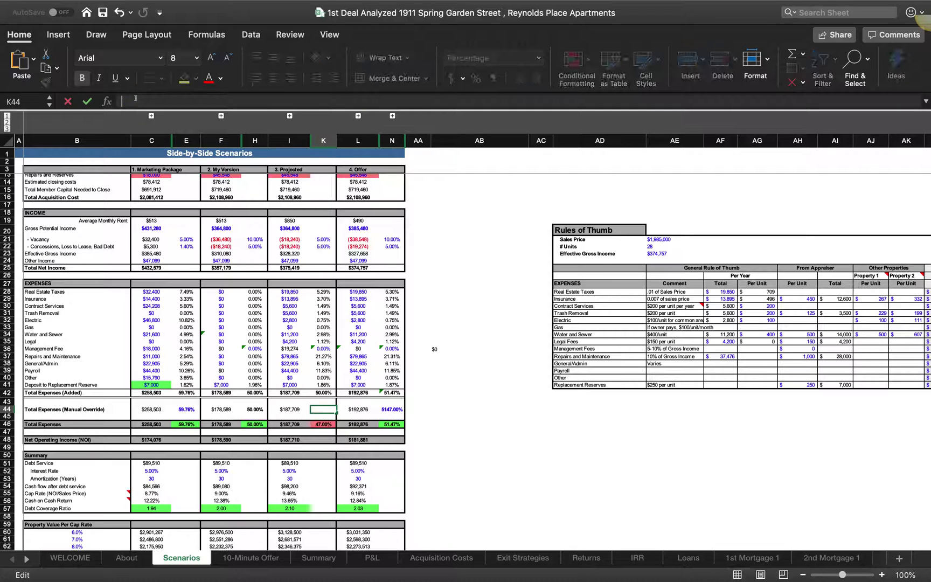
{"action": "type", "text": "50%"}
{"action": "key", "text": "Return"}
{"action": "left_click", "coordinate": [130, 102]}
{"action": "key", "text": "BackSpace"}
{"action": "key", "text": "BackSpace"}
{"action": "type", "text": "50"}
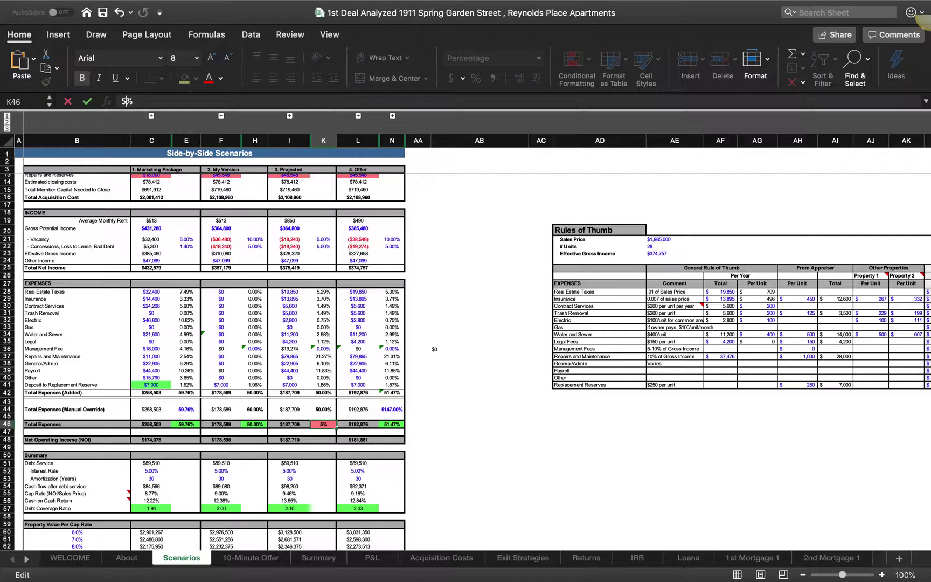
{"action": "left_click", "coordinate": [450, 261]}
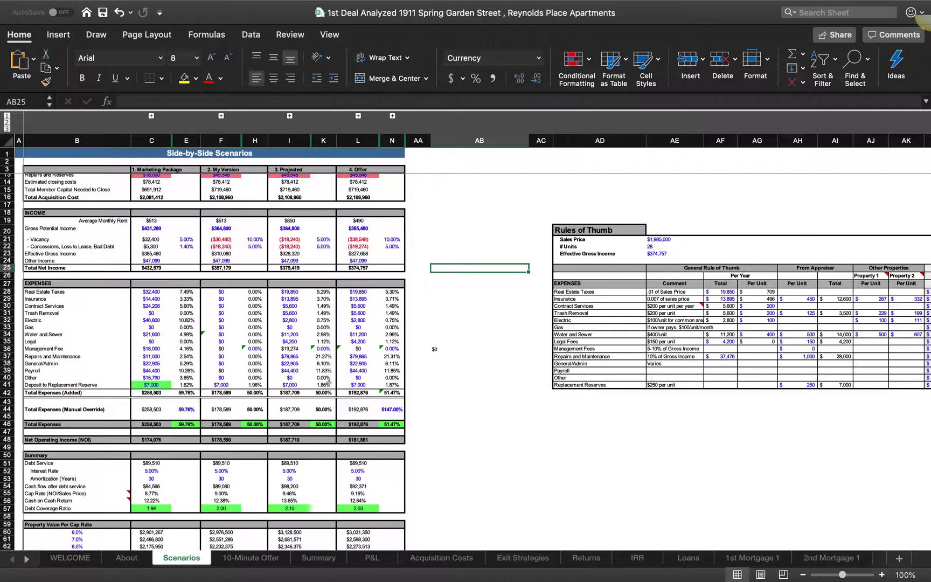
Step: Change the Projected total added expenses in I42 from 187,709 to 187,378
{"action": "left_click", "coordinate": [288, 393]}
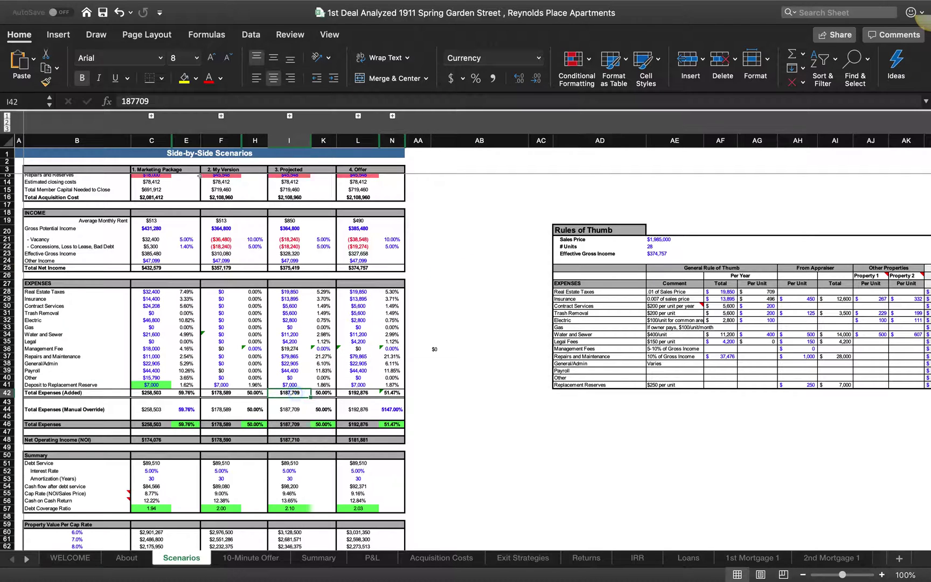
{"action": "left_click", "coordinate": [149, 98]}
{"action": "key", "text": "BackSpace"}
{"action": "key", "text": "BackSpace"}
{"action": "key", "text": "BackSpace"}
{"action": "type", "text": "378"}
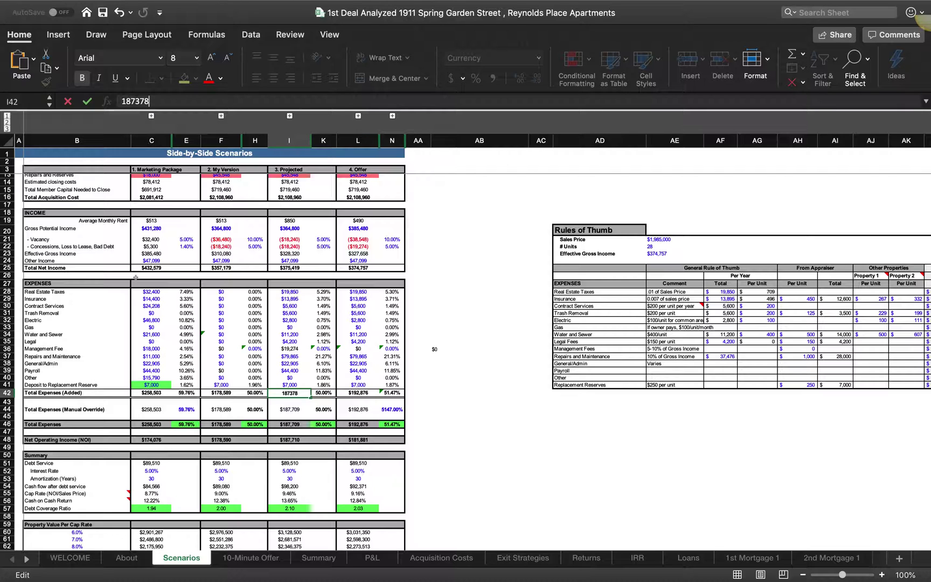
{"action": "left_click", "coordinate": [289, 404]}
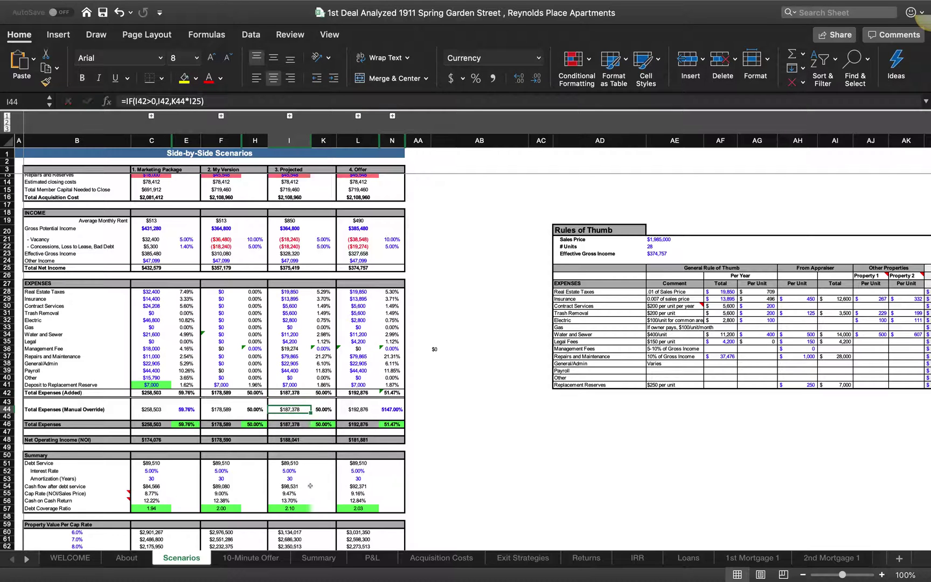
{"action": "scroll", "coordinate": [292, 450], "scroll_direction": "down", "scroll_amount": 3}
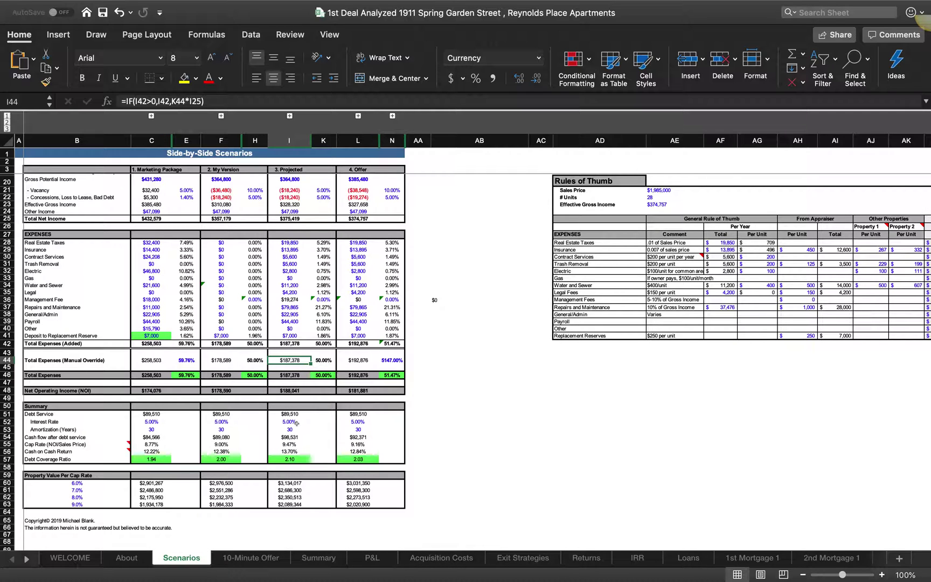
{"action": "scroll", "coordinate": [297, 423], "scroll_direction": "up", "scroll_amount": 3}
{"action": "scroll", "coordinate": [295, 415], "scroll_direction": "down", "scroll_amount": 3}
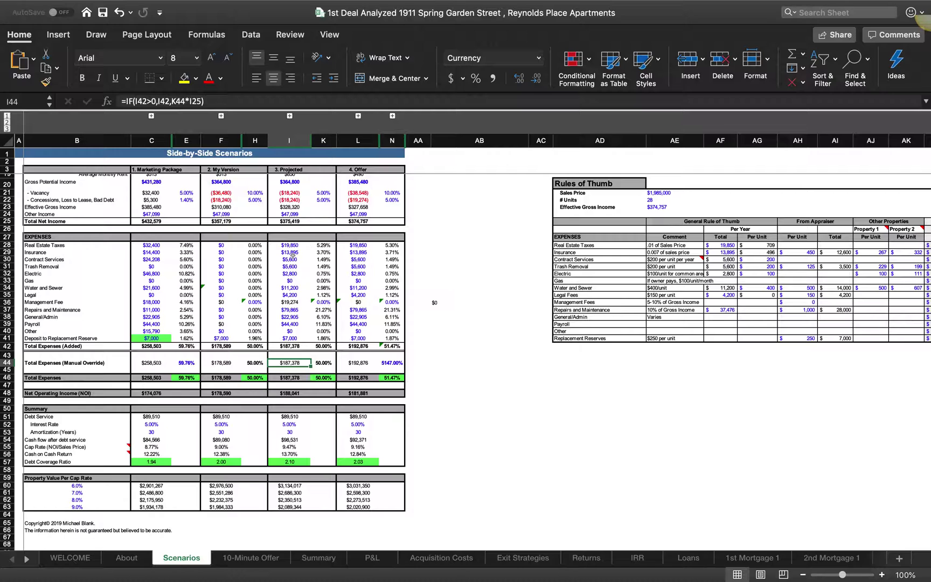
Step: Scan the Scenarios sheet, then view the scenario 3 Executive Summary on the Summary sheet
{"action": "scroll", "coordinate": [630, 265], "scroll_direction": "right", "scroll_amount": 5}
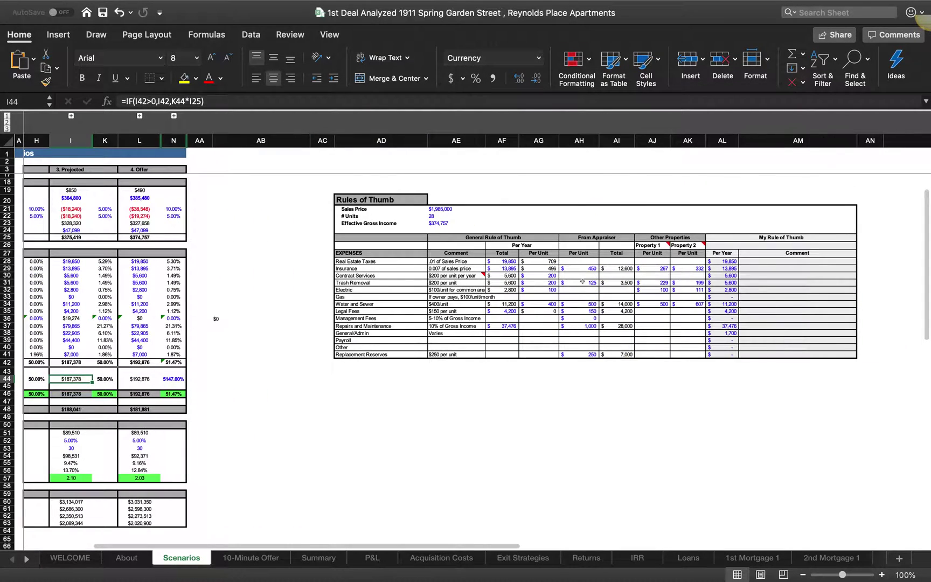
{"action": "scroll", "coordinate": [356, 279], "scroll_direction": "left", "scroll_amount": 10}
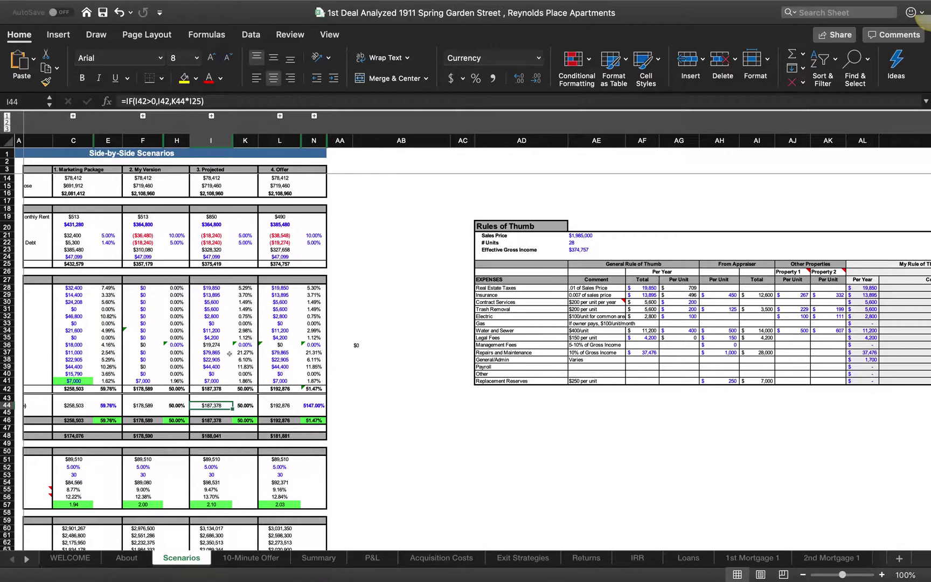
{"action": "scroll", "coordinate": [229, 354], "scroll_direction": "down", "scroll_amount": 3}
{"action": "scroll", "coordinate": [230, 354], "scroll_direction": "left", "scroll_amount": 2}
{"action": "scroll", "coordinate": [229, 353], "scroll_direction": "down", "scroll_amount": 2}
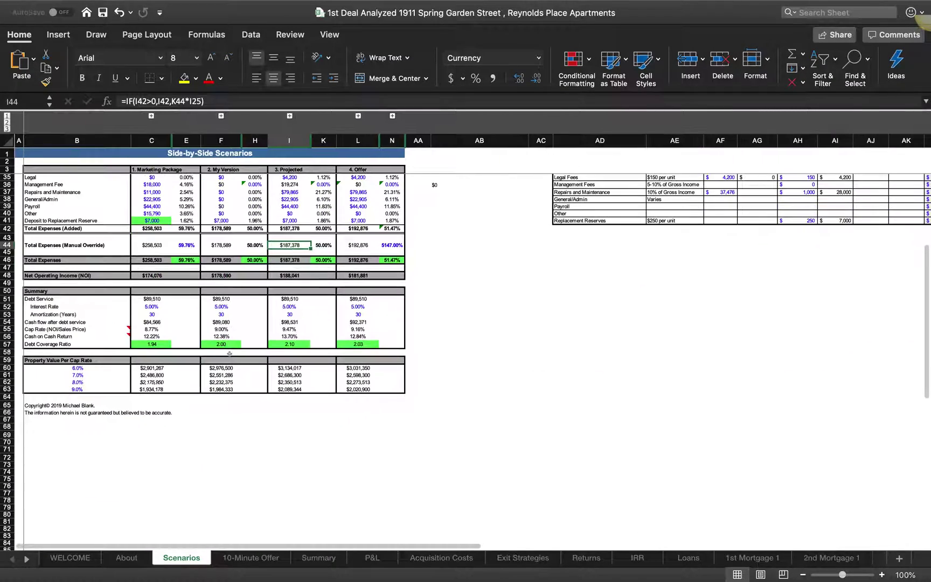
{"action": "scroll", "coordinate": [229, 354], "scroll_direction": "up", "scroll_amount": 5}
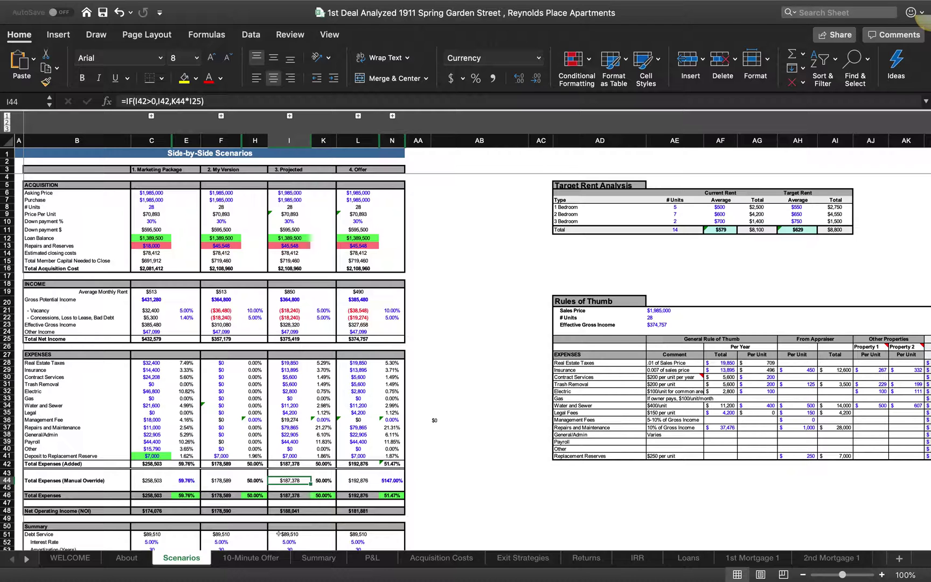
{"action": "left_click", "coordinate": [320, 558]}
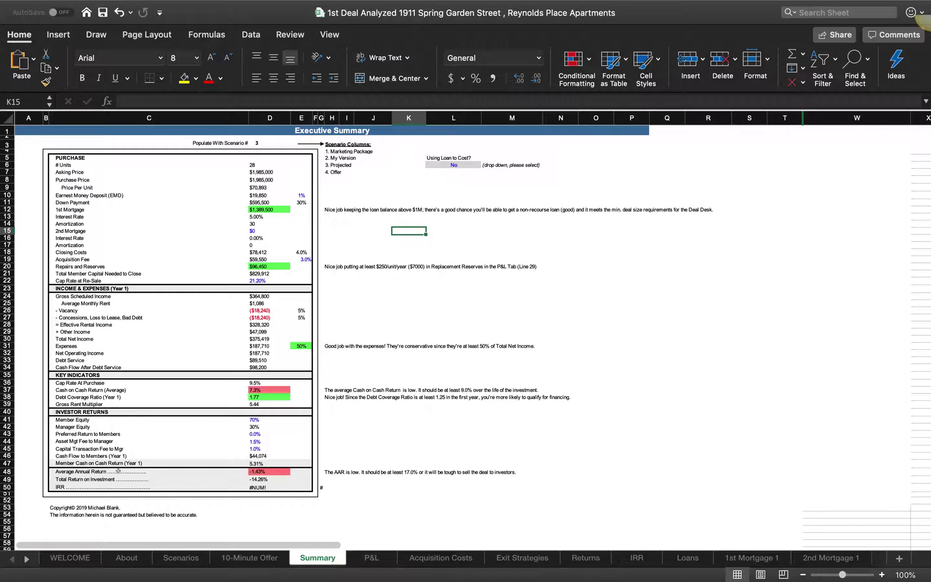
Step: Populate the Executive Summary with scenario 1 and cross-check the Scenarios sheet
{"action": "left_click", "coordinate": [283, 140]}
{"action": "left_click", "coordinate": [295, 144]}
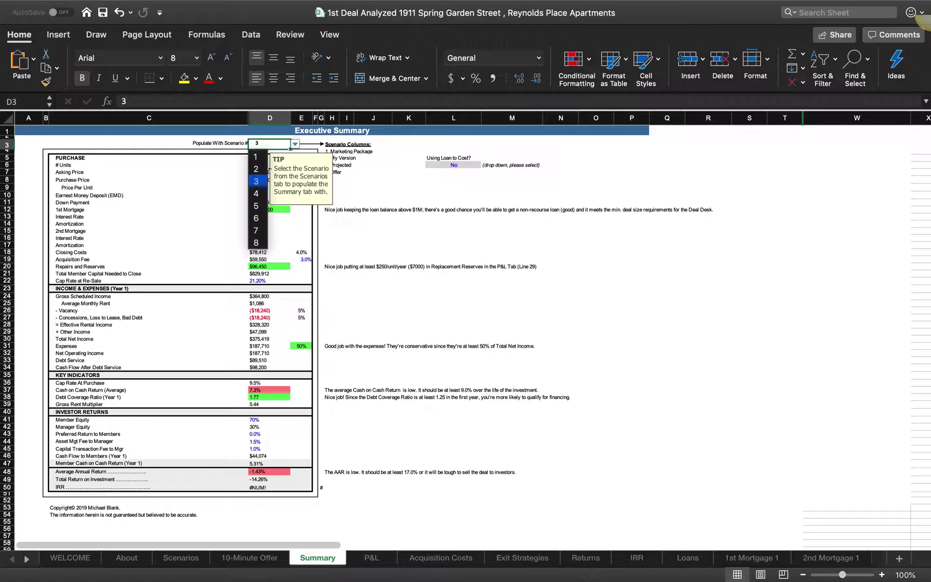
{"action": "left_click", "coordinate": [256, 157]}
{"action": "left_click", "coordinate": [355, 251]}
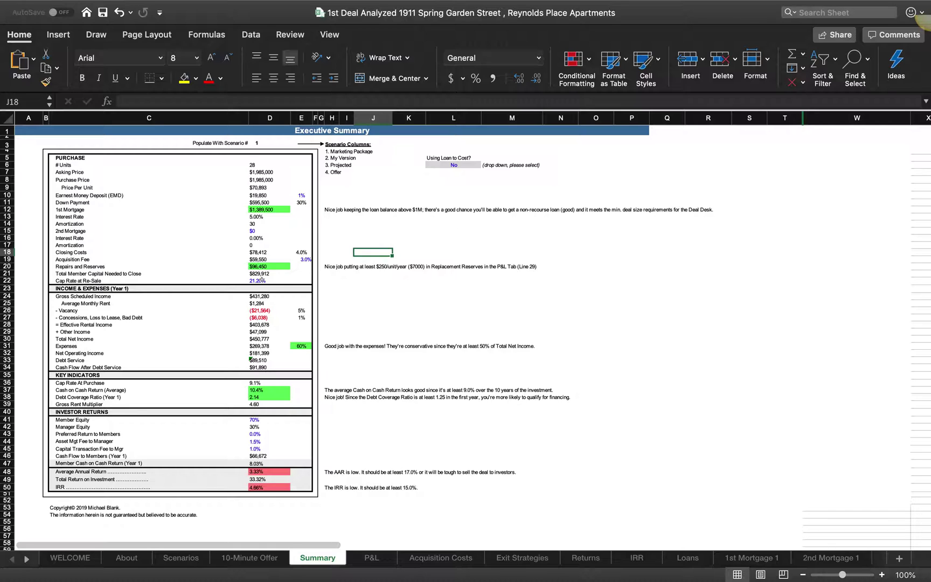
{"action": "left_click", "coordinate": [302, 136]}
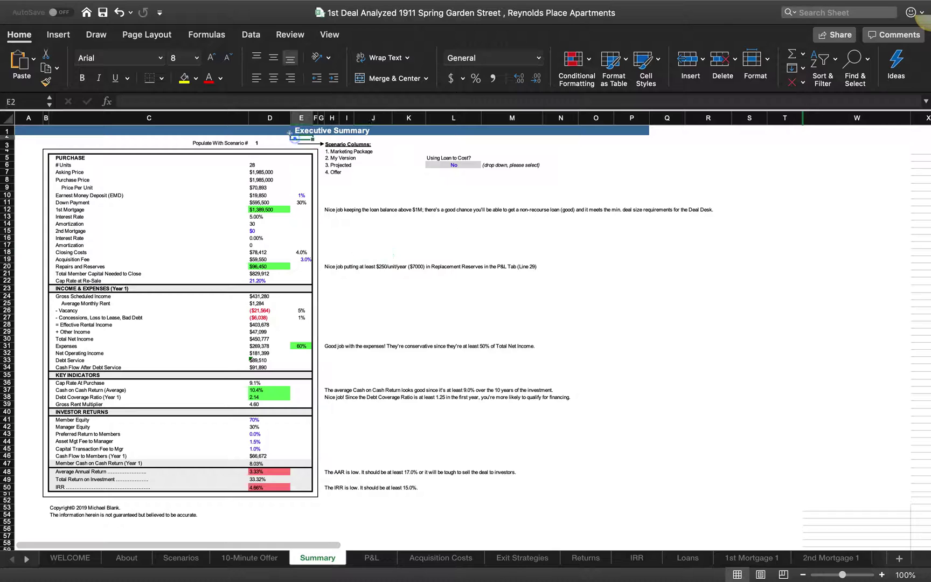
{"action": "left_click", "coordinate": [357, 330]}
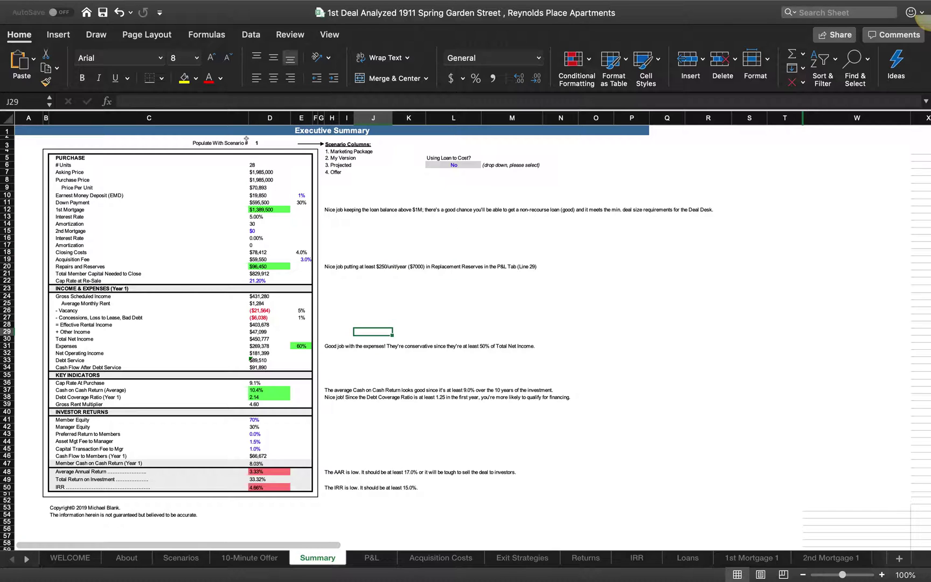
{"action": "left_click", "coordinate": [178, 558]}
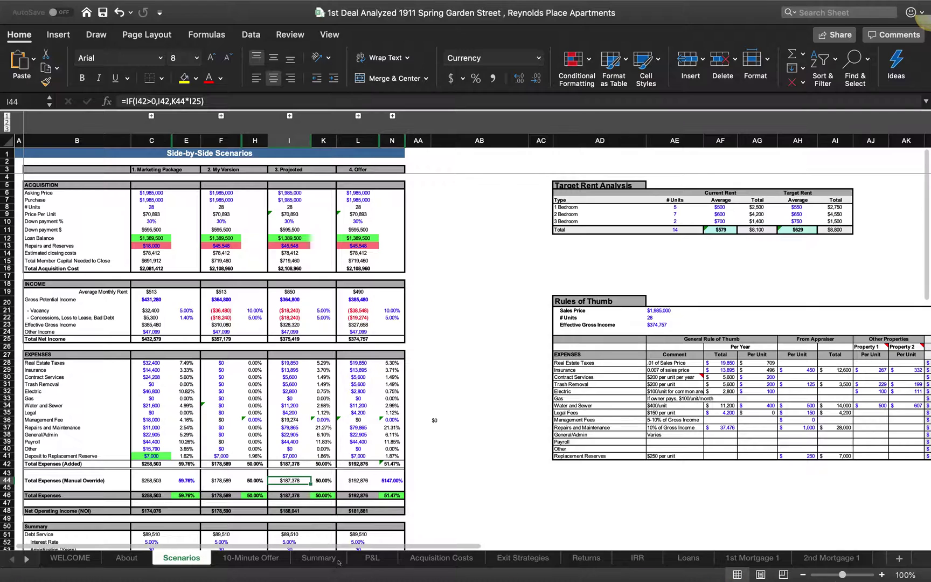
{"action": "left_click", "coordinate": [319, 558]}
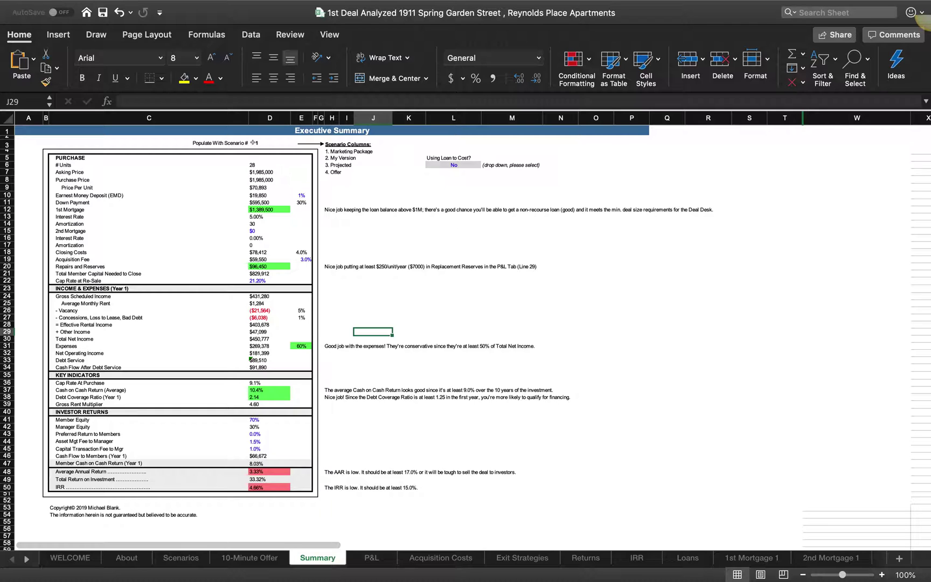
Step: Switch the Executive Summary to scenario 2, then view Exit Strategies
{"action": "left_click", "coordinate": [272, 144]}
{"action": "left_click", "coordinate": [295, 143]}
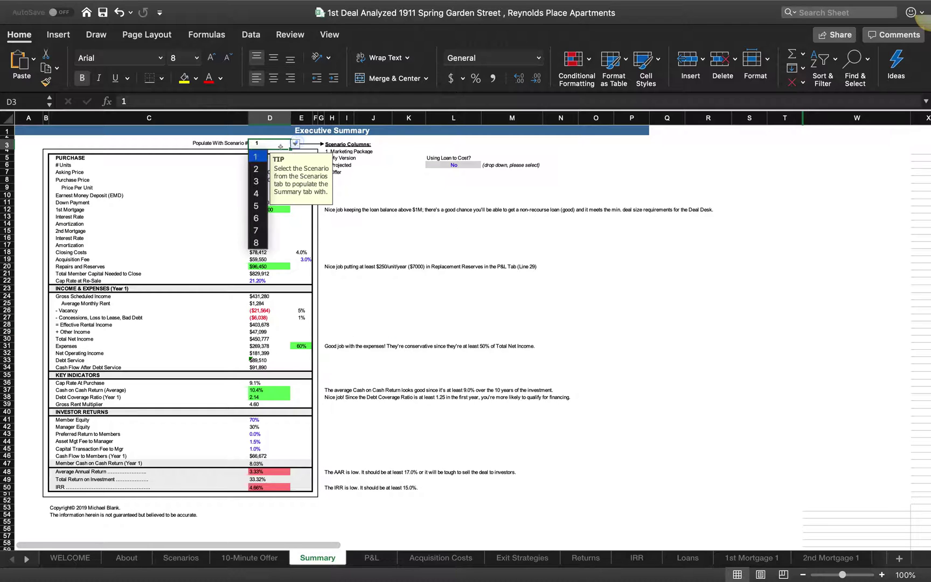
{"action": "left_click", "coordinate": [256, 169]}
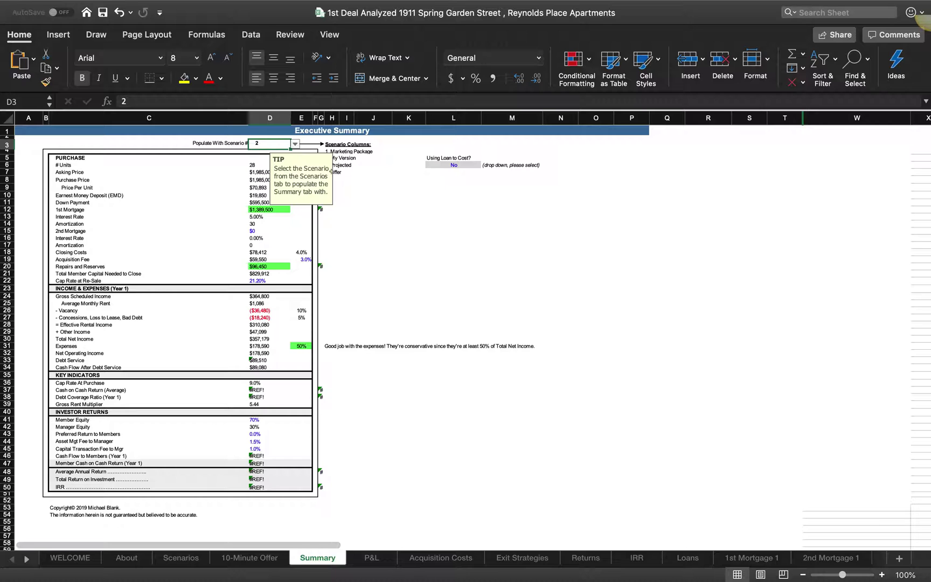
{"action": "left_click", "coordinate": [365, 189]}
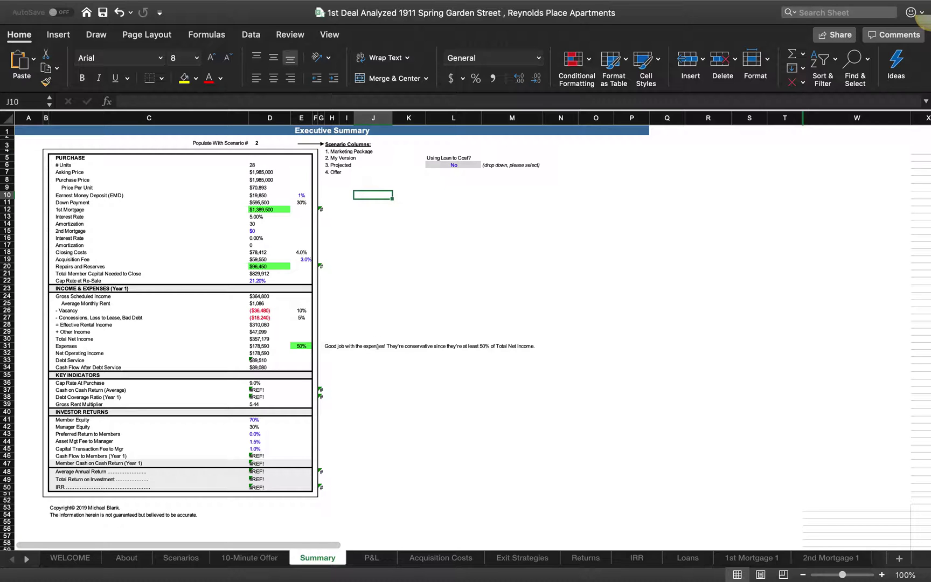
{"action": "left_click", "coordinate": [521, 558]}
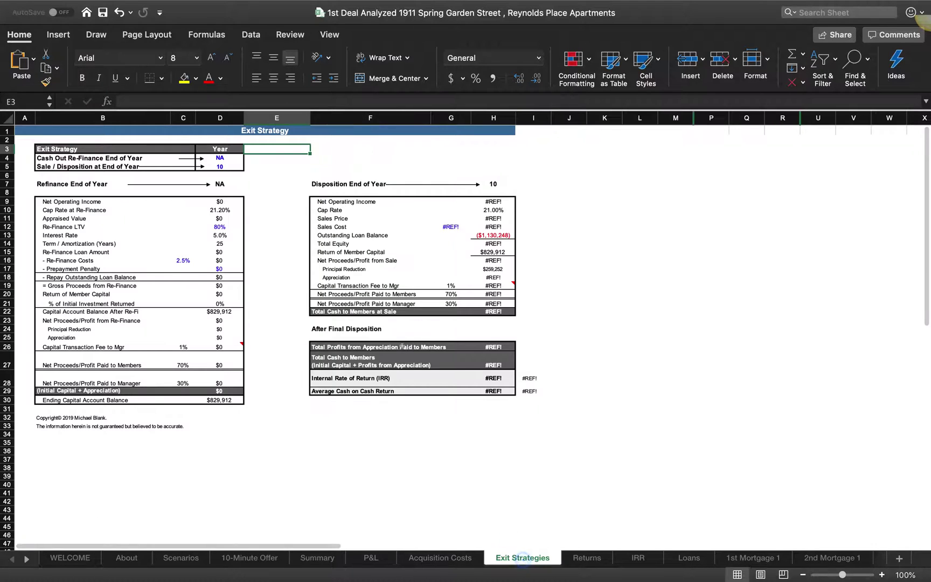
Step: Try cash-out refinance years 3, 7 and 8 in D4, returning to 3
{"action": "left_click", "coordinate": [218, 157]}
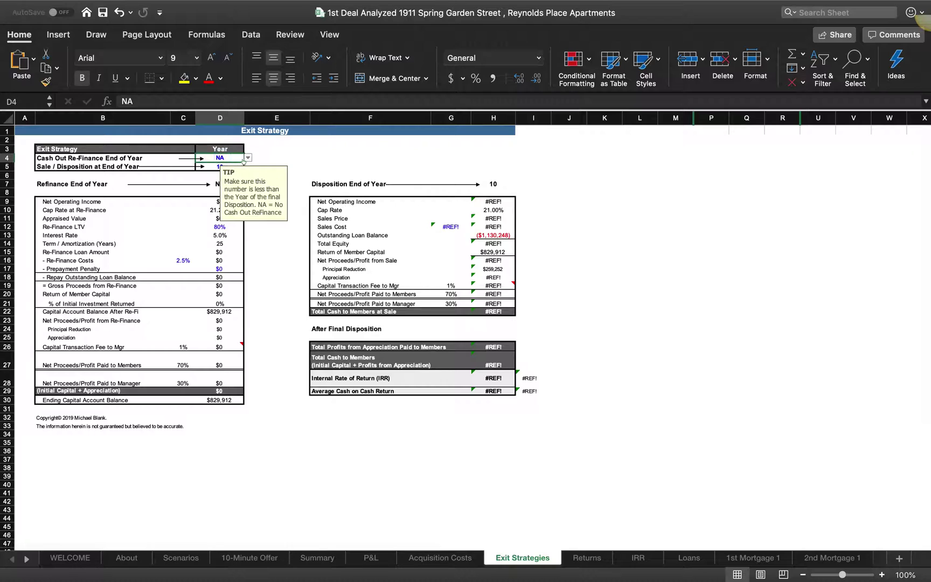
{"action": "left_click", "coordinate": [247, 157]}
{"action": "left_click", "coordinate": [214, 206]}
{"action": "left_click", "coordinate": [247, 157]}
{"action": "key", "text": "Down"}
{"action": "key", "text": "Down"}
{"action": "key", "text": "Down"}
{"action": "key", "text": "Down"}
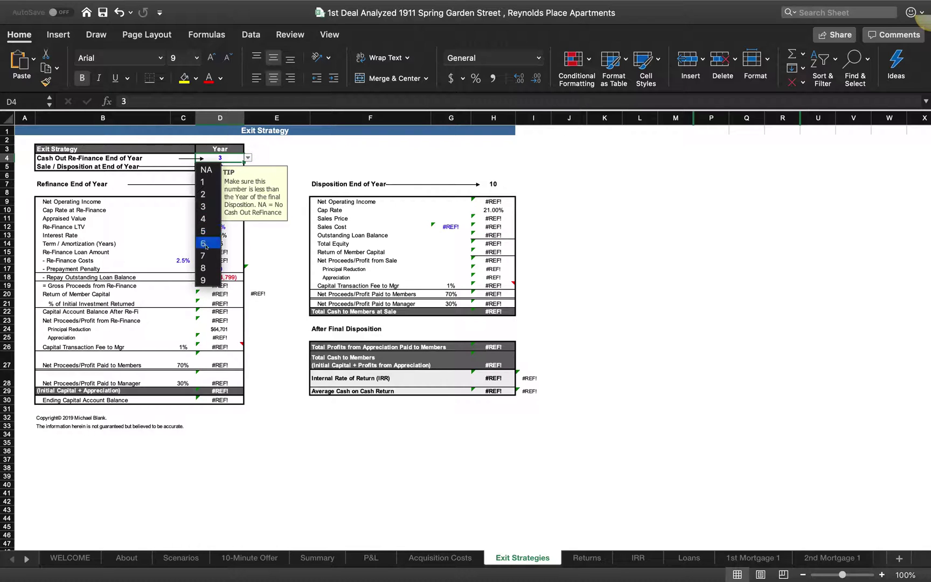
{"action": "key", "text": "Return"}
{"action": "left_click", "coordinate": [248, 158]}
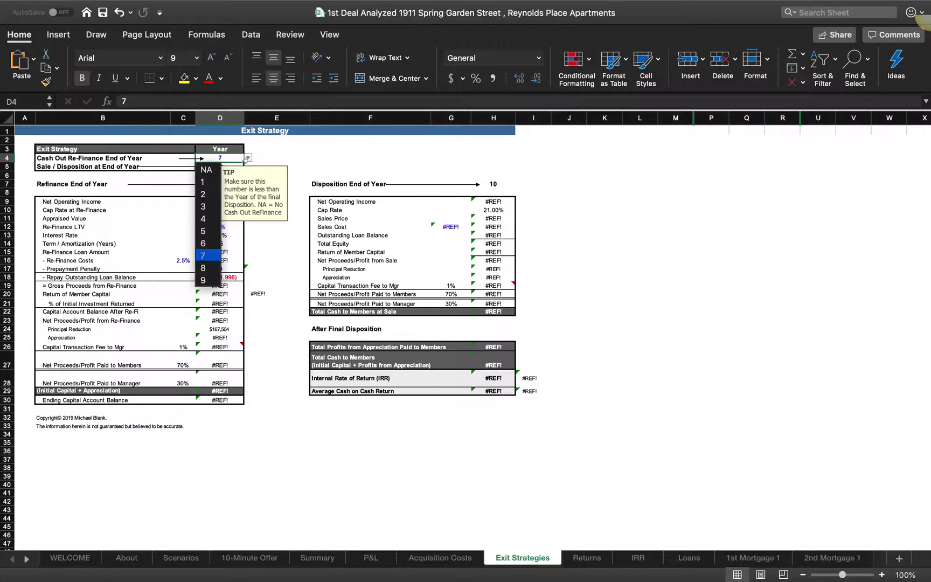
{"action": "left_click", "coordinate": [208, 264]}
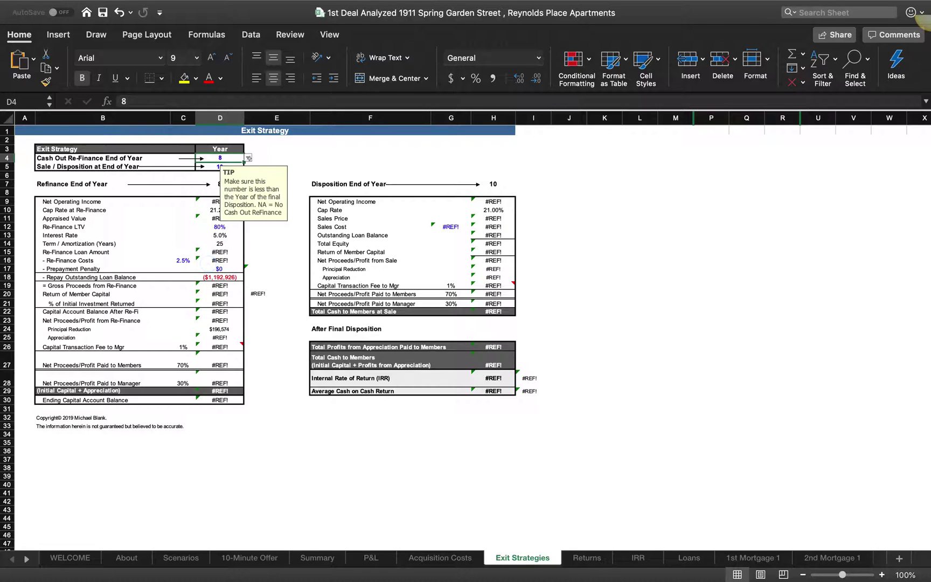
{"action": "left_click", "coordinate": [247, 158]}
{"action": "left_click", "coordinate": [209, 207]}
{"action": "left_click", "coordinate": [275, 158]}
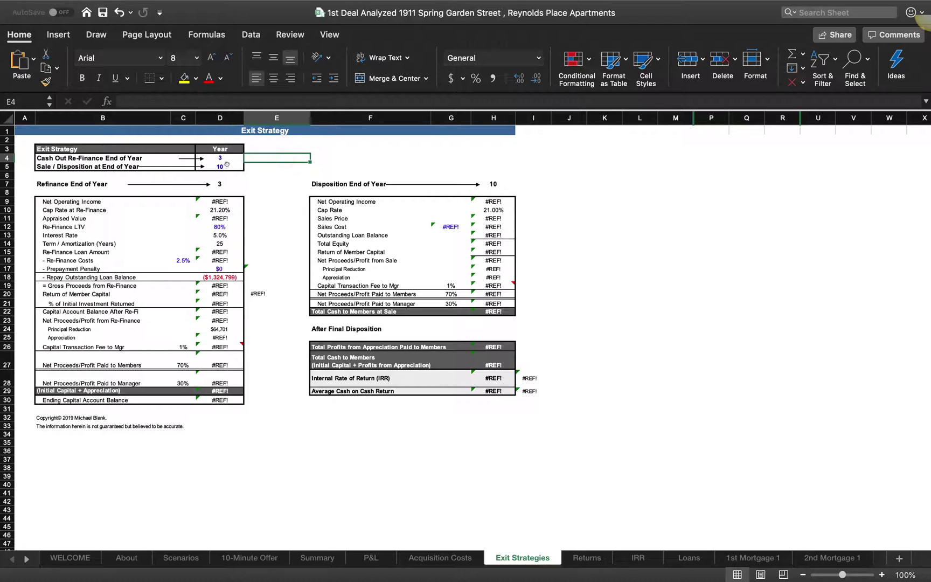
Step: Set disposition year 5 and refinance year 2, then try sale years 6 and 7
{"action": "left_click", "coordinate": [229, 167]}
{"action": "left_click", "coordinate": [247, 166]}
{"action": "left_click", "coordinate": [212, 227]}
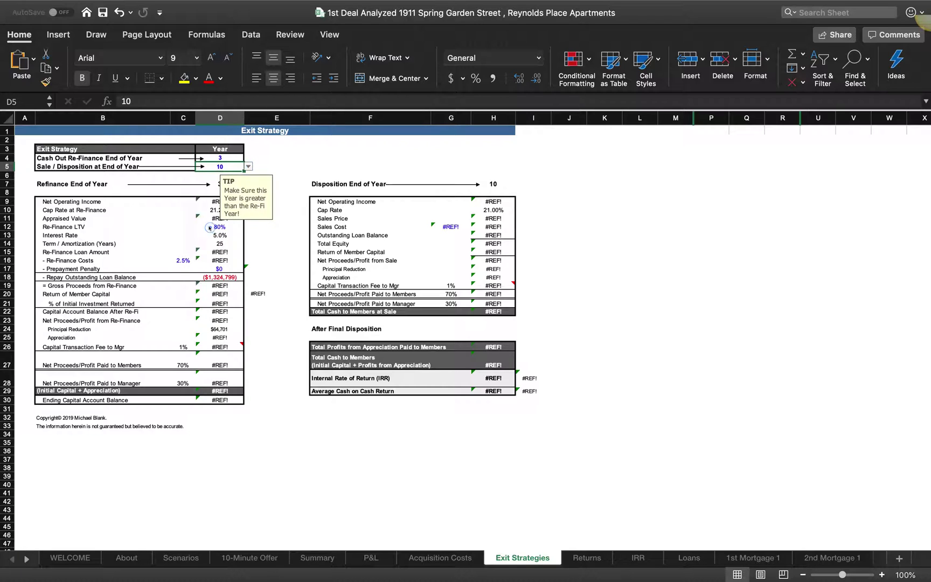
{"action": "left_click", "coordinate": [235, 155]}
{"action": "left_click", "coordinate": [248, 158]}
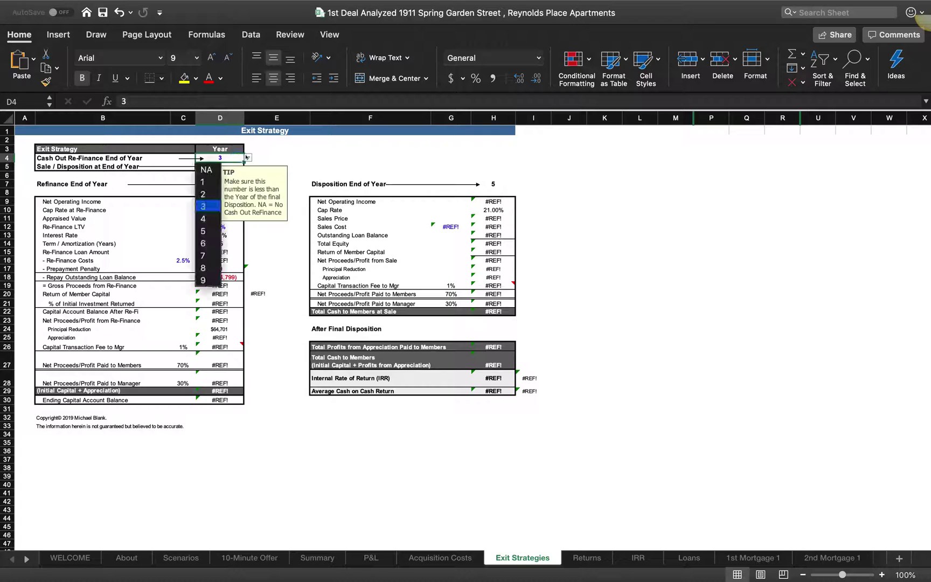
{"action": "left_click", "coordinate": [216, 191]}
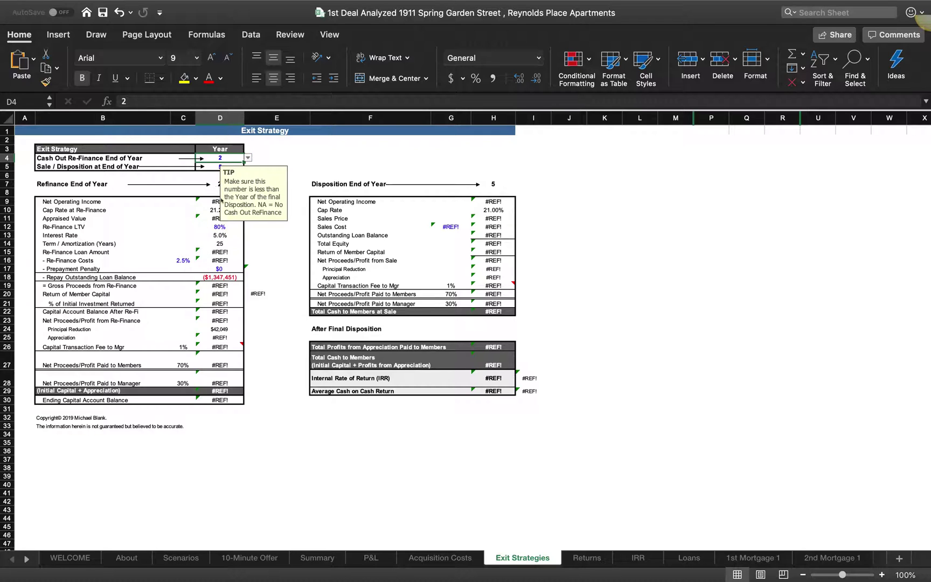
{"action": "left_click", "coordinate": [278, 155]}
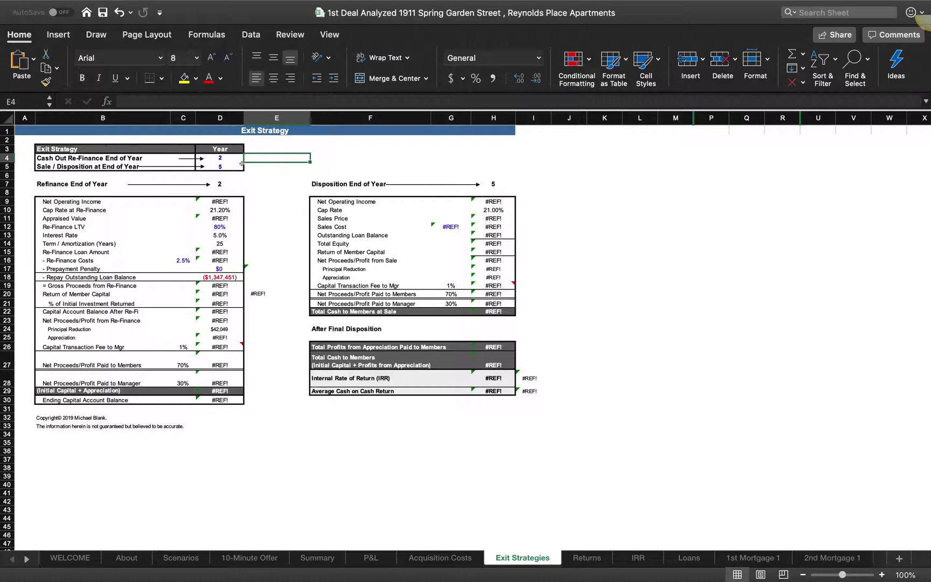
{"action": "left_click", "coordinate": [230, 165]}
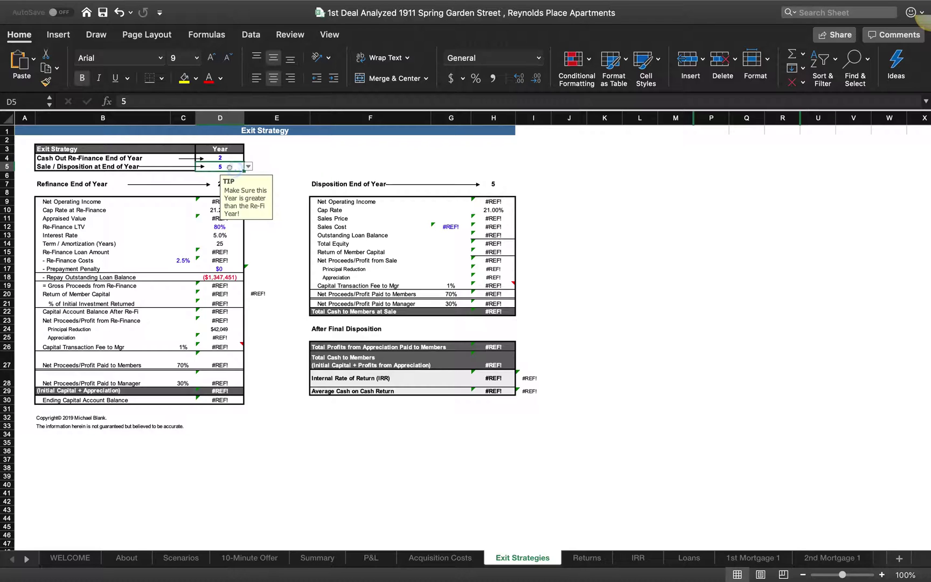
{"action": "left_click", "coordinate": [248, 166]}
{"action": "left_click", "coordinate": [208, 234]}
{"action": "left_click", "coordinate": [247, 166]}
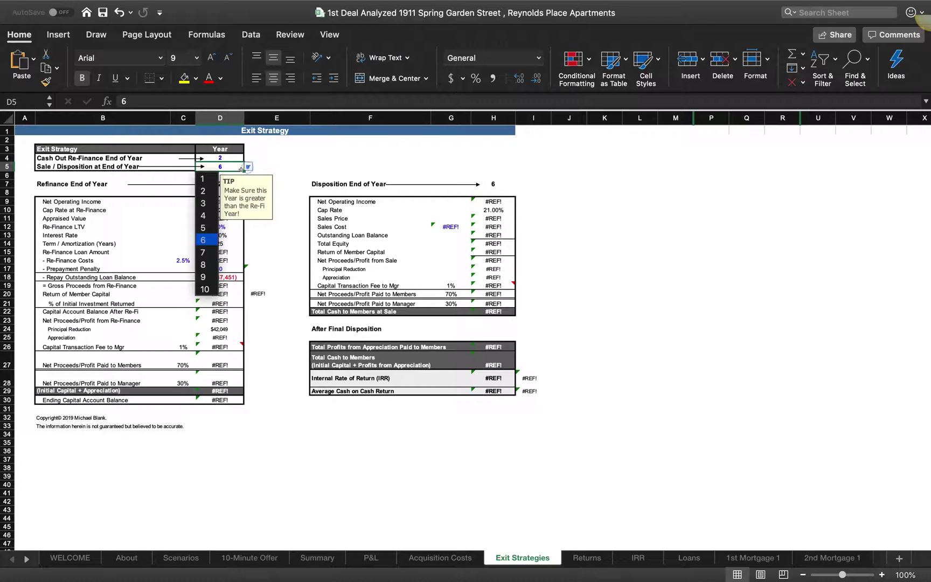
{"action": "left_click", "coordinate": [208, 242]}
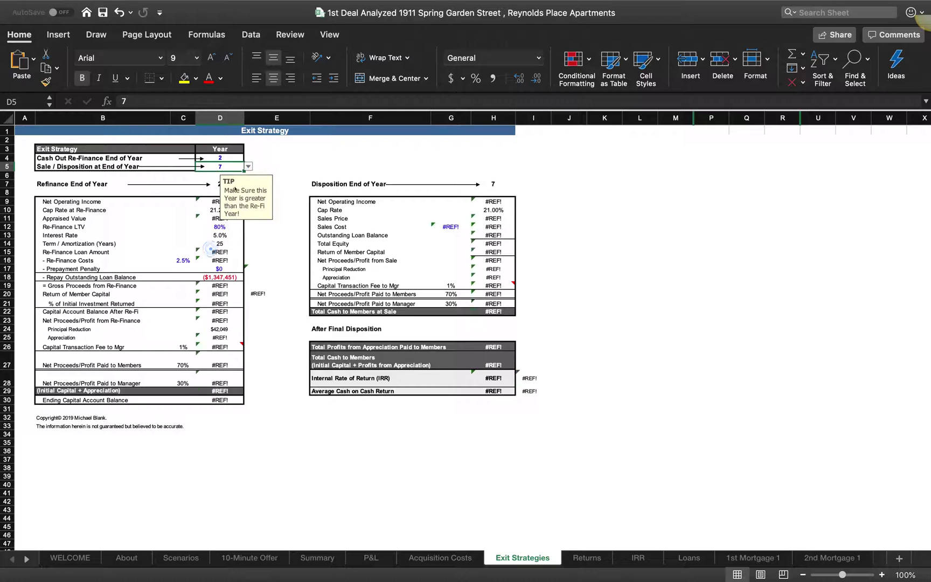
Step: Try refinance year 4 with sale years 10 and 9, then NA refinance with sale year 5
{"action": "left_click", "coordinate": [225, 158]}
{"action": "left_click", "coordinate": [247, 157]}
{"action": "left_click", "coordinate": [210, 213]}
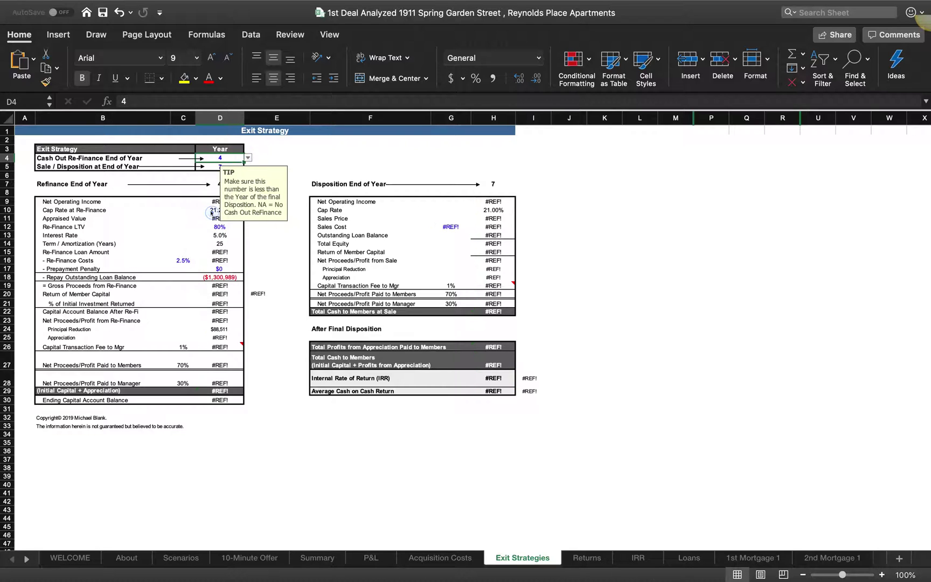
{"action": "left_click", "coordinate": [237, 167]}
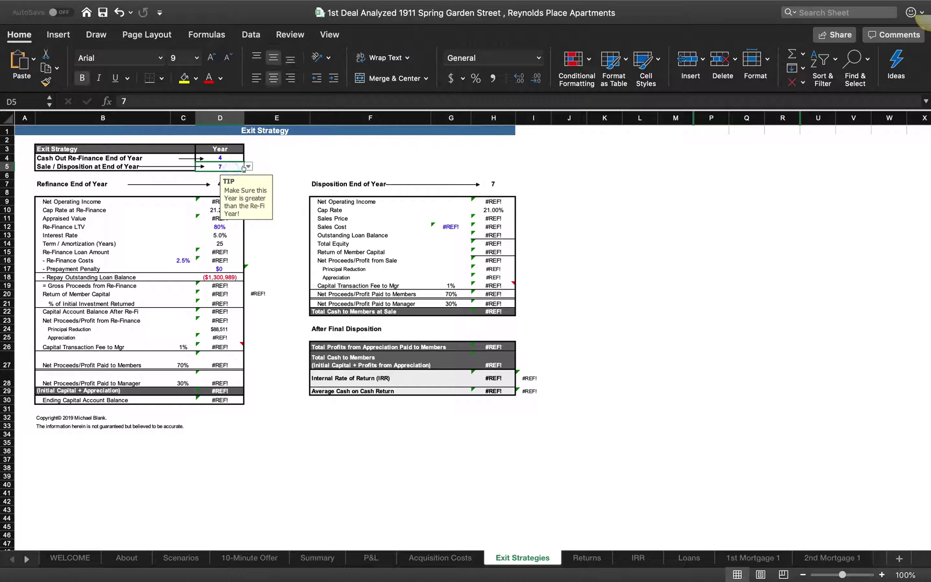
{"action": "left_click", "coordinate": [247, 167]}
{"action": "left_click", "coordinate": [207, 283]}
{"action": "left_click", "coordinate": [247, 167]}
{"action": "left_click", "coordinate": [208, 274]}
{"action": "left_click", "coordinate": [237, 157]}
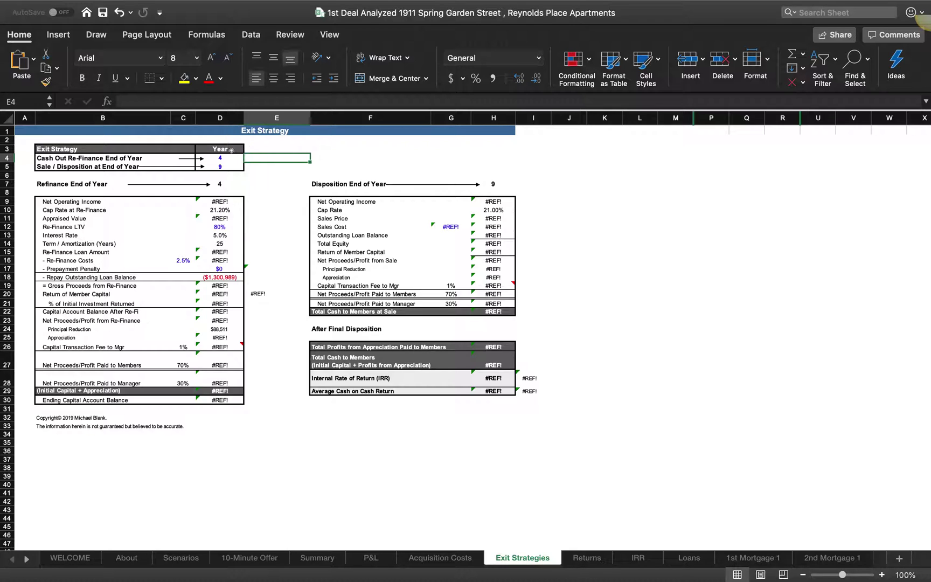
{"action": "left_click", "coordinate": [245, 157]}
{"action": "left_click", "coordinate": [213, 168]}
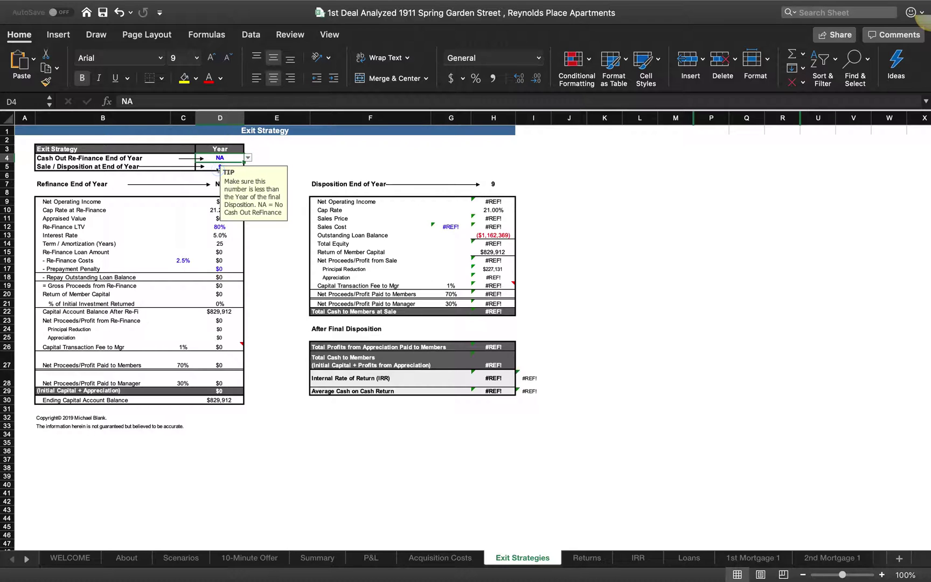
{"action": "left_click", "coordinate": [238, 166]}
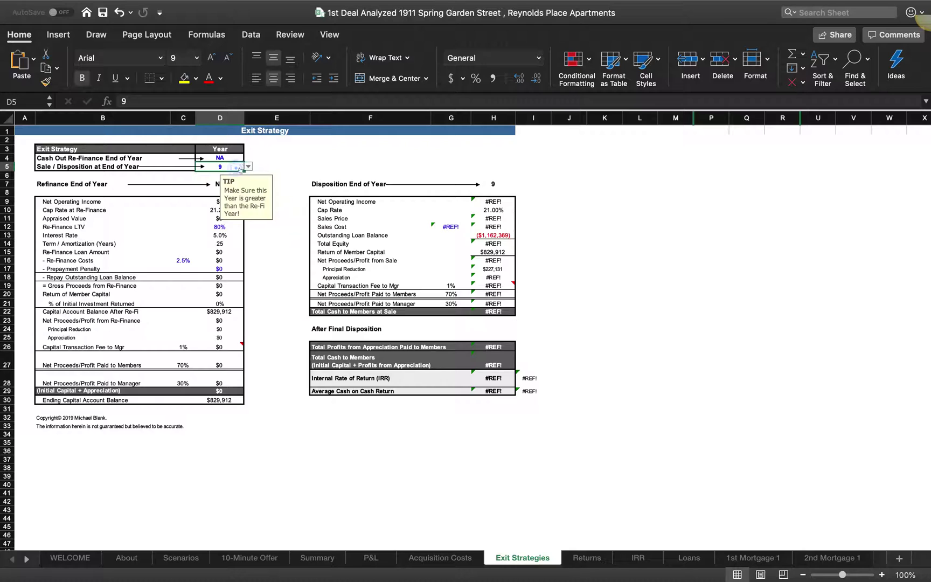
{"action": "left_click", "coordinate": [248, 167]}
{"action": "left_click", "coordinate": [208, 231]}
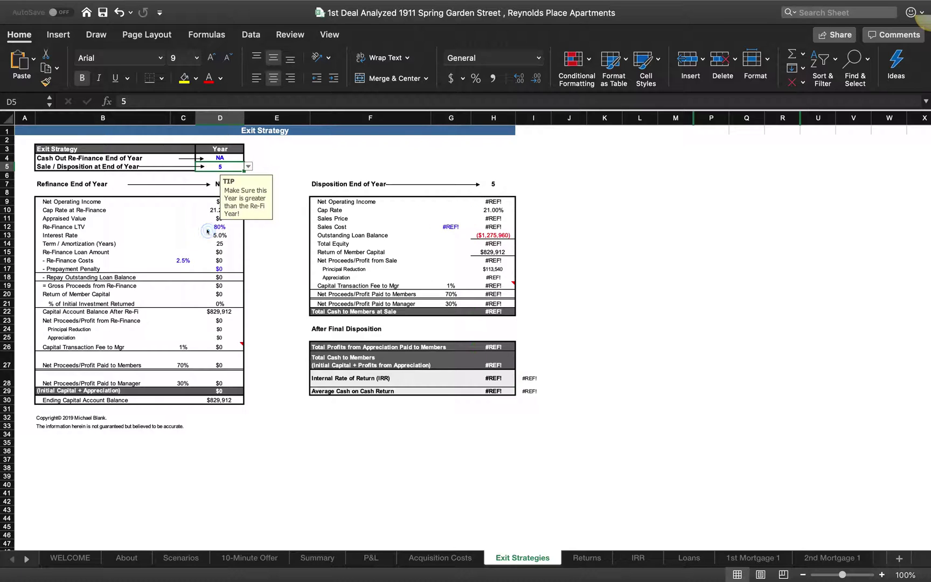
{"action": "left_click", "coordinate": [274, 291]}
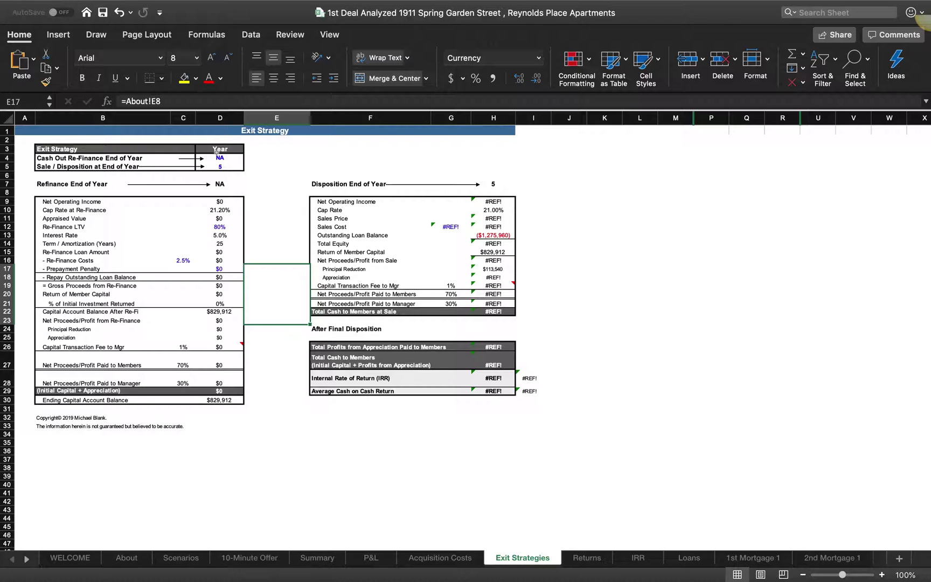
Step: Settle the cash-out refinance year at 3 after briefly trying 2
{"action": "left_click", "coordinate": [216, 153]}
{"action": "left_click", "coordinate": [253, 157]}
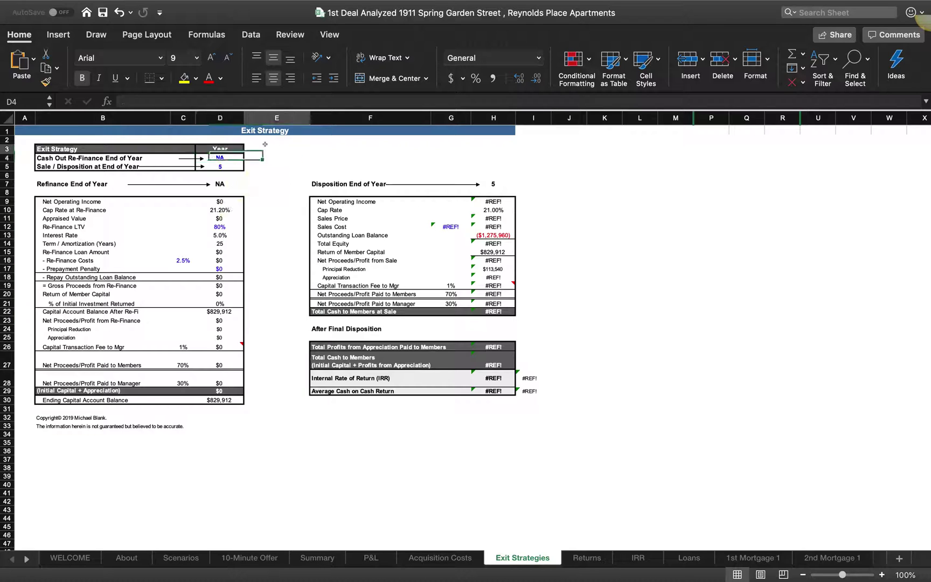
{"action": "key", "text": "Left"}
{"action": "left_click", "coordinate": [252, 155]}
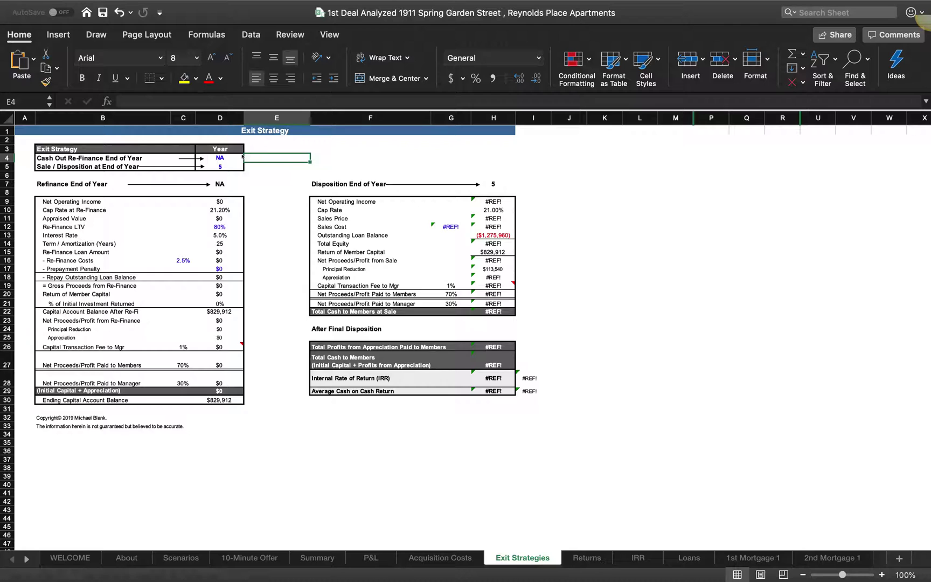
{"action": "left_click", "coordinate": [241, 156]}
{"action": "left_click", "coordinate": [215, 206]}
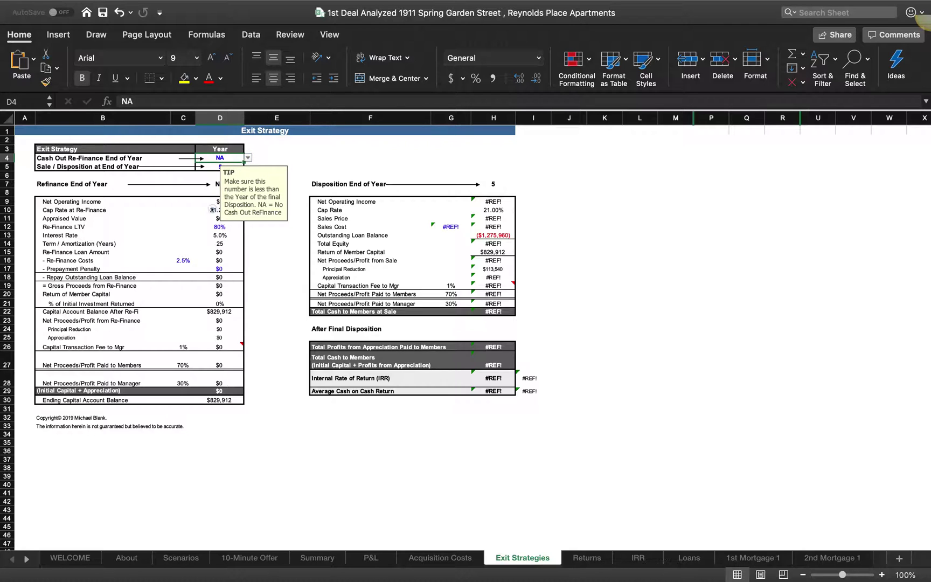
{"action": "left_click", "coordinate": [247, 158]}
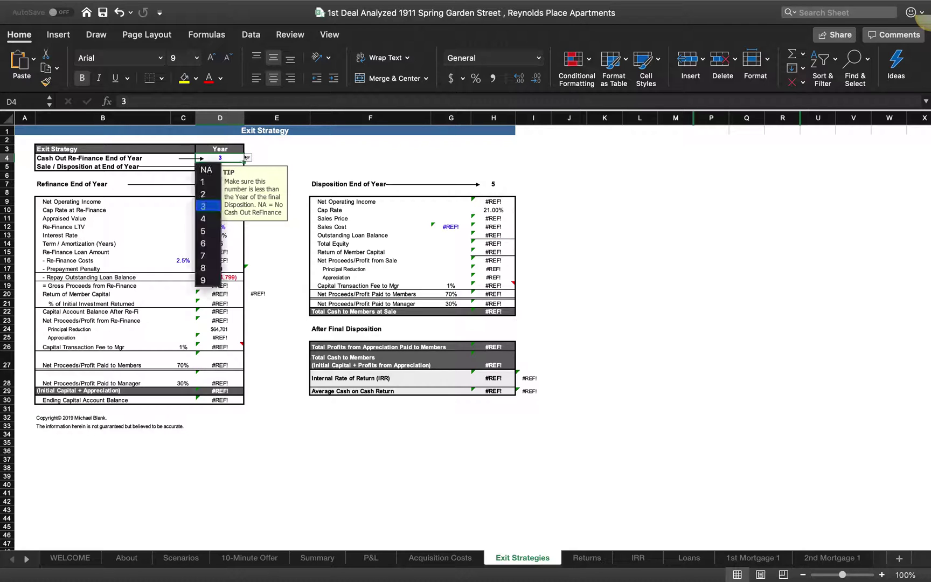
{"action": "left_click", "coordinate": [203, 194]}
{"action": "left_click", "coordinate": [246, 157]}
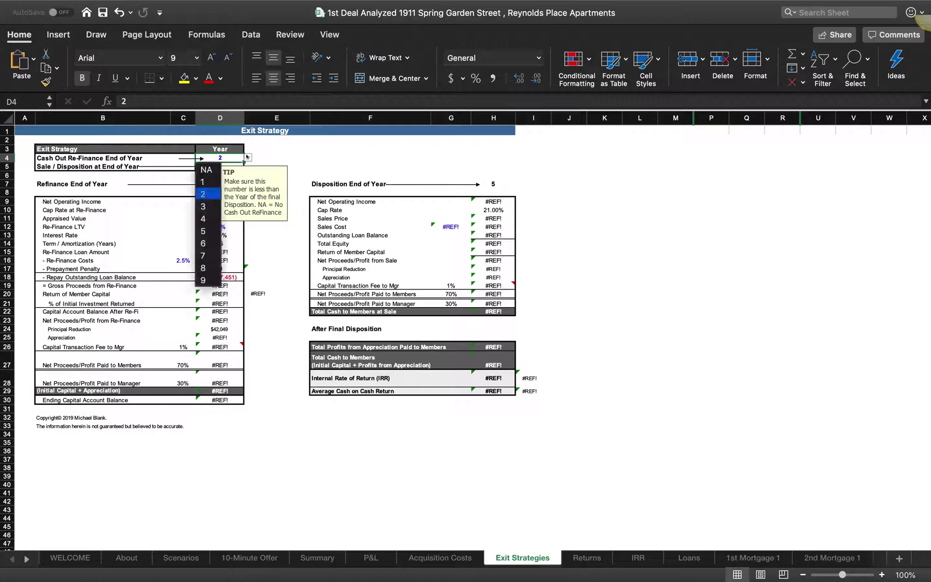
{"action": "left_click", "coordinate": [215, 206]}
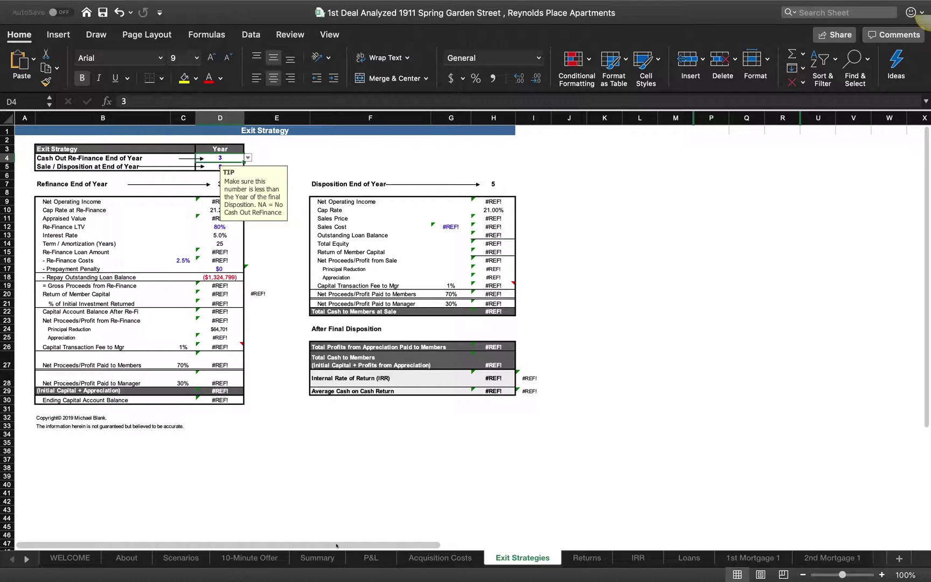
Step: Pick scenario 3 (Projected) for the Summary, then return to Exit Strategies
{"action": "left_click", "coordinate": [183, 558]}
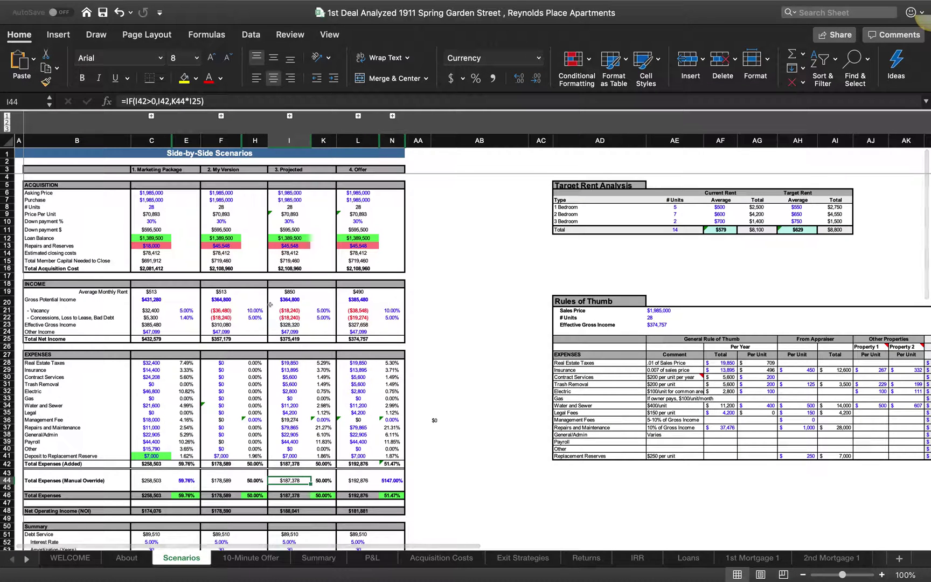
{"action": "scroll", "coordinate": [255, 280], "scroll_direction": "down", "scroll_amount": 7}
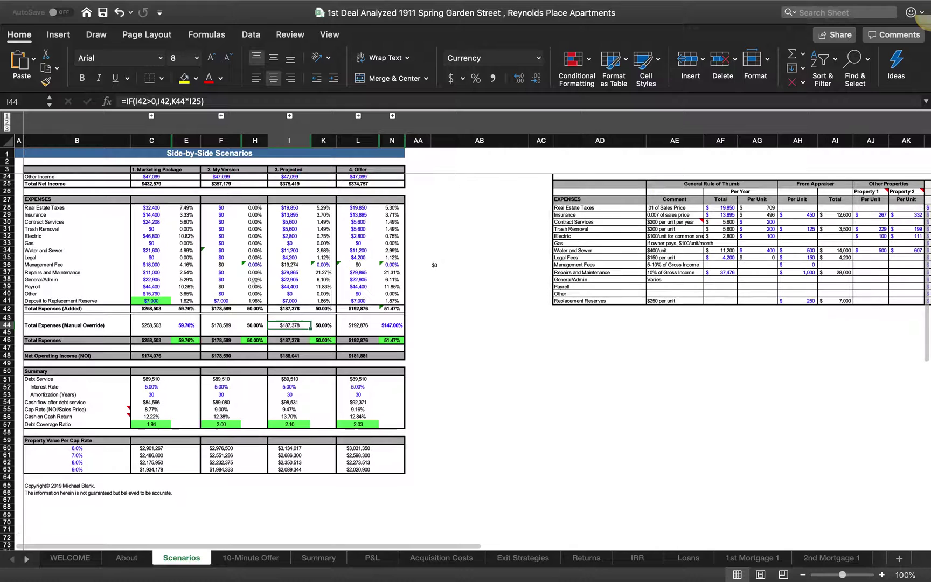
{"action": "scroll", "coordinate": [254, 281], "scroll_direction": "up", "scroll_amount": 7}
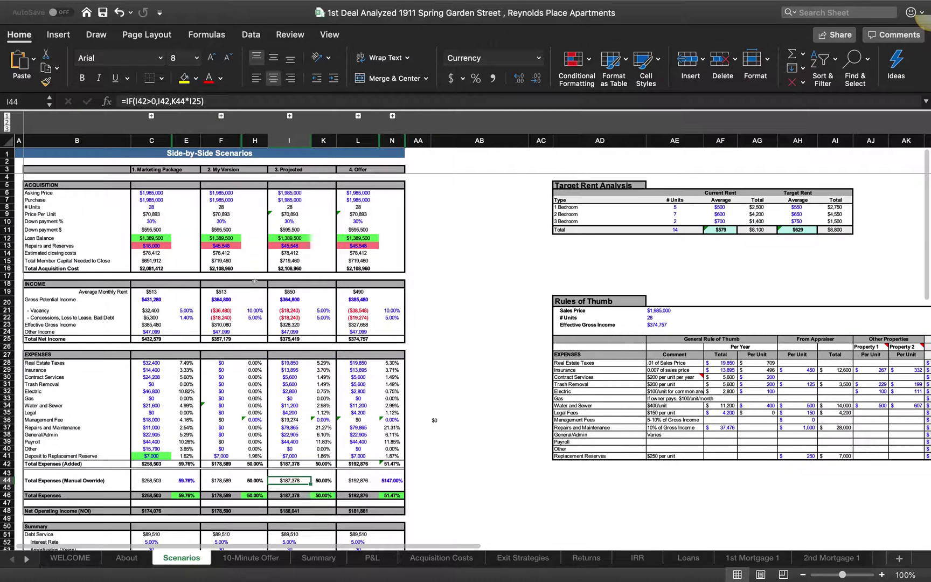
{"action": "left_click", "coordinate": [312, 558]}
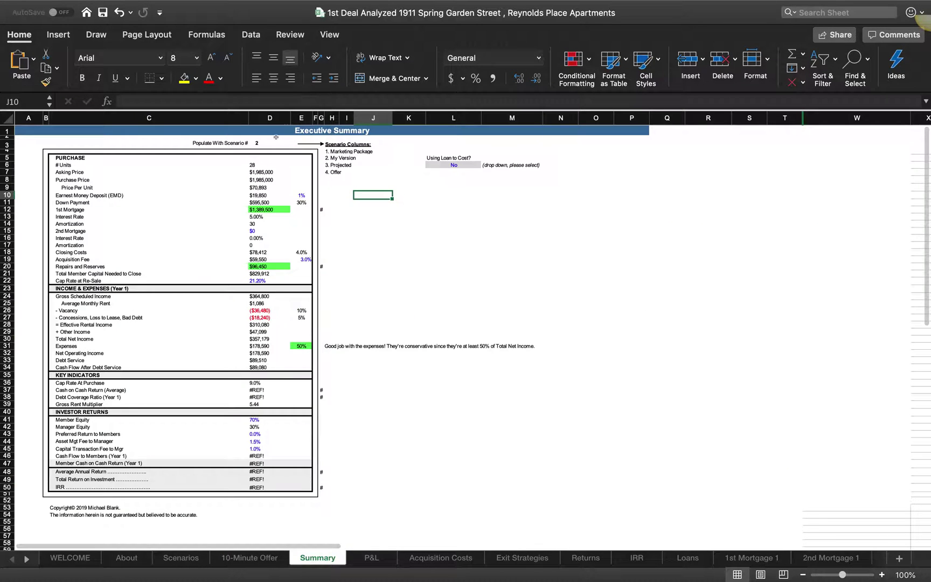
{"action": "left_click", "coordinate": [253, 141]}
{"action": "left_click", "coordinate": [296, 143]}
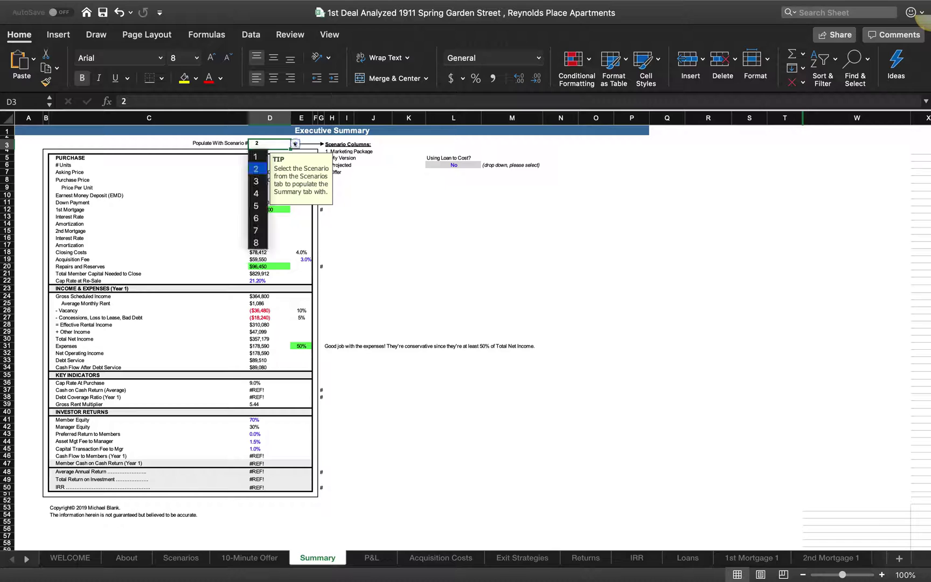
{"action": "left_click", "coordinate": [260, 182]}
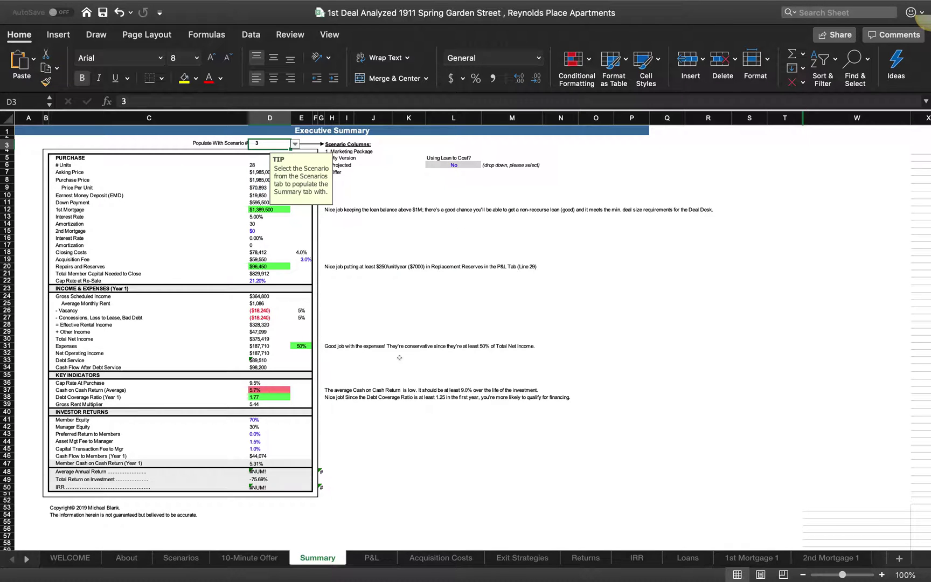
{"action": "left_click", "coordinate": [399, 420]}
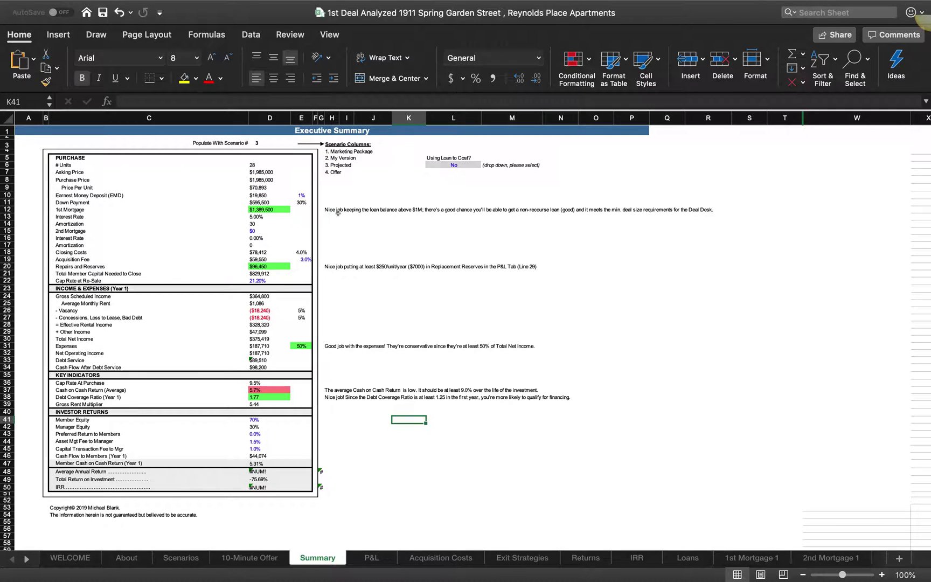
{"action": "left_click", "coordinate": [522, 558]}
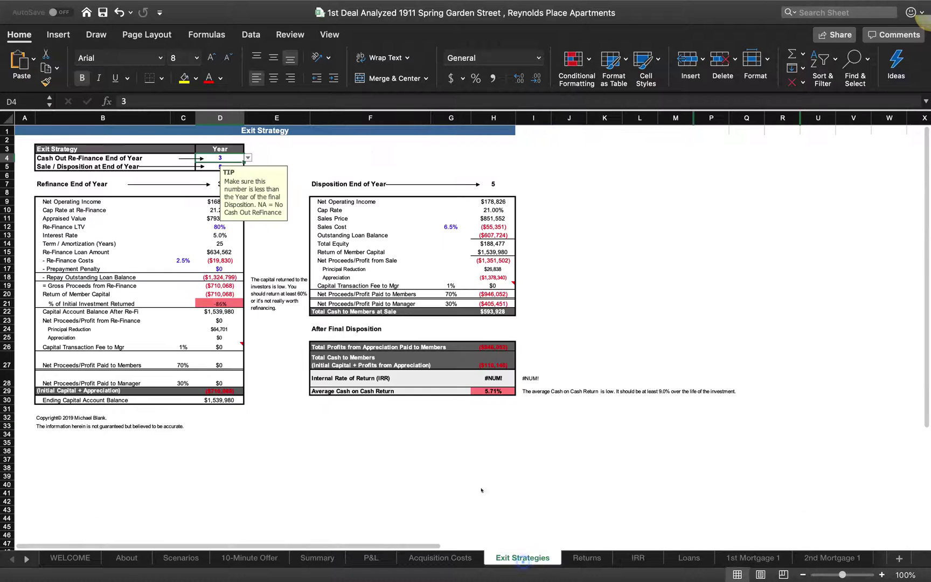
Step: Try refinance years 2 and 1 with sale years 7 and 10
{"action": "left_click", "coordinate": [248, 157]}
{"action": "left_click", "coordinate": [210, 188]}
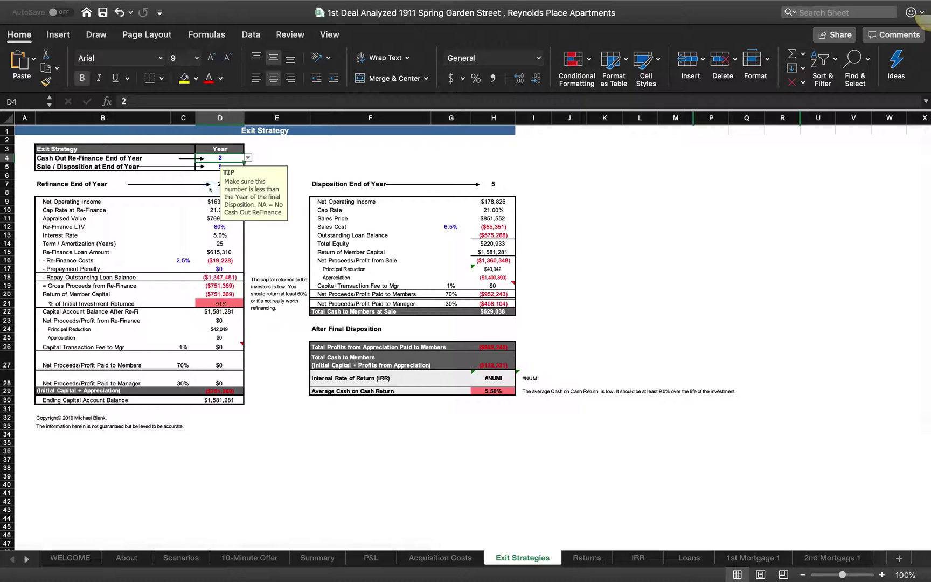
{"action": "left_click", "coordinate": [248, 157]}
{"action": "left_click", "coordinate": [210, 179]}
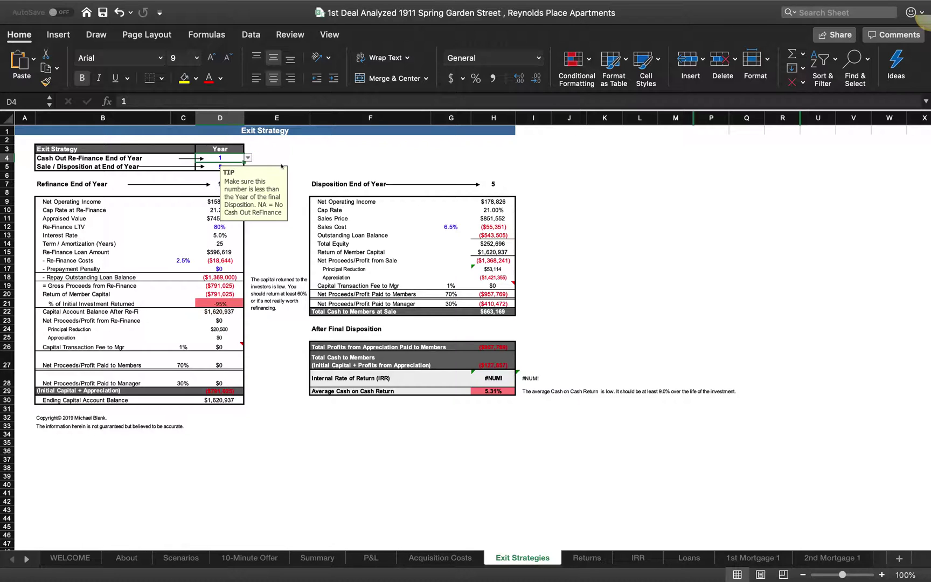
{"action": "left_click", "coordinate": [204, 166]}
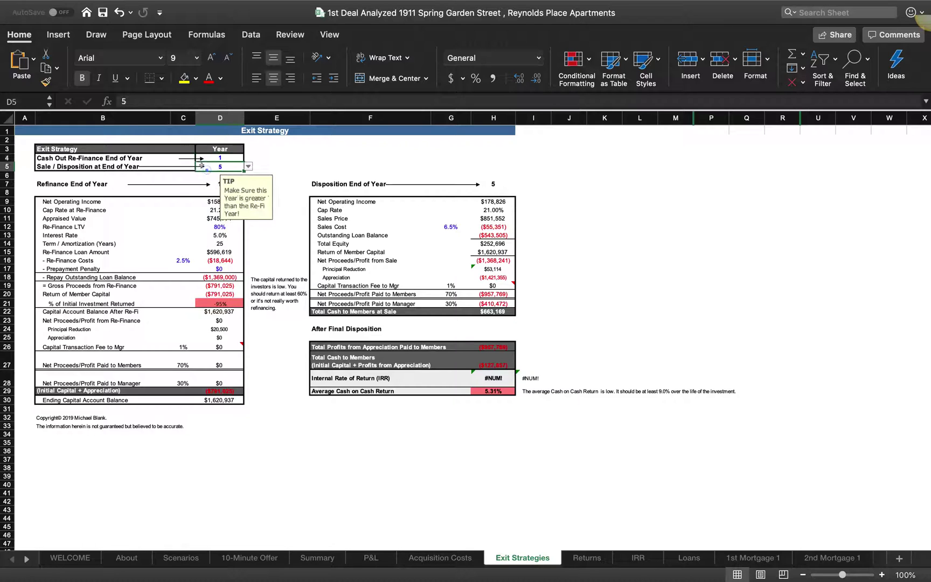
{"action": "left_click", "coordinate": [247, 167]}
{"action": "left_click", "coordinate": [203, 252]}
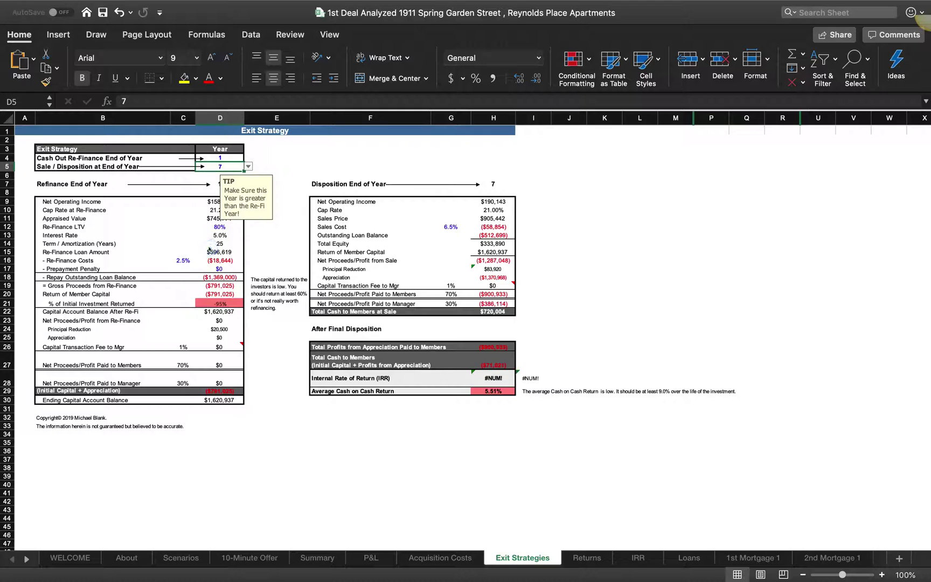
{"action": "left_click", "coordinate": [248, 167]}
{"action": "left_click", "coordinate": [203, 294]}
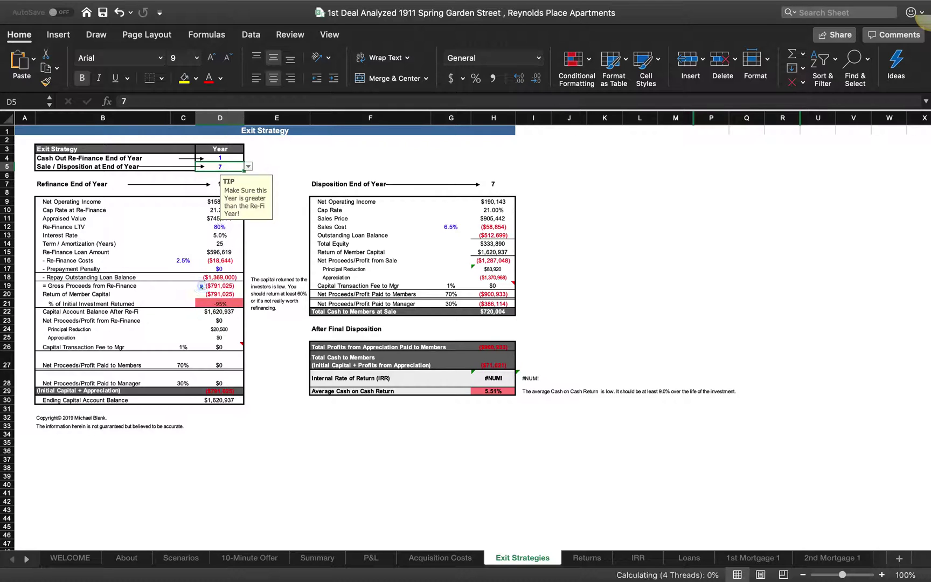
{"action": "left_click", "coordinate": [252, 157]}
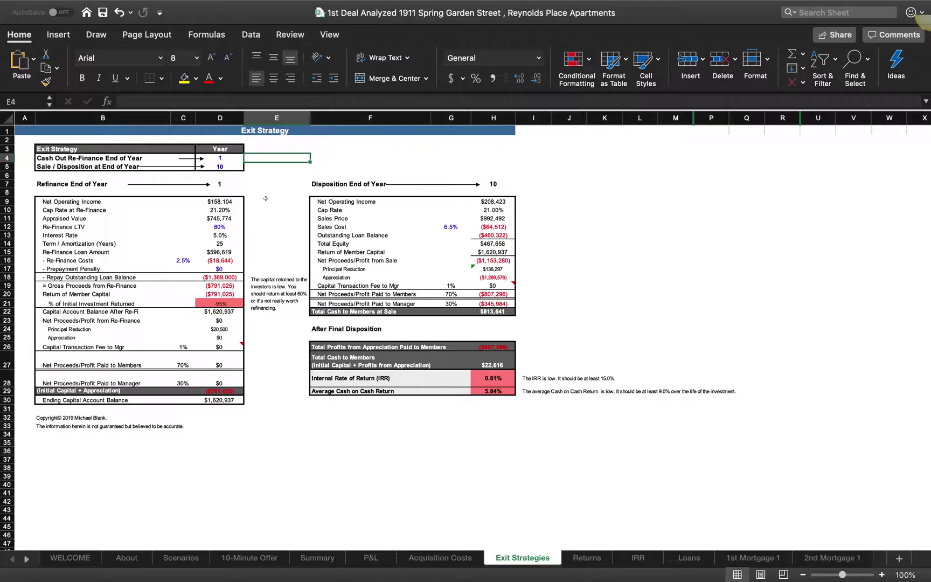
Step: Step the refinance year through 2, 1, 3, 4 and 5, comparing returns
{"action": "left_click", "coordinate": [226, 157]}
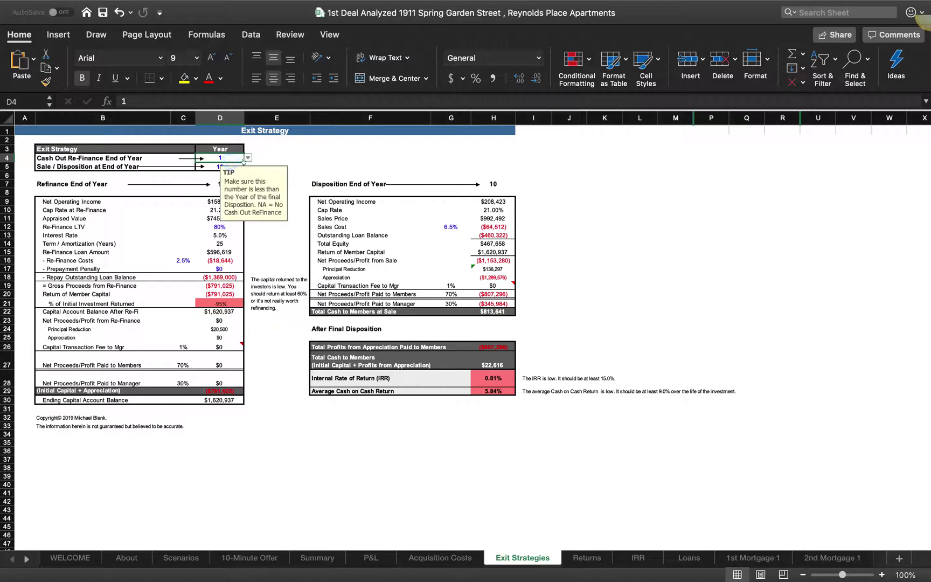
{"action": "left_click", "coordinate": [247, 157]}
{"action": "left_click", "coordinate": [209, 195]}
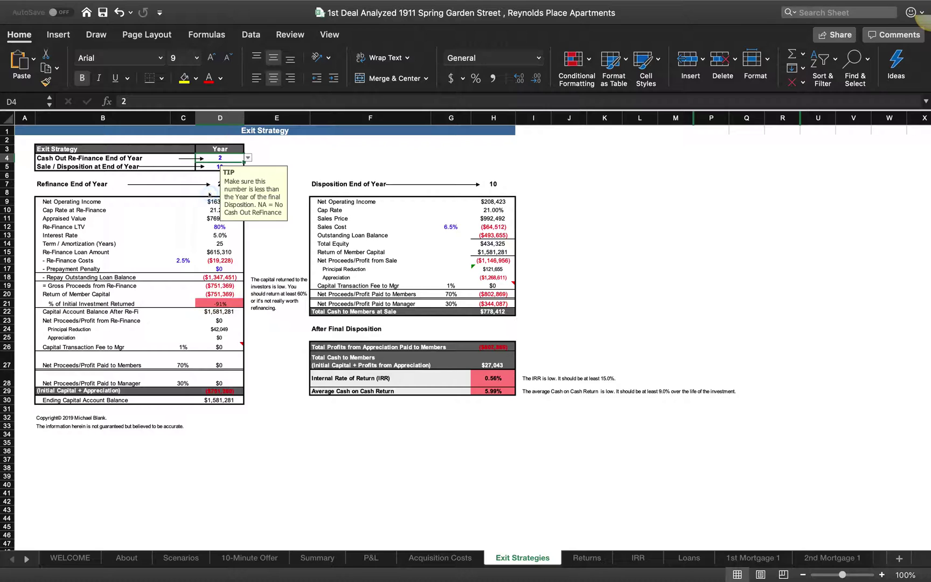
{"action": "left_click", "coordinate": [247, 158]}
{"action": "left_click", "coordinate": [209, 184]}
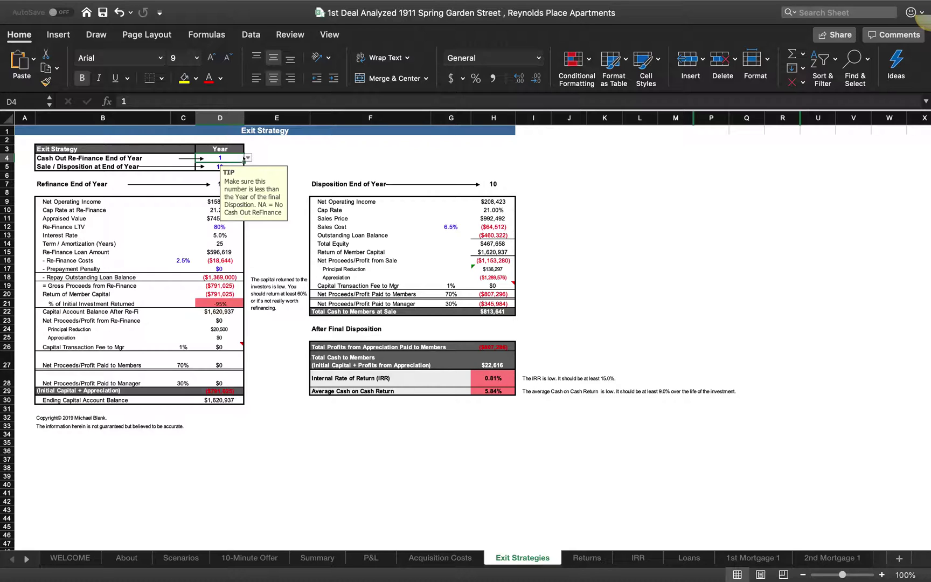
{"action": "left_click", "coordinate": [248, 158]}
{"action": "left_click", "coordinate": [215, 209]}
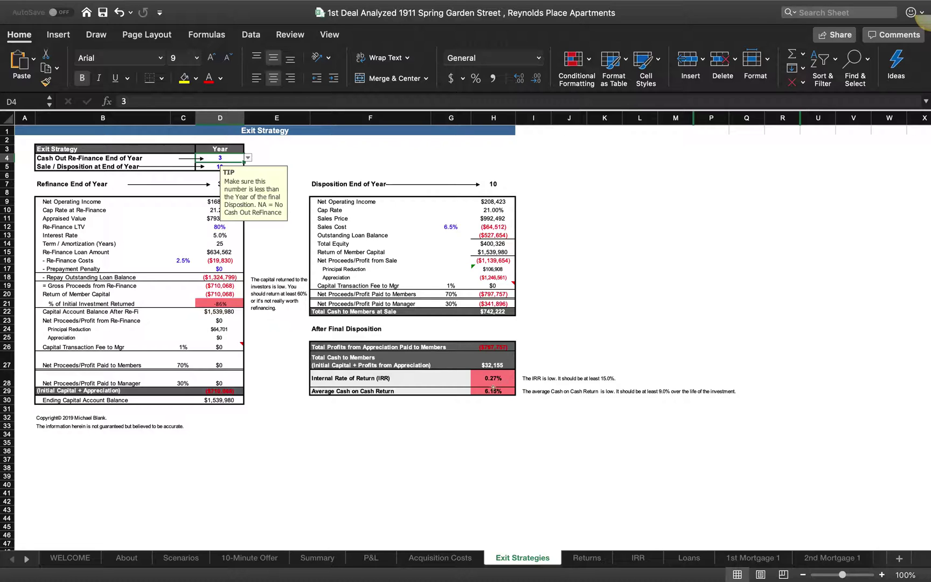
{"action": "left_click", "coordinate": [248, 158]}
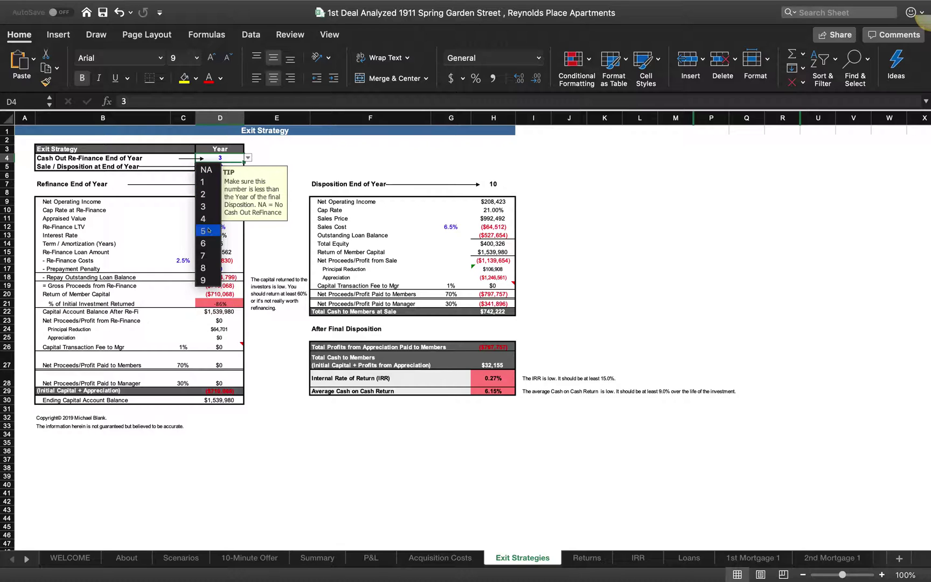
{"action": "left_click", "coordinate": [208, 218]}
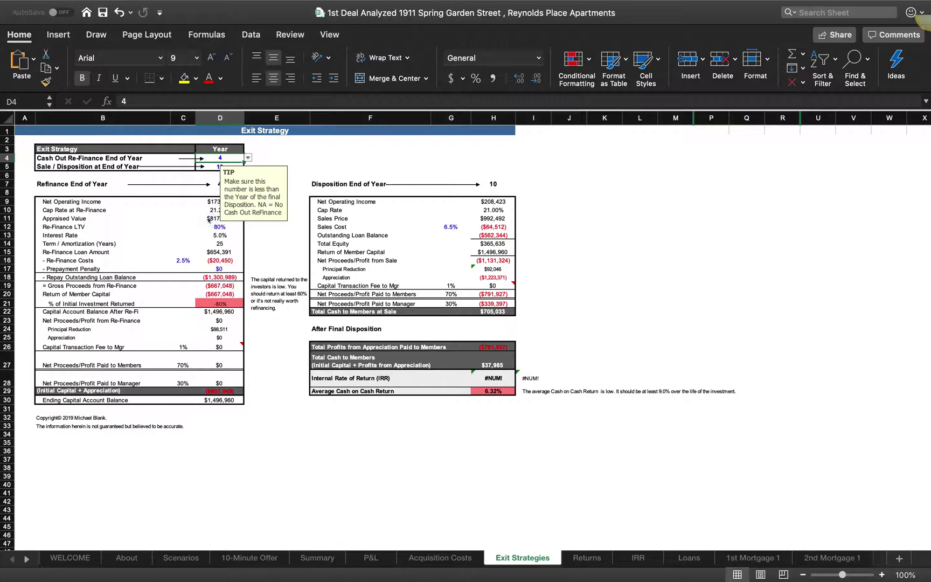
{"action": "left_click", "coordinate": [248, 157]}
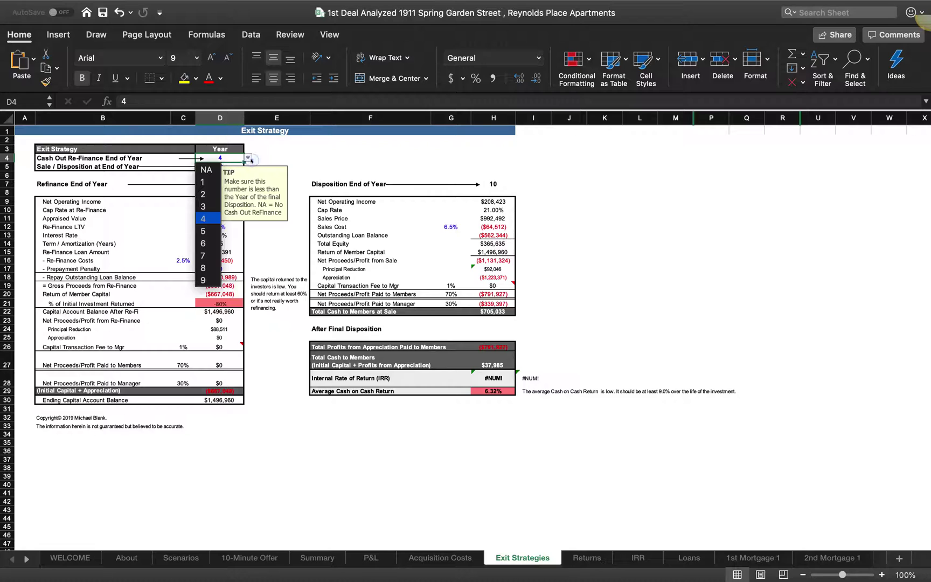
{"action": "left_click", "coordinate": [211, 229]}
Step: Compare refinance years 7, 8 and 9, then settle on year 3
{"action": "left_click", "coordinate": [248, 157]}
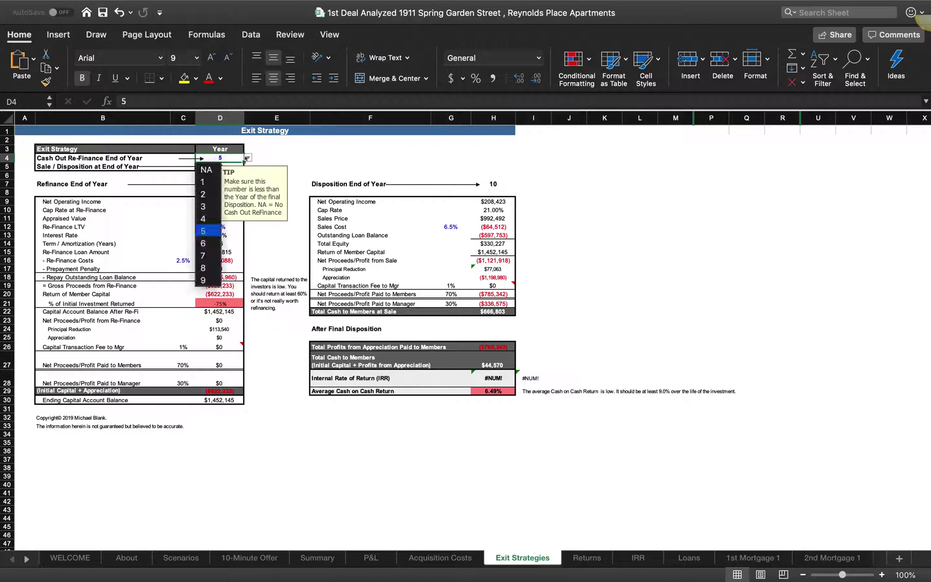
{"action": "left_click", "coordinate": [210, 252]}
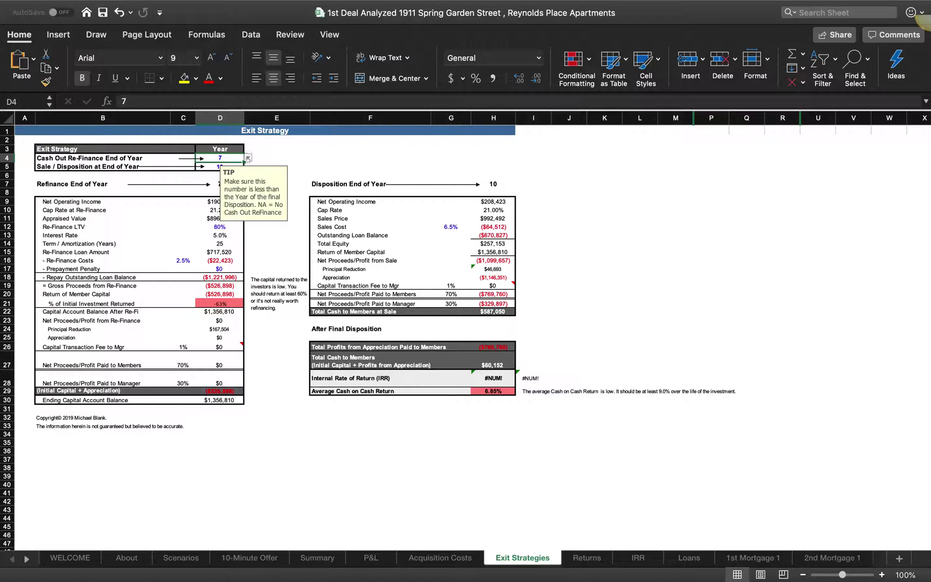
{"action": "left_click", "coordinate": [248, 158]}
{"action": "left_click", "coordinate": [209, 268]}
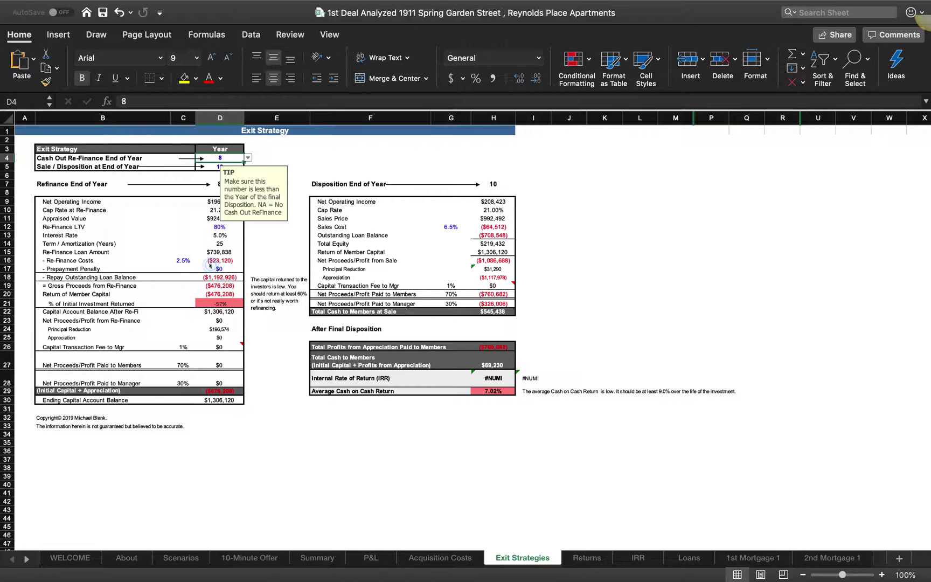
{"action": "left_click", "coordinate": [248, 157]}
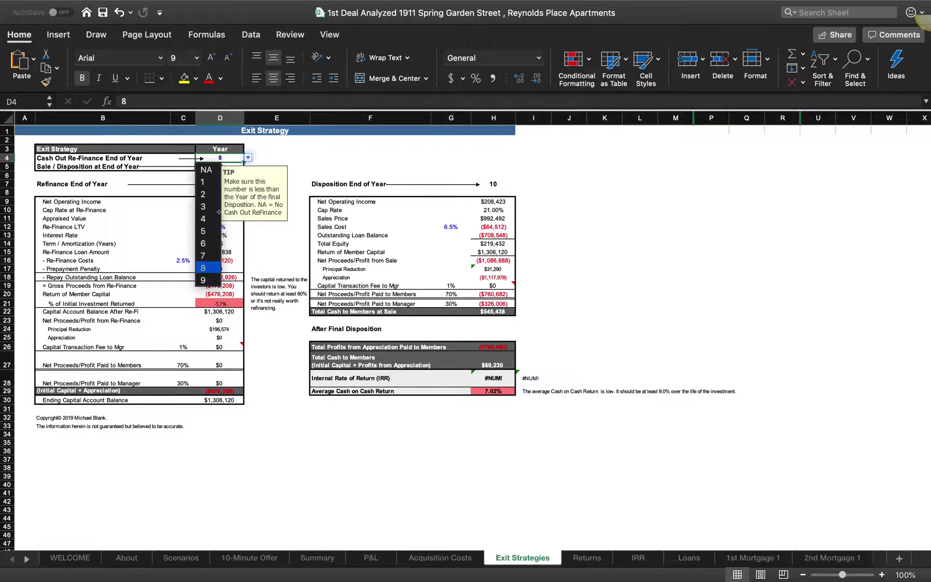
{"action": "left_click", "coordinate": [202, 278]}
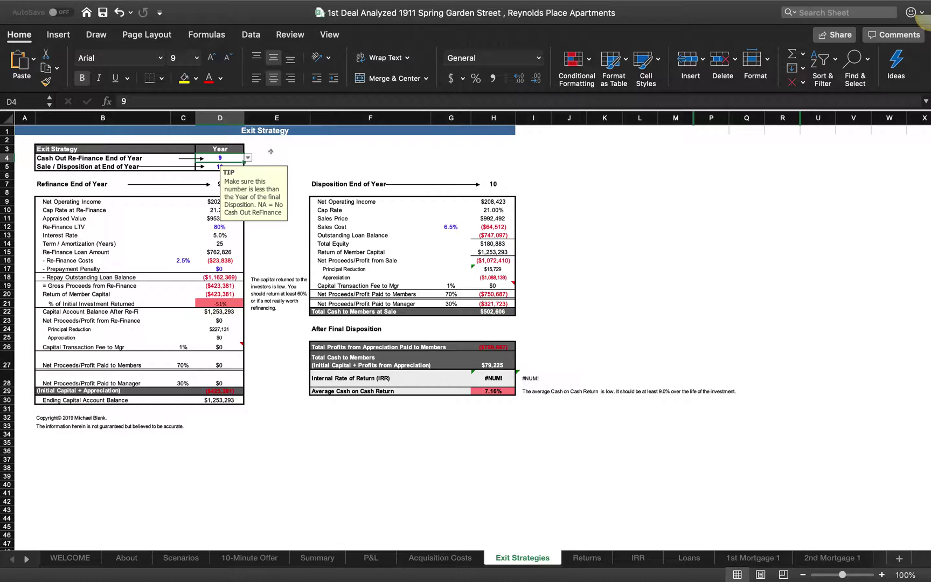
{"action": "left_click", "coordinate": [248, 158]}
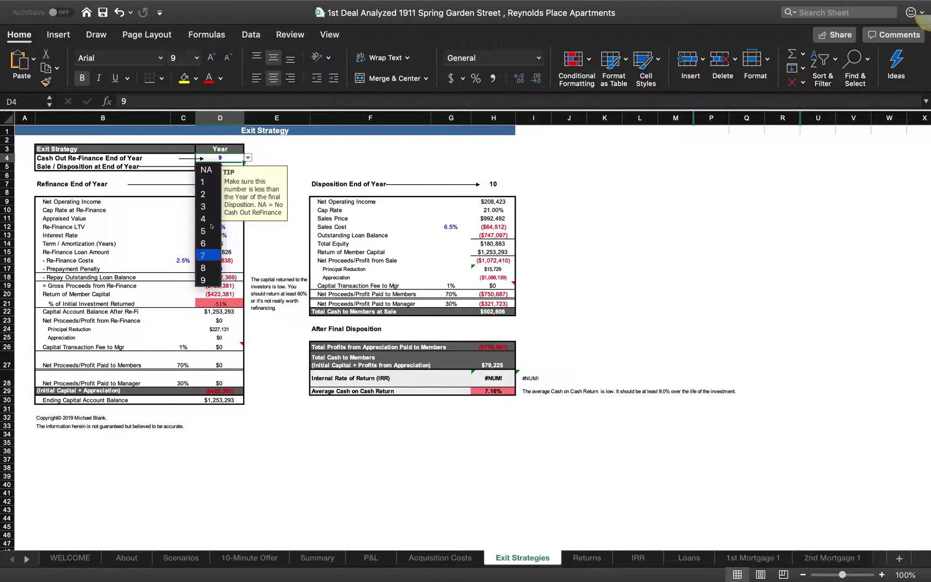
{"action": "left_click", "coordinate": [208, 207]}
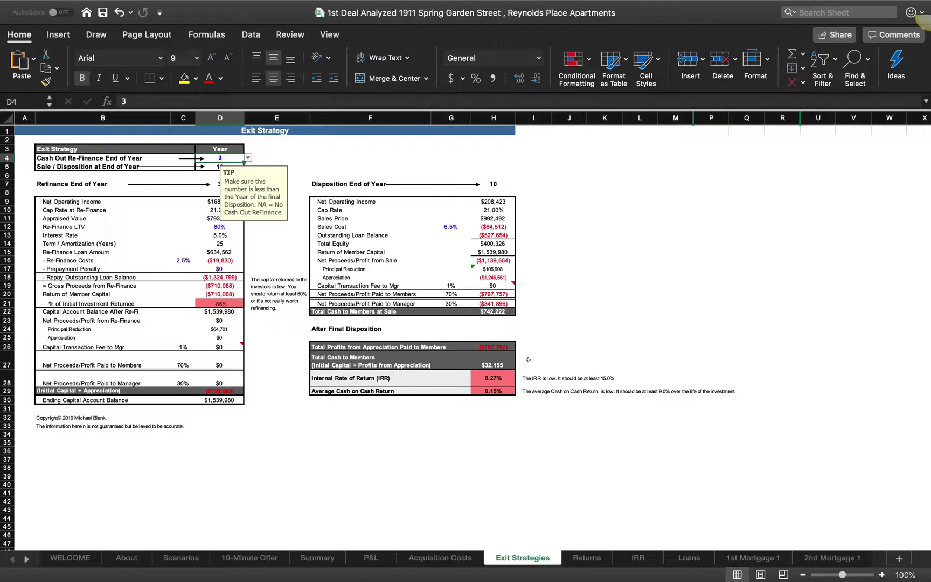
{"action": "left_click", "coordinate": [372, 559]}
Step: Review the Executive Summary, noting the 0.27% average annual return and IRR against the 15.0% target
{"action": "left_click", "coordinate": [318, 558]}
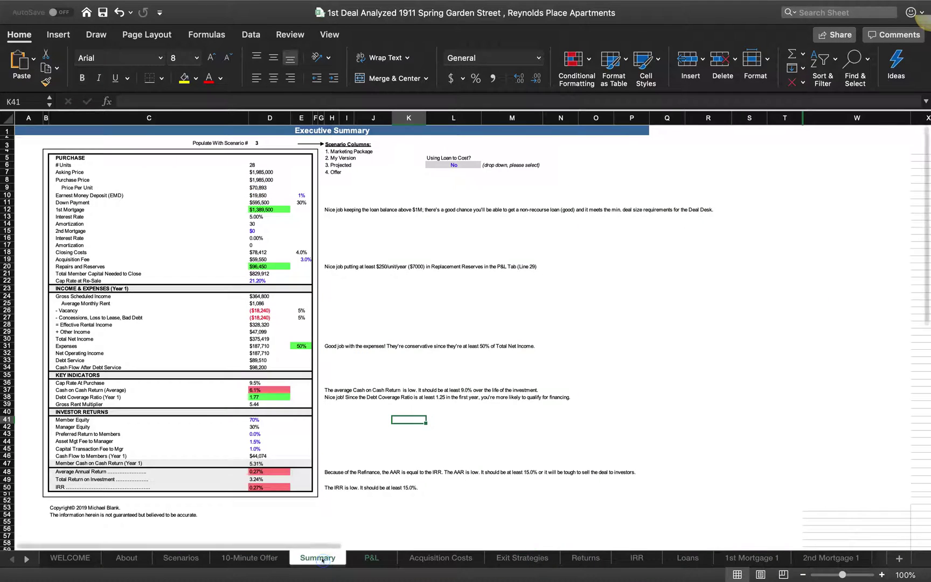
{"action": "scroll", "coordinate": [241, 399], "scroll_direction": "down", "scroll_amount": 1}
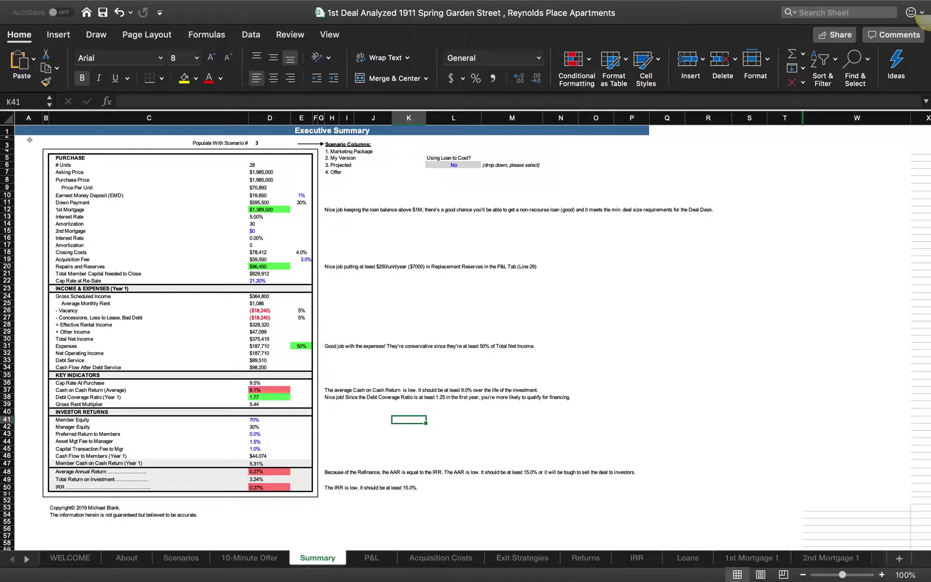
{"action": "scroll", "coordinate": [35, 135], "scroll_direction": "up", "scroll_amount": 2}
{"action": "left_click", "coordinate": [132, 558]}
Step: Glance over the Scenarios sheet, then return to the About sheet's Deal Readiness Dashboard
{"action": "left_click", "coordinate": [181, 556]}
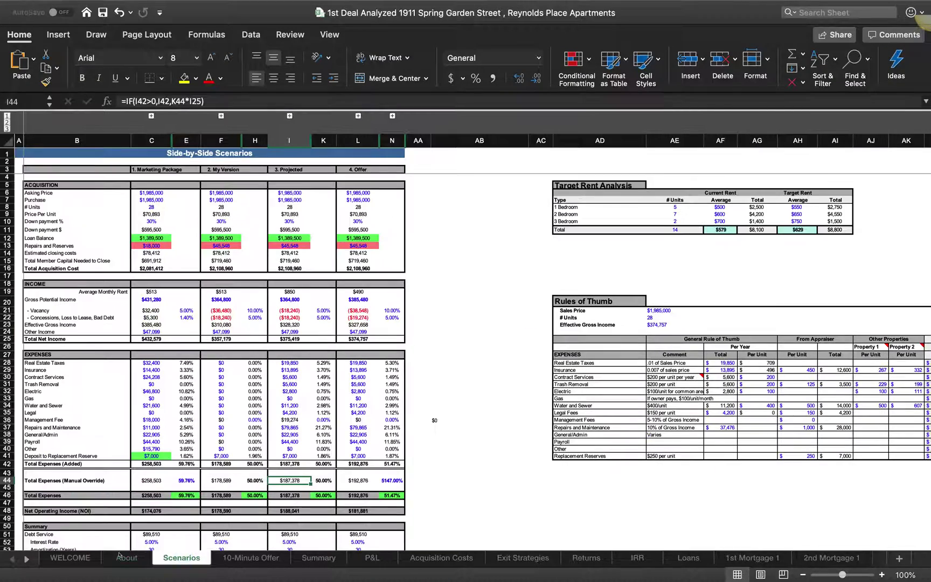
{"action": "scroll", "coordinate": [210, 398], "scroll_direction": "down", "scroll_amount": 5}
{"action": "scroll", "coordinate": [211, 399], "scroll_direction": "up", "scroll_amount": 5}
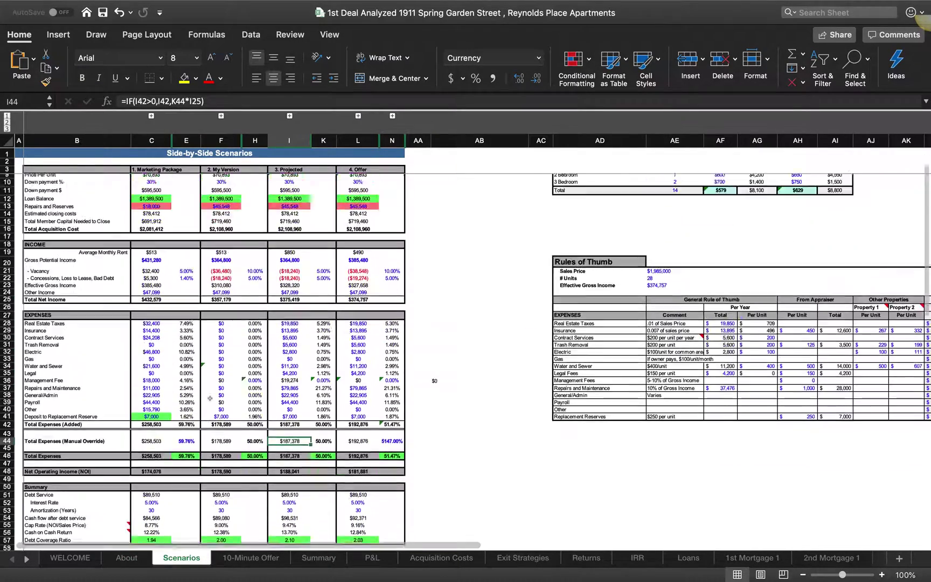
{"action": "left_click", "coordinate": [125, 558]}
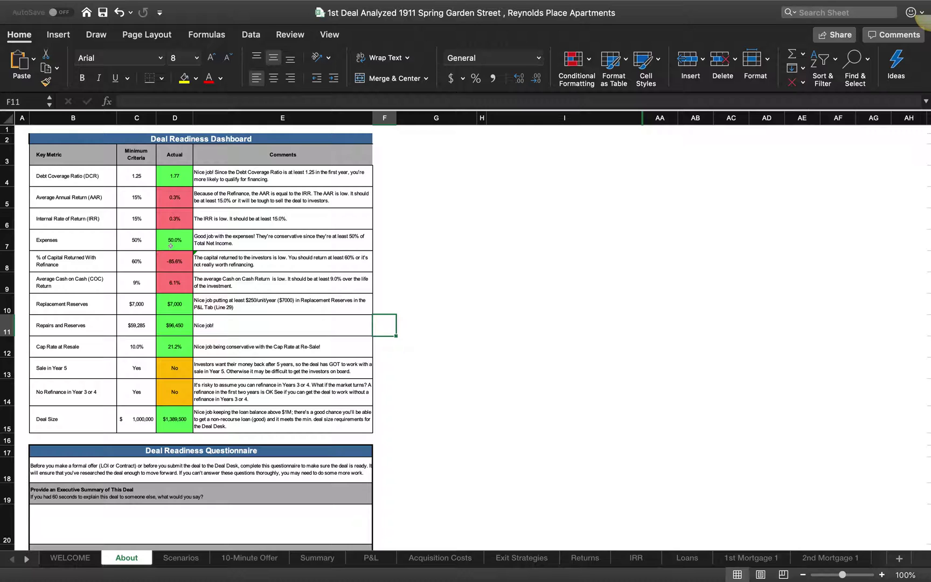
{"action": "left_click", "coordinate": [176, 559]}
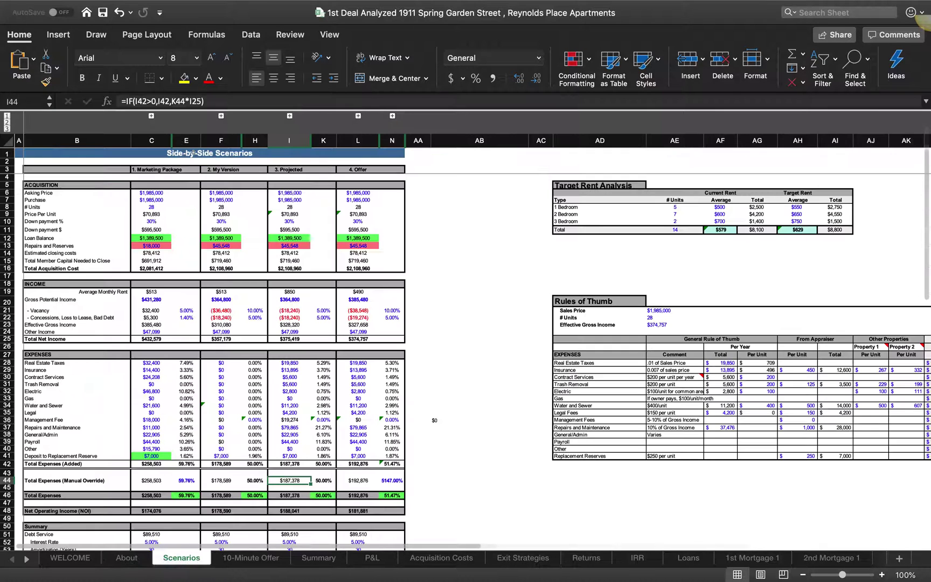
{"action": "left_click", "coordinate": [125, 558]}
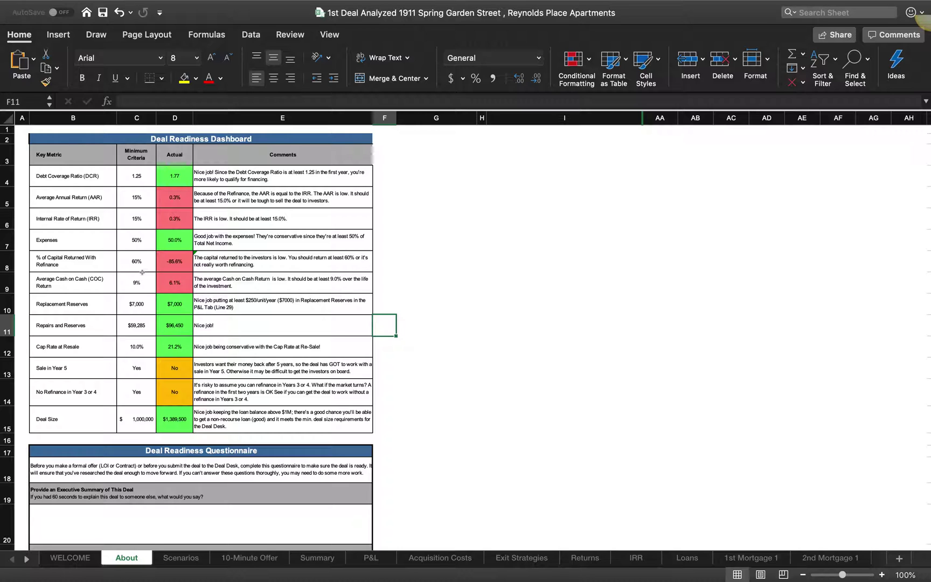
{"action": "scroll", "coordinate": [135, 272], "scroll_direction": "down", "scroll_amount": 3}
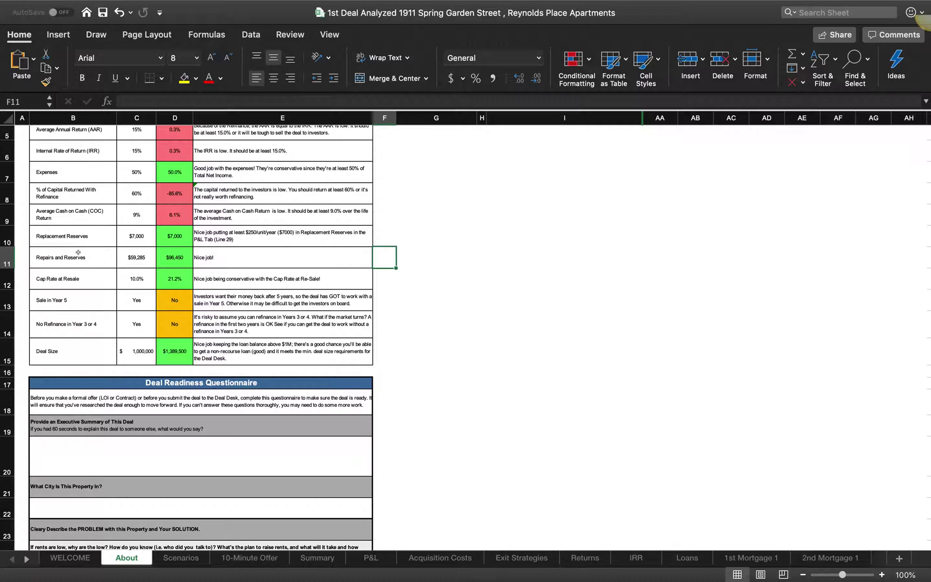
Step: Scroll through the Deal Readiness Dashboard on the About sheet
{"action": "scroll", "coordinate": [178, 257], "scroll_direction": "up", "scroll_amount": 1}
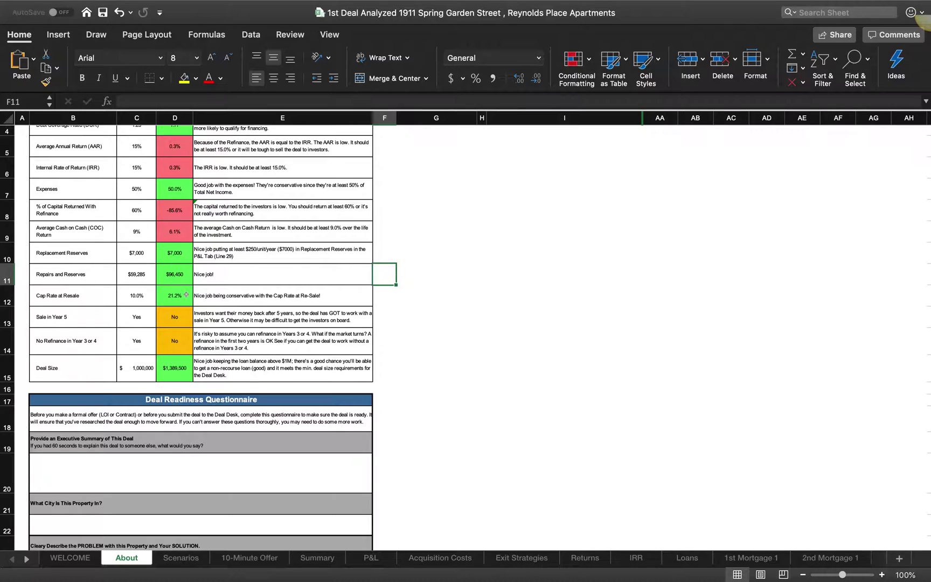
{"action": "scroll", "coordinate": [186, 294], "scroll_direction": "down", "scroll_amount": 2}
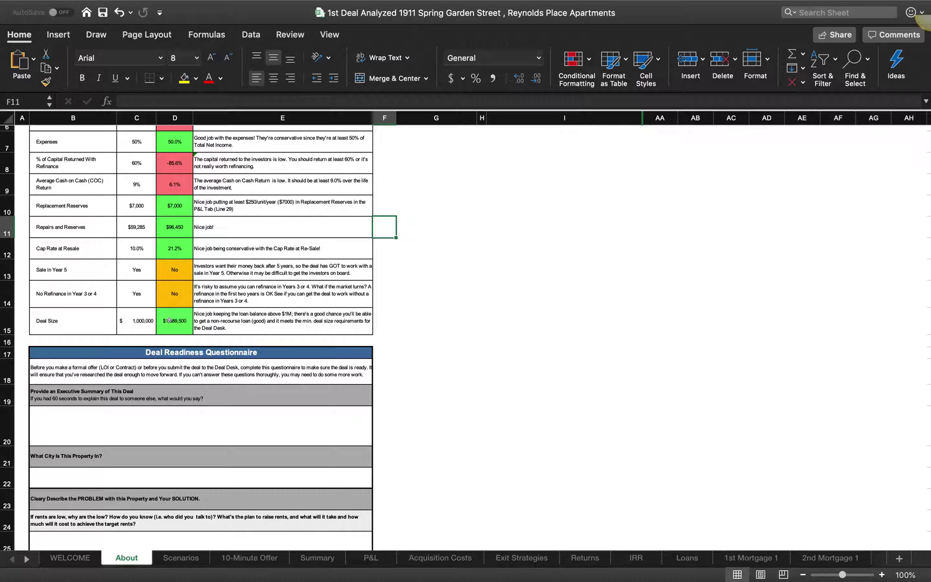
{"action": "scroll", "coordinate": [170, 320], "scroll_direction": "down", "scroll_amount": 5}
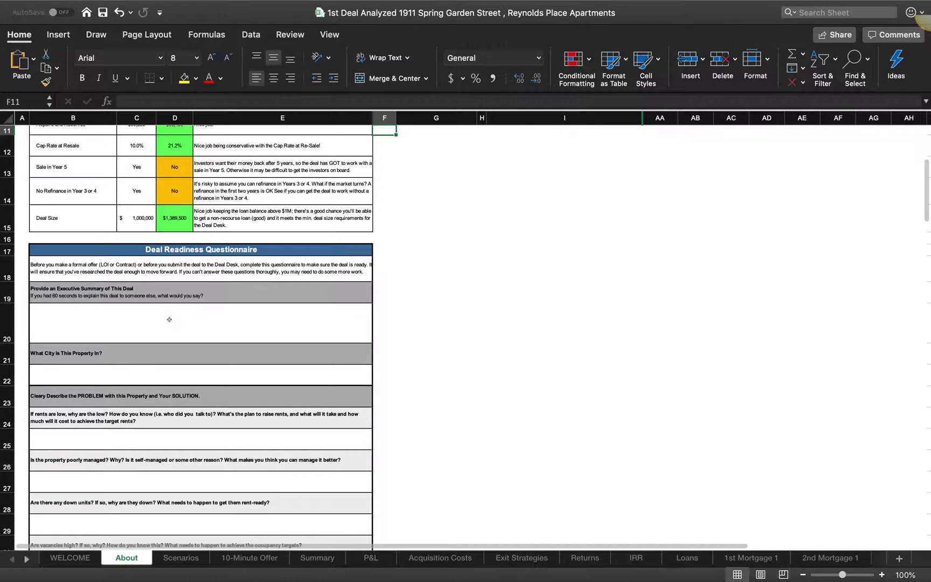
{"action": "scroll", "coordinate": [170, 320], "scroll_direction": "up", "scroll_amount": 10}
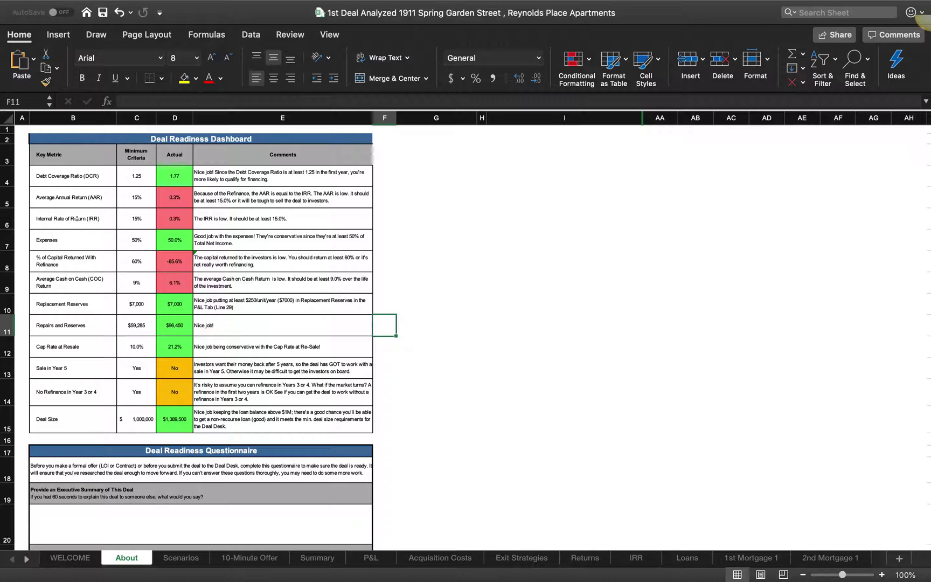
Step: Go to the Scenarios sheet, then switch via Mission Control to the Chrome appraisal PDF
{"action": "left_click", "coordinate": [181, 555]}
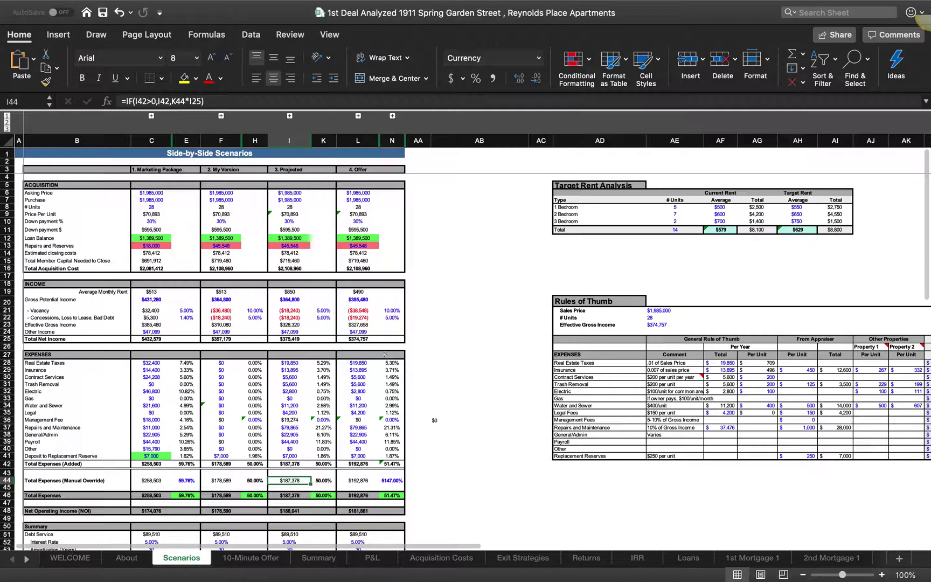
{"action": "key", "text": "ctrl+Up"}
{"action": "left_click", "coordinate": [593, 21]}
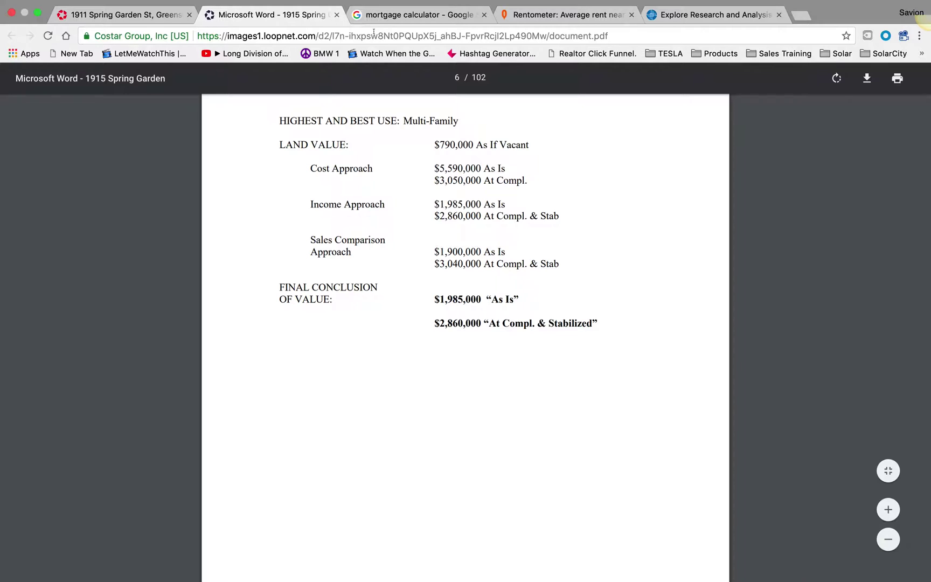
Step: Scroll through the LoopNet listing's investment summary and offering terms
{"action": "left_click", "coordinate": [161, 19]}
{"action": "scroll", "coordinate": [498, 336], "scroll_direction": "up", "scroll_amount": 5}
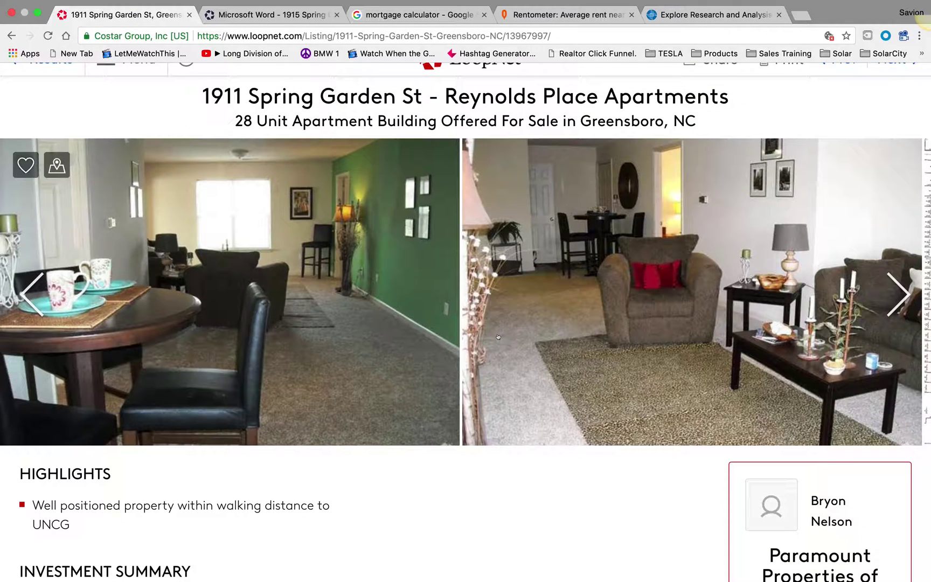
{"action": "scroll", "coordinate": [497, 336], "scroll_direction": "down", "scroll_amount": 1}
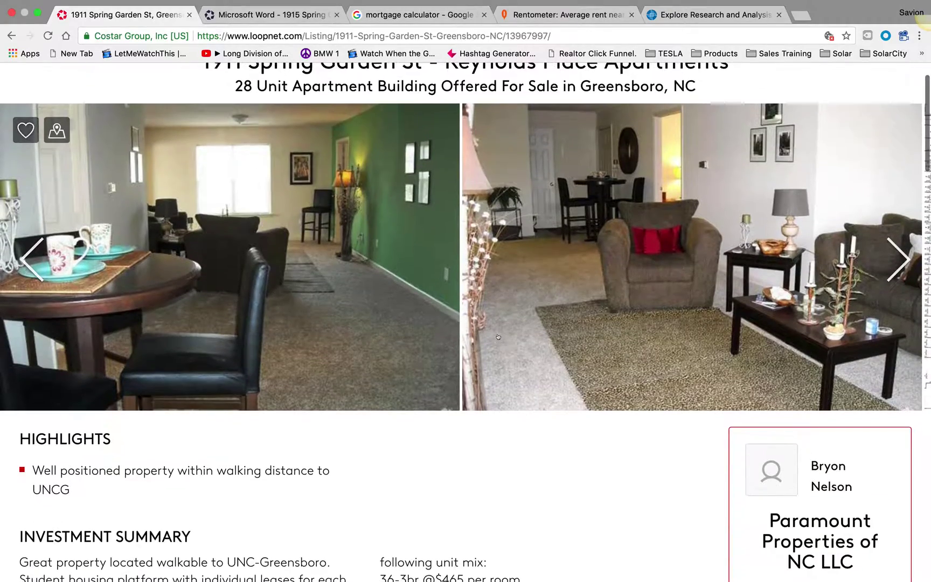
{"action": "scroll", "coordinate": [499, 337], "scroll_direction": "down", "scroll_amount": 4}
{"action": "scroll", "coordinate": [500, 337], "scroll_direction": "down", "scroll_amount": 6}
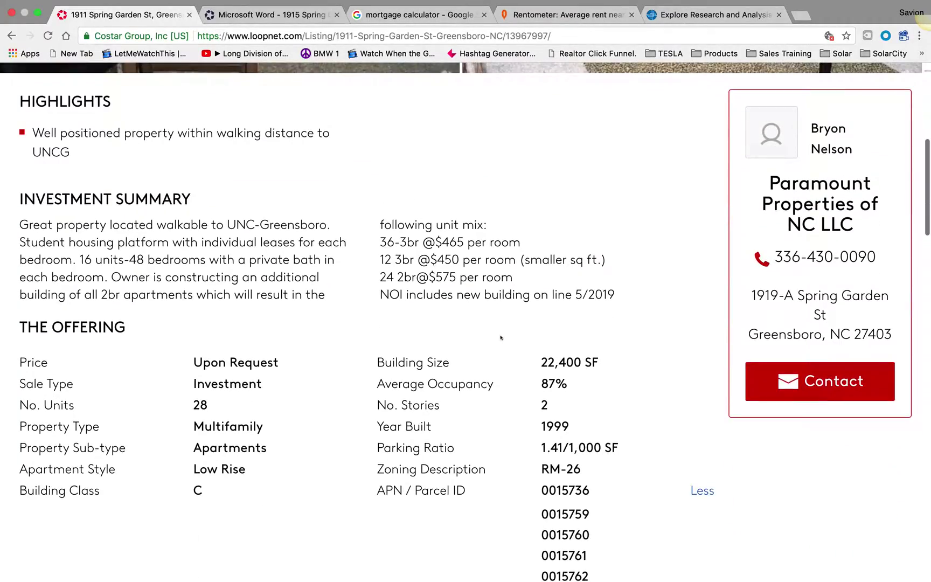
Step: Return through Mission Control to the Excel deal workbook's Scenarios sheet
{"action": "scroll", "coordinate": [501, 337], "scroll_direction": "up", "scroll_amount": 10}
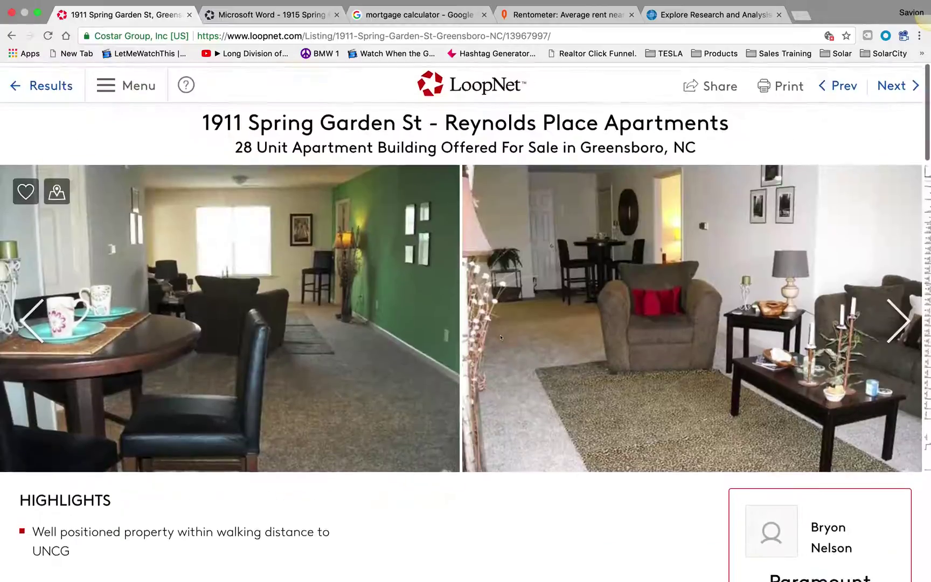
{"action": "key", "text": "ctrl+Up"}
{"action": "left_click", "coordinate": [184, 62]}
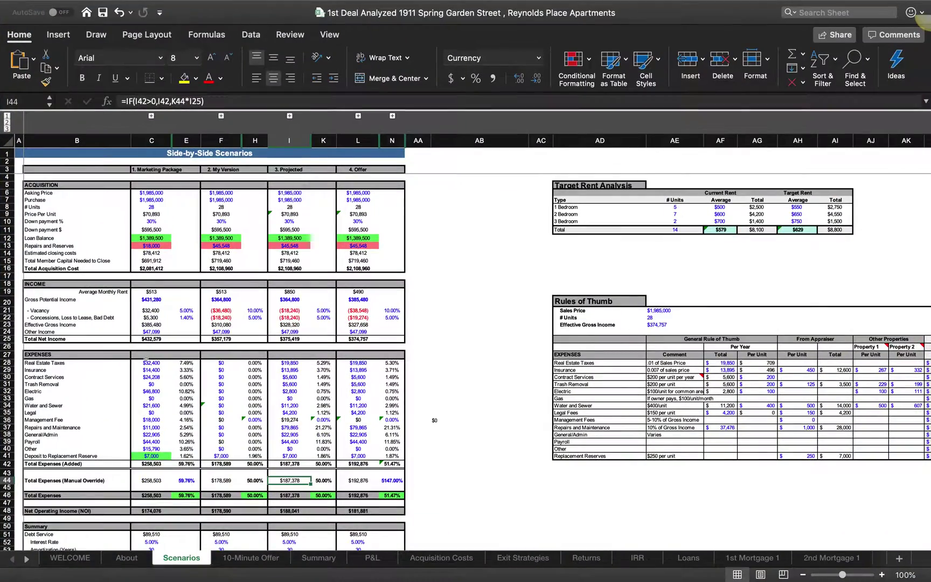
Step: Briefly scroll the Scenarios sheet, then bring up Mission Control's overview of open spaces
{"action": "scroll", "coordinate": [142, 491], "scroll_direction": "down", "scroll_amount": 5}
{"action": "scroll", "coordinate": [141, 491], "scroll_direction": "up", "scroll_amount": 5}
{"action": "scroll", "coordinate": [161, 382], "scroll_direction": "down", "scroll_amount": 3}
{"action": "scroll", "coordinate": [154, 384], "scroll_direction": "up", "scroll_amount": 3}
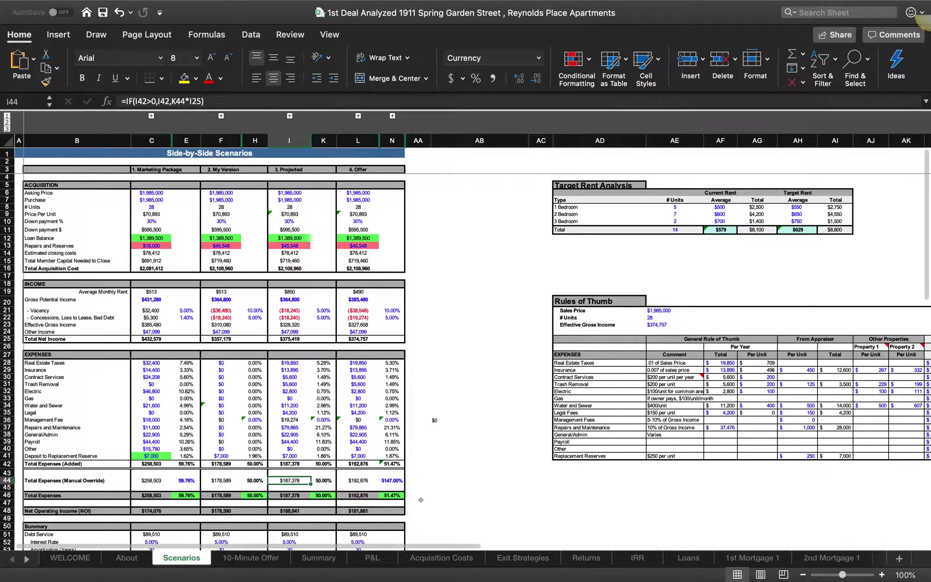
{"action": "key", "text": "ctrl+Up"}
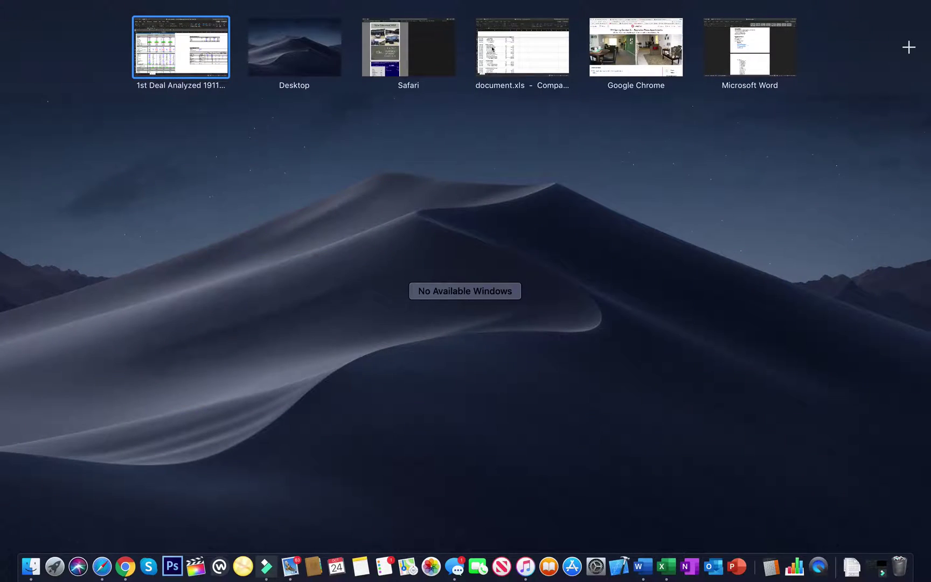
Step: In Chrome, open the Rentometer tab and dismiss its free-trial popup
{"action": "left_click", "coordinate": [636, 47]}
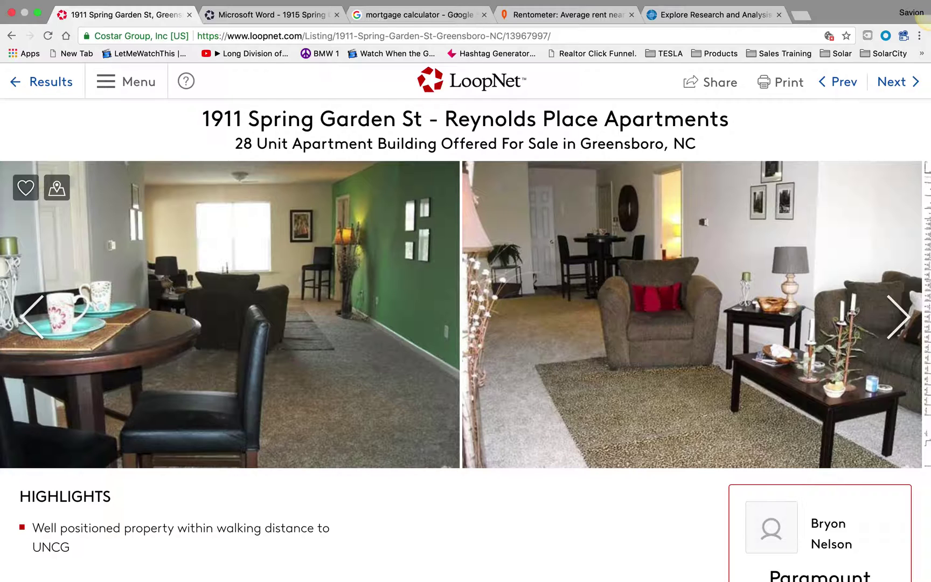
{"action": "left_click", "coordinate": [560, 14]}
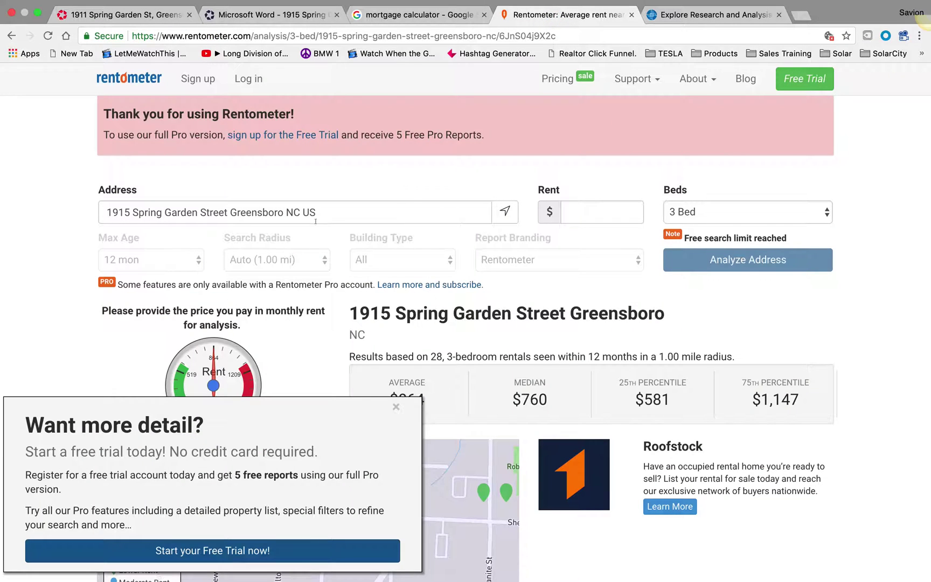
{"action": "left_click", "coordinate": [396, 407]}
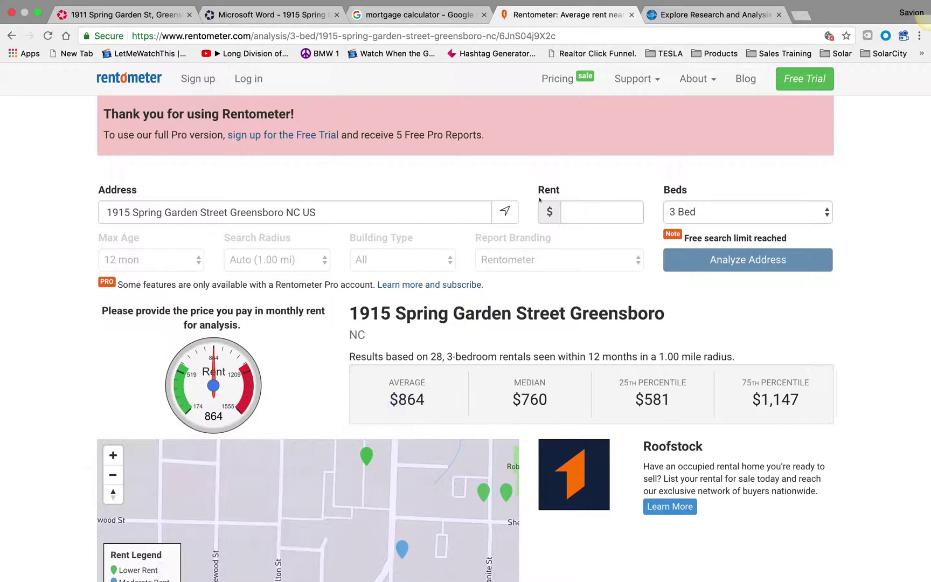
Step: Switch to the Milken Institute research tab, then show the spaces overview again
{"action": "left_click", "coordinate": [714, 15]}
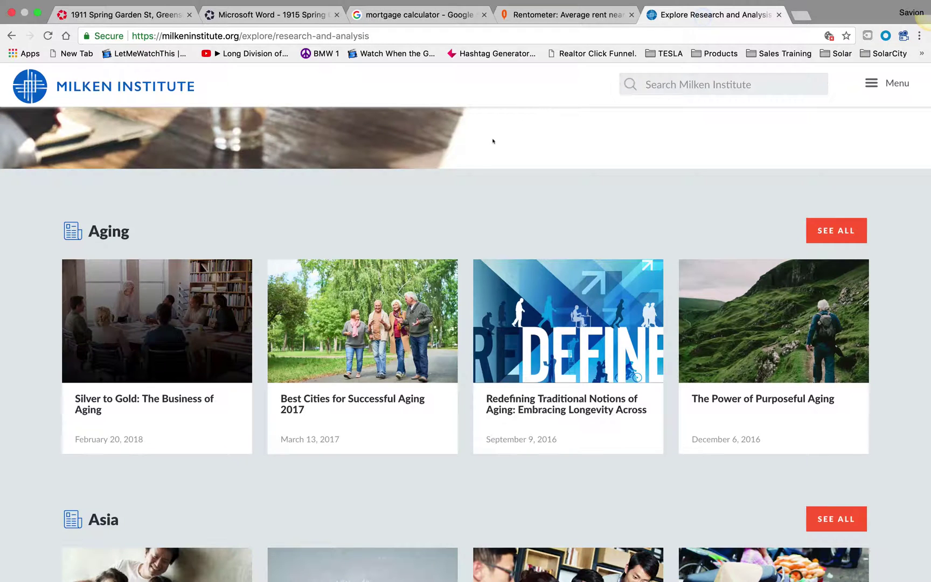
{"action": "scroll", "coordinate": [464, 210], "scroll_direction": "up", "scroll_amount": 15}
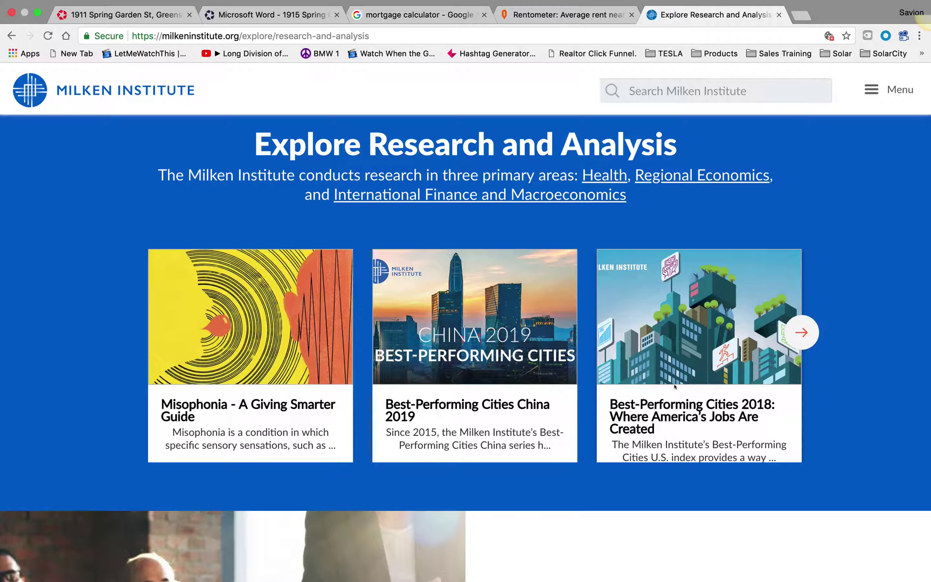
{"action": "key", "text": "ctrl+Up"}
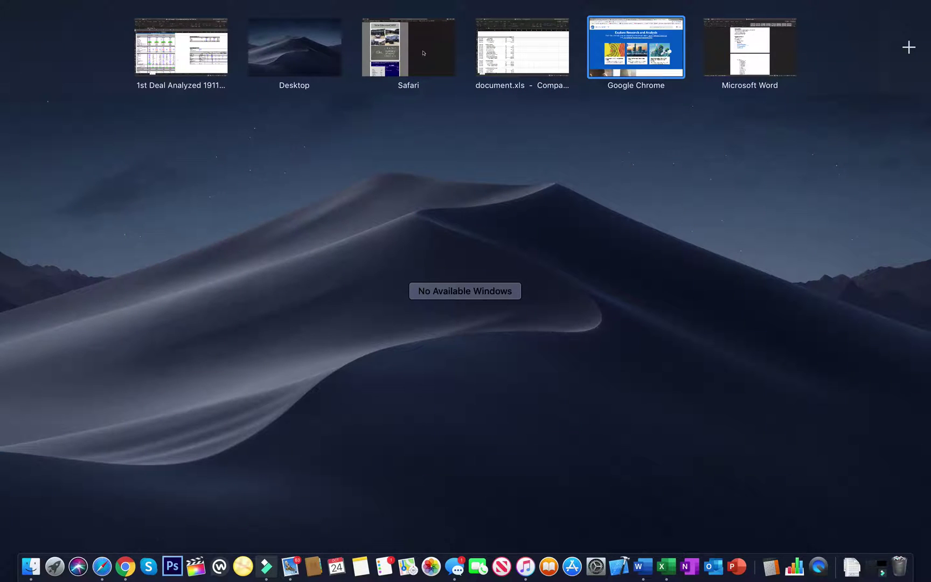
{"action": "left_click", "coordinate": [432, 56]}
{"action": "left_click", "coordinate": [672, 33]}
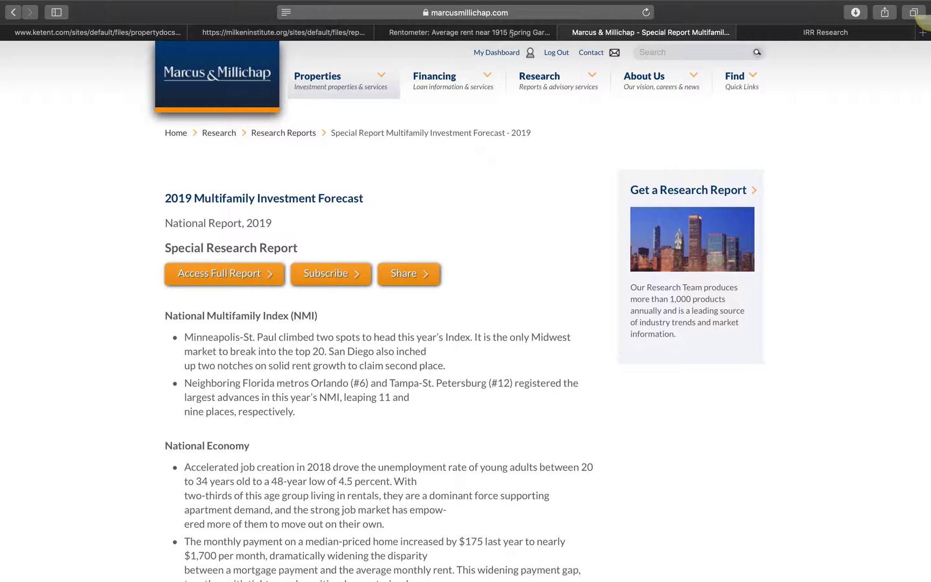
{"action": "left_click", "coordinate": [298, 33]}
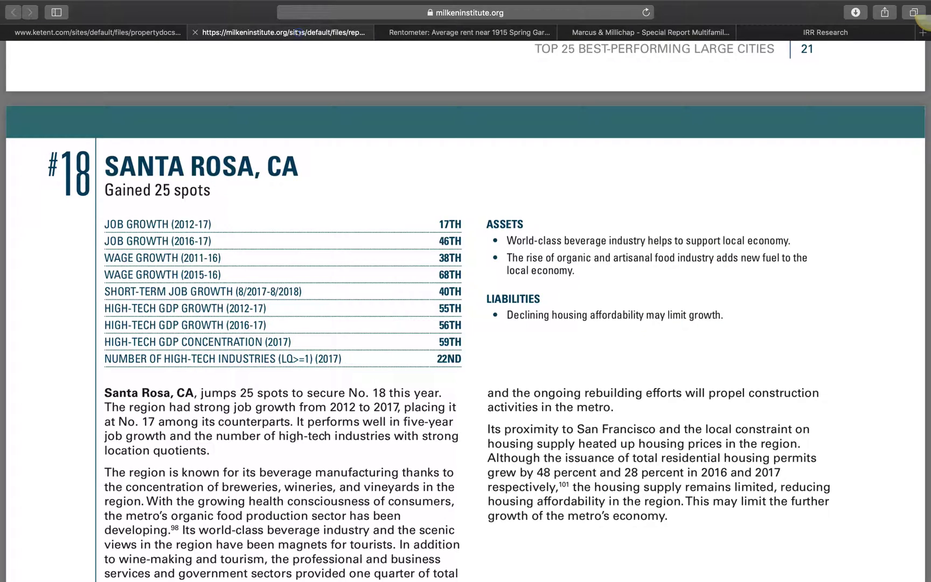
{"action": "left_click", "coordinate": [104, 33]}
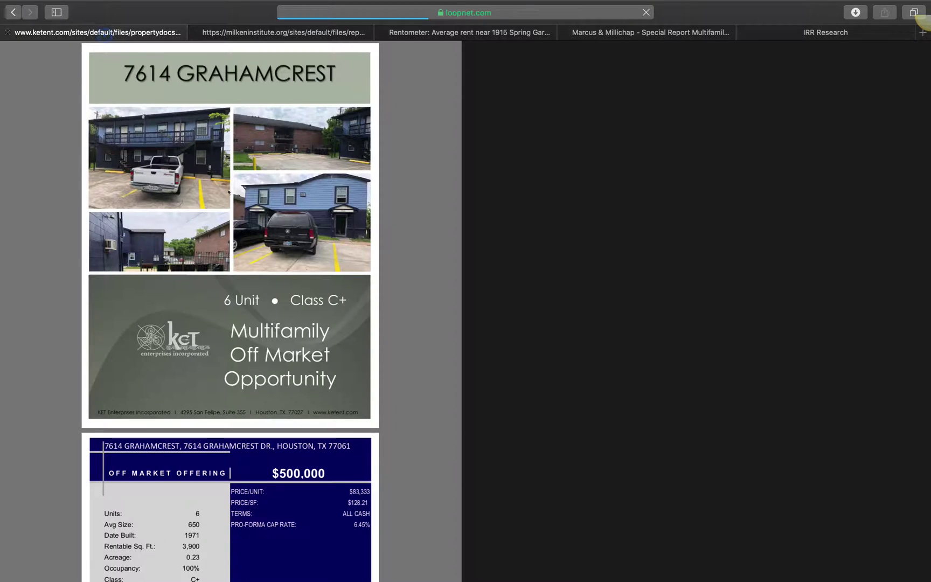
{"action": "key", "text": "ctrl+Up"}
{"action": "left_click", "coordinate": [181, 50]}
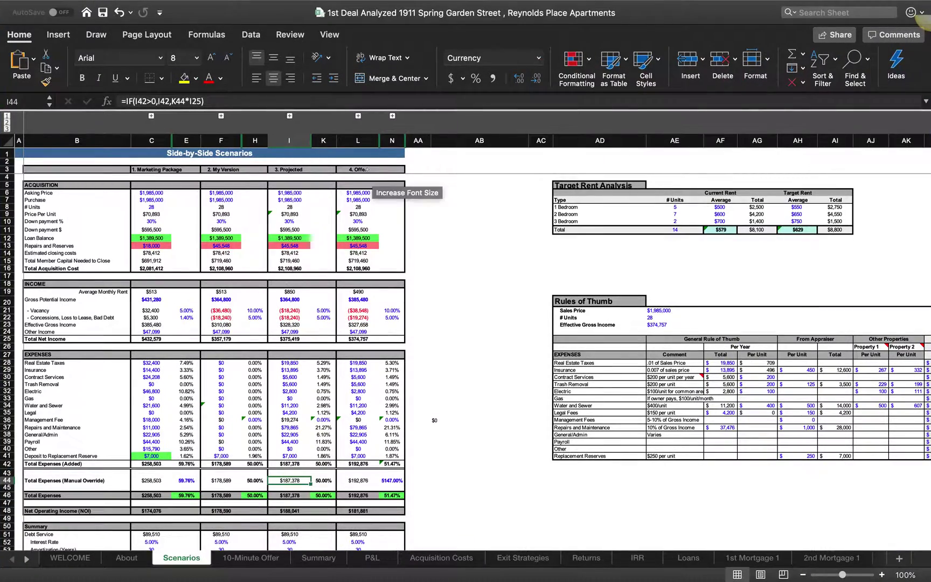
{"action": "key", "text": "ctrl+Up"}
{"action": "left_click", "coordinate": [201, 48]}
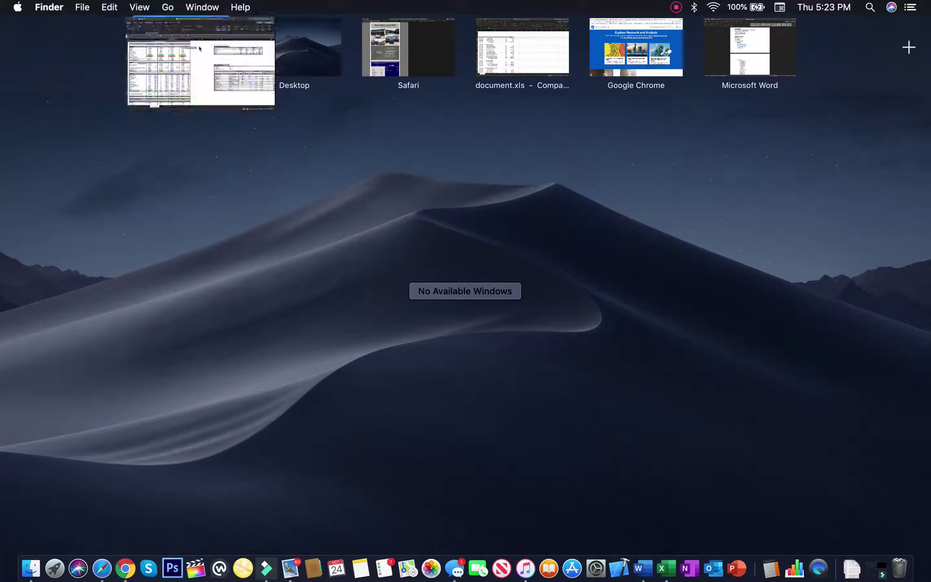
{"action": "scroll", "coordinate": [273, 333], "scroll_direction": "down", "scroll_amount": 10}
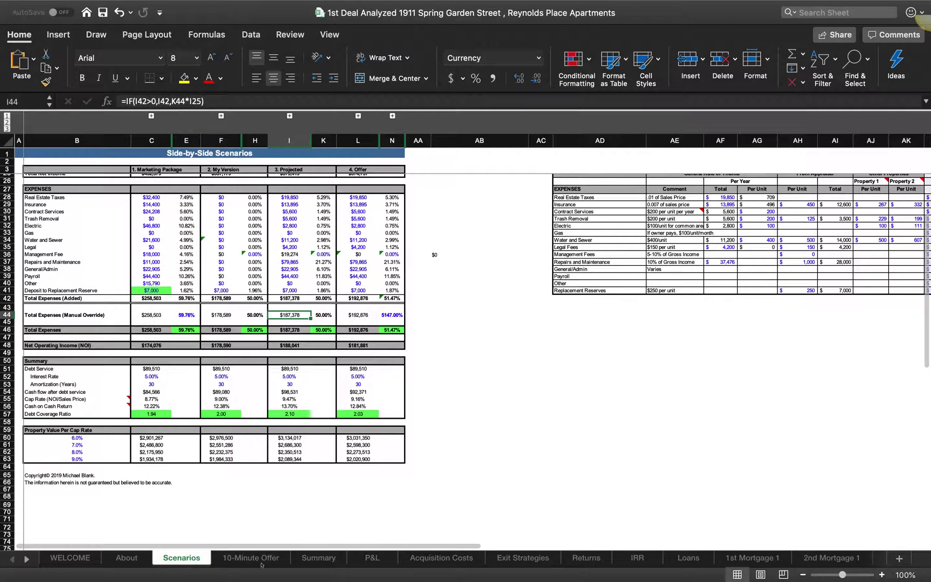
{"action": "left_click", "coordinate": [127, 558]}
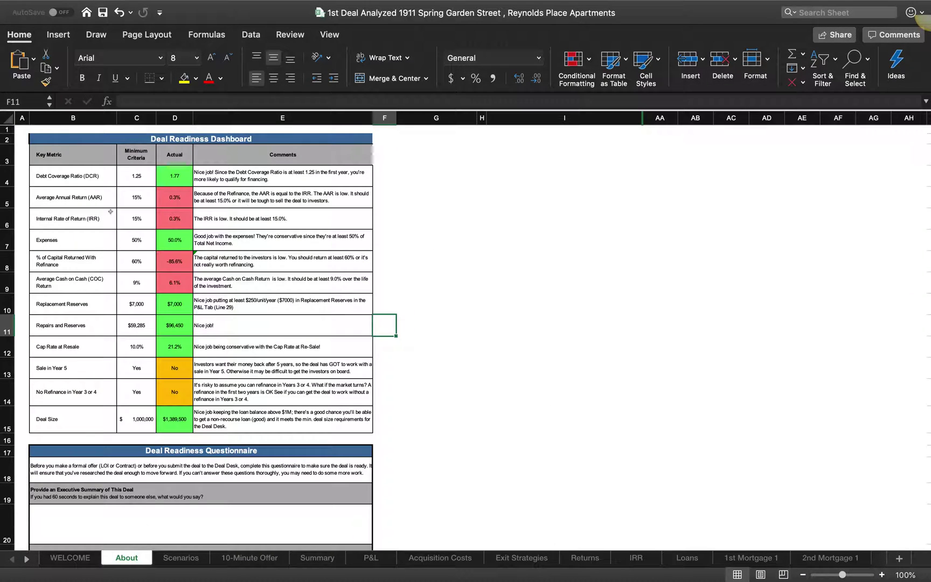
{"action": "left_click", "coordinate": [183, 557]}
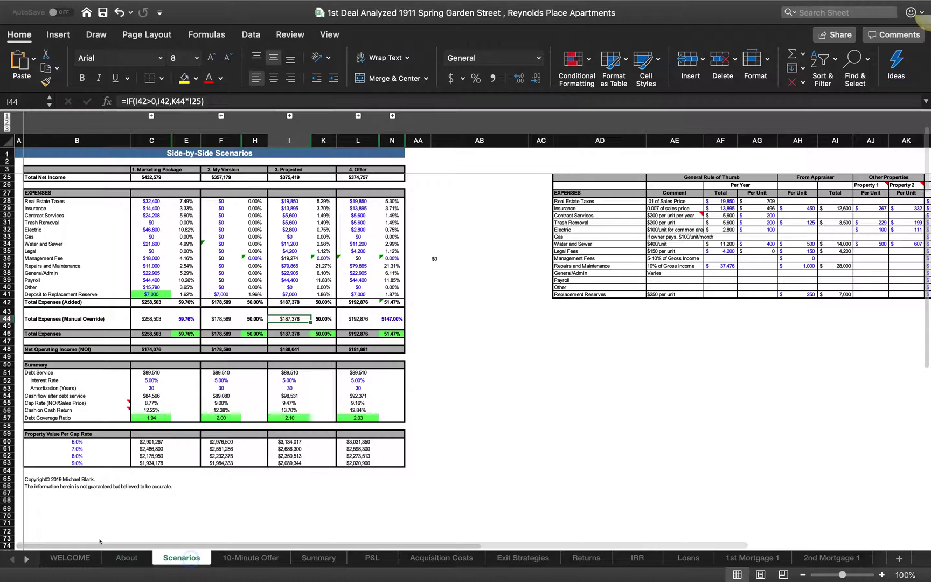
{"action": "left_click", "coordinate": [120, 557]}
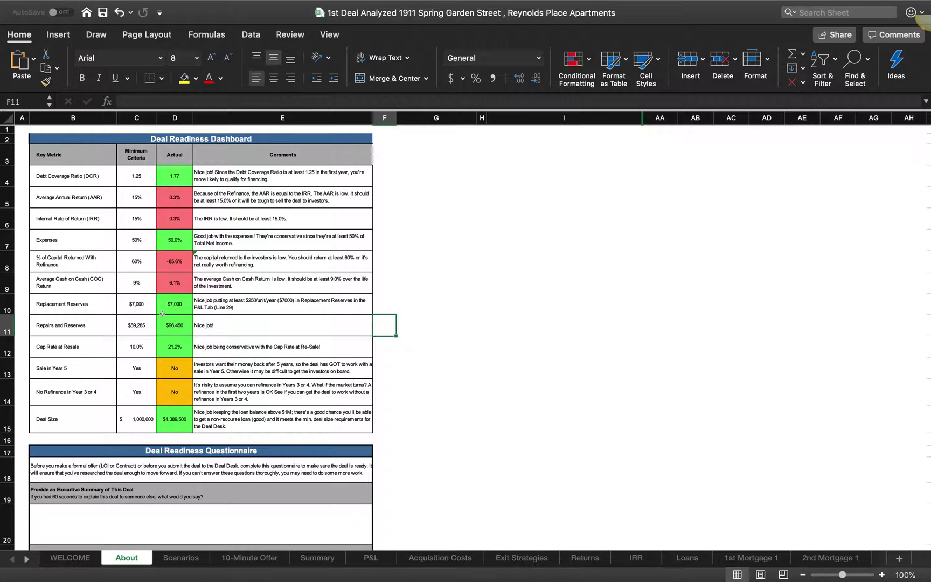
{"action": "scroll", "coordinate": [162, 314], "scroll_direction": "down", "scroll_amount": 5}
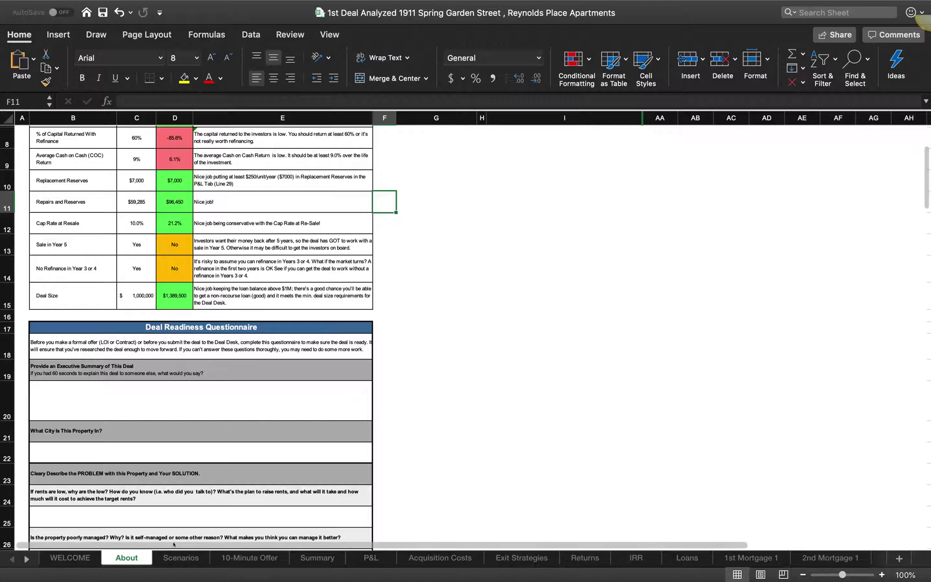
{"action": "left_click", "coordinate": [176, 556]}
{"action": "key", "text": "ctrl+Up"}
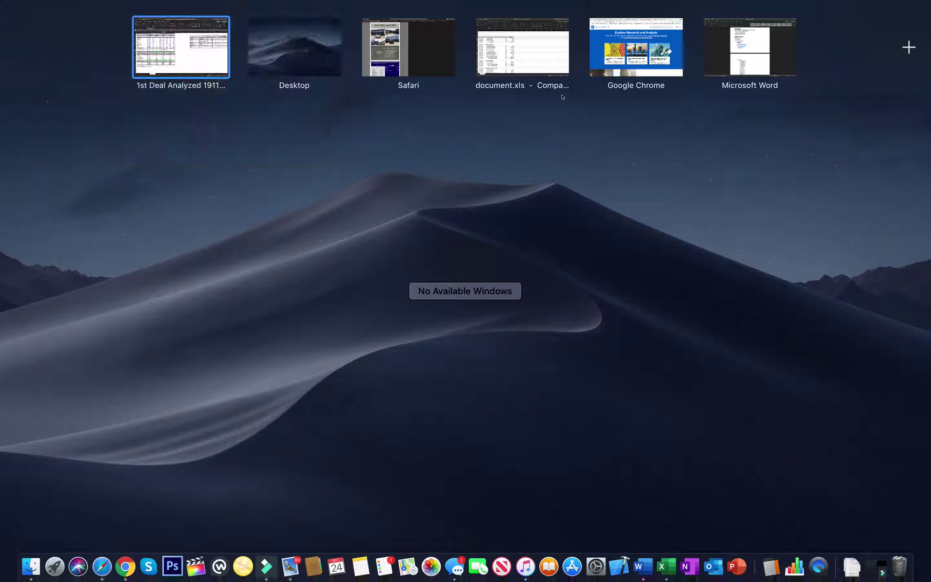
{"action": "left_click", "coordinate": [722, 54]}
{"action": "scroll", "coordinate": [356, 223], "scroll_direction": "up", "scroll_amount": 3}
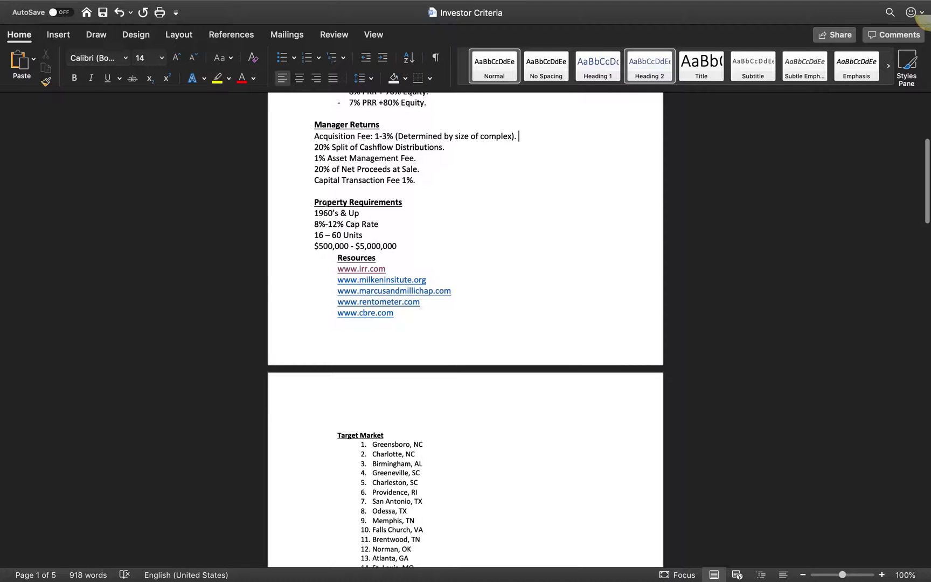
{"action": "scroll", "coordinate": [337, 199], "scroll_direction": "down", "scroll_amount": 5}
{"action": "key", "text": "ctrl+Up"}
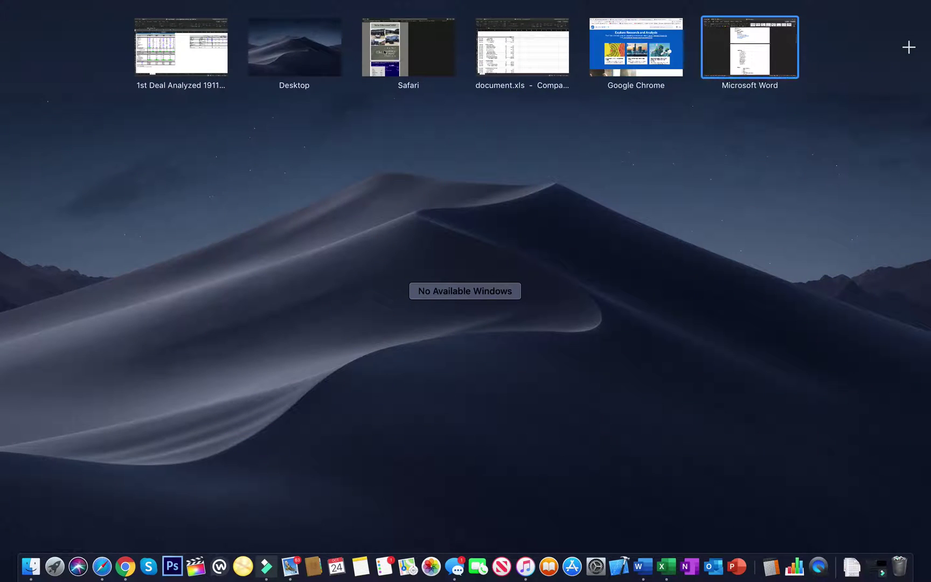
{"action": "left_click", "coordinate": [411, 52]}
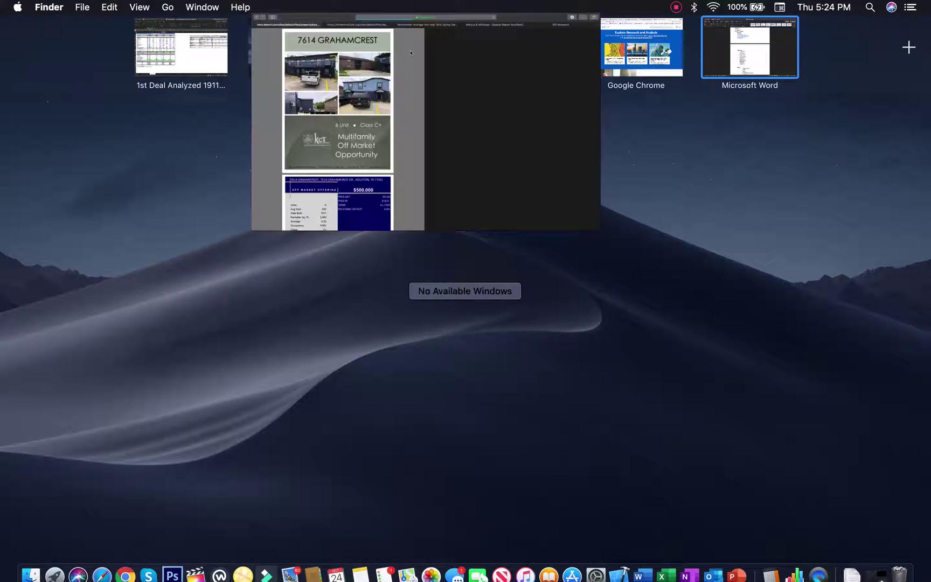
{"action": "key", "text": "ctrl+Up"}
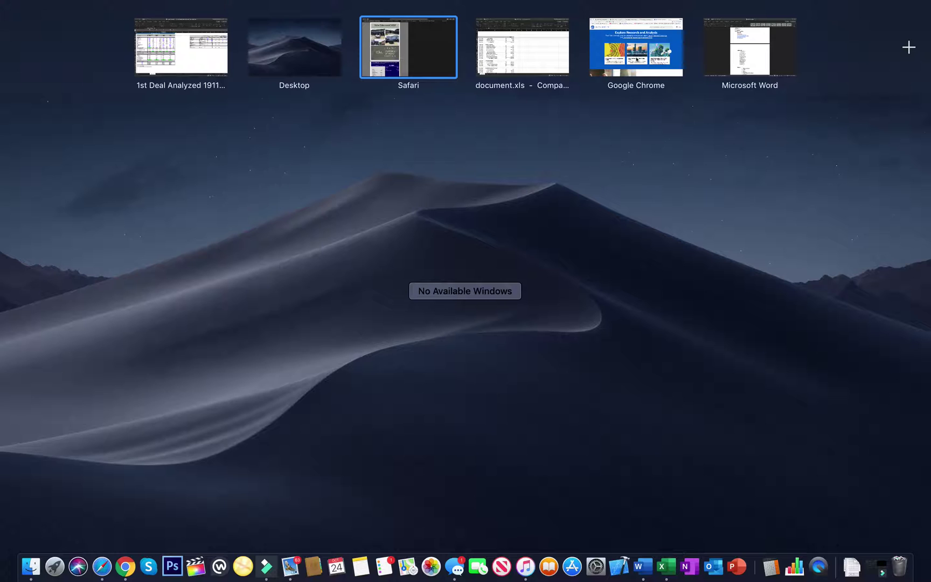
{"action": "left_click", "coordinate": [636, 54]}
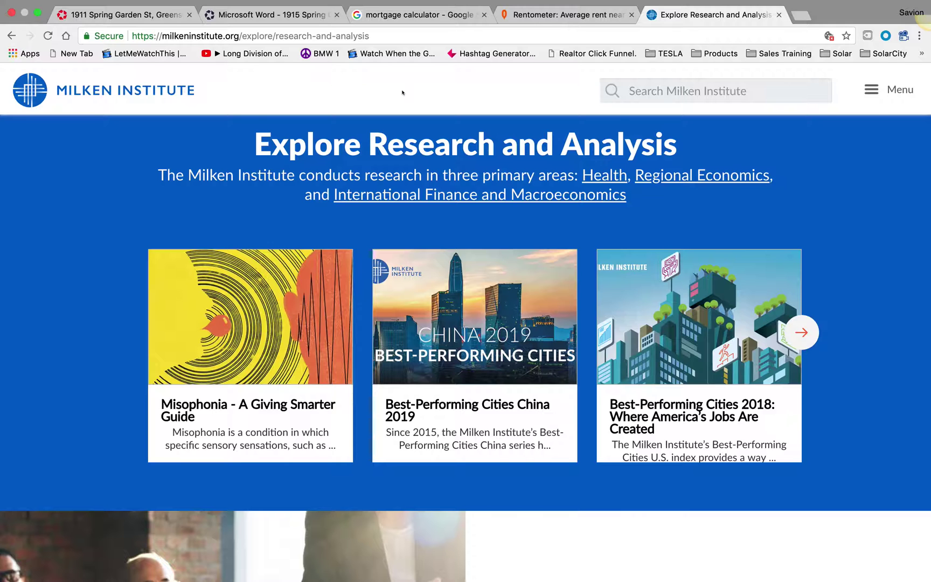
{"action": "key", "text": "ctrl+Up"}
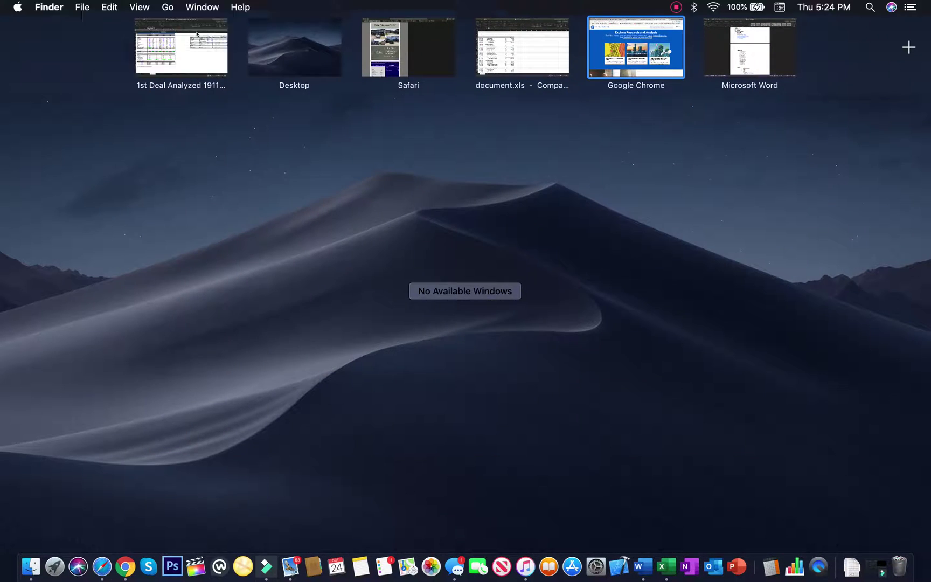
Step: Return to the workbook's Scenarios sheet and check the value behind the $0 cell
{"action": "left_click", "coordinate": [181, 47]}
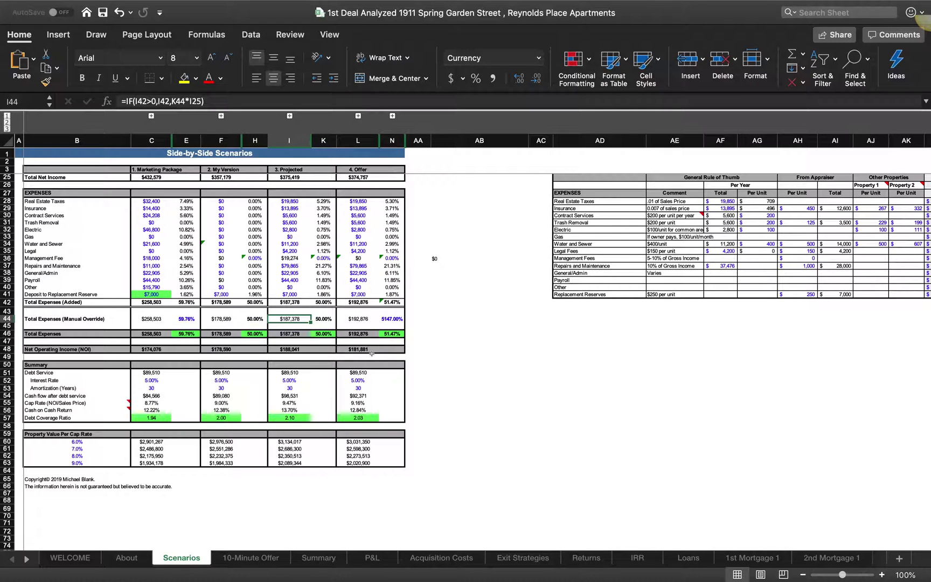
{"action": "scroll", "coordinate": [345, 414], "scroll_direction": "up", "scroll_amount": 7}
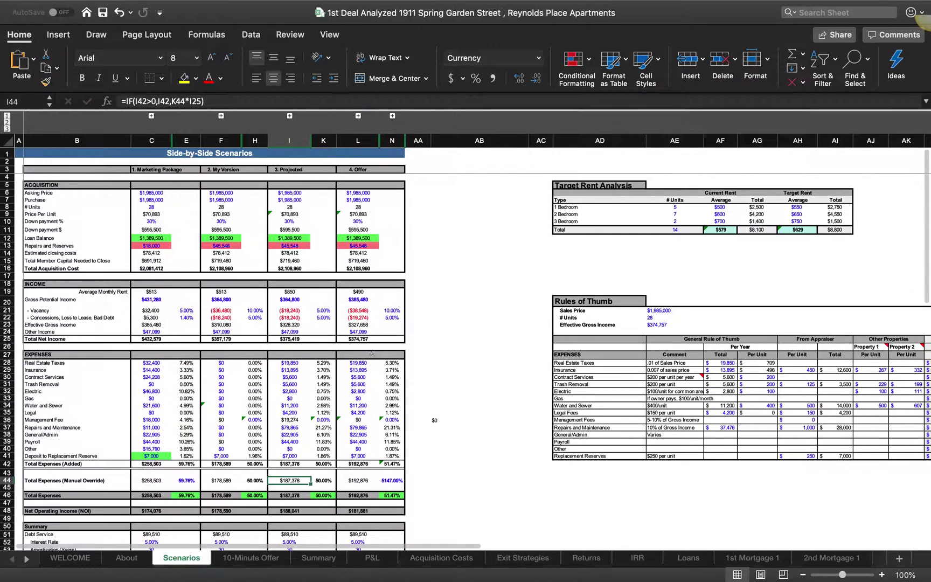
{"action": "scroll", "coordinate": [141, 235], "scroll_direction": "down", "scroll_amount": 1}
{"action": "scroll", "coordinate": [141, 236], "scroll_direction": "up", "scroll_amount": 1}
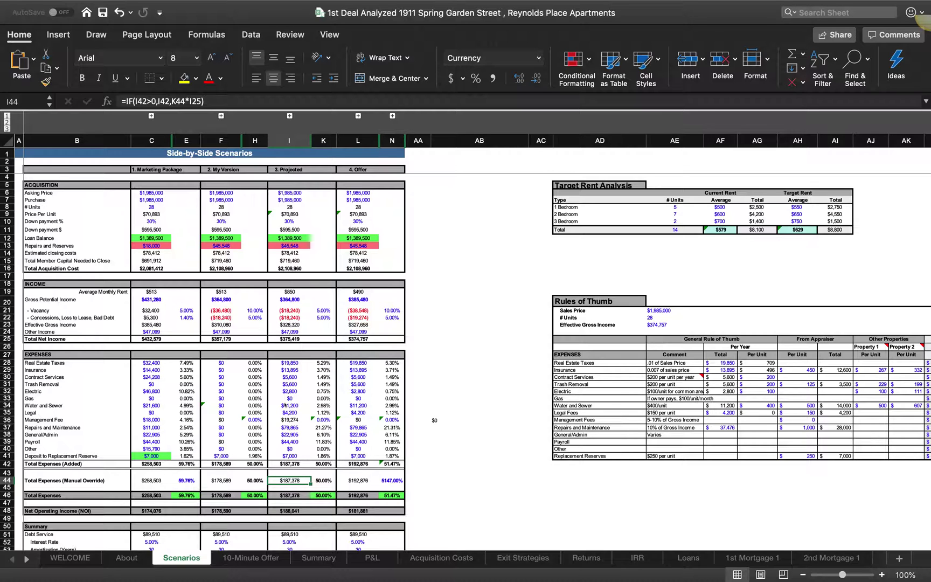
{"action": "scroll", "coordinate": [292, 414], "scroll_direction": "down", "scroll_amount": 3}
{"action": "scroll", "coordinate": [292, 413], "scroll_direction": "up", "scroll_amount": 3}
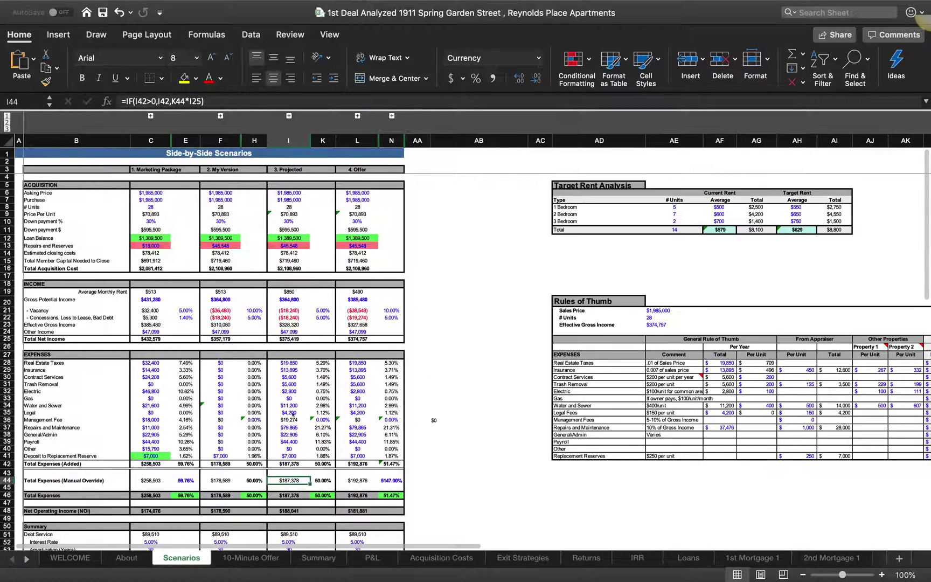
{"action": "left_click", "coordinate": [431, 420]}
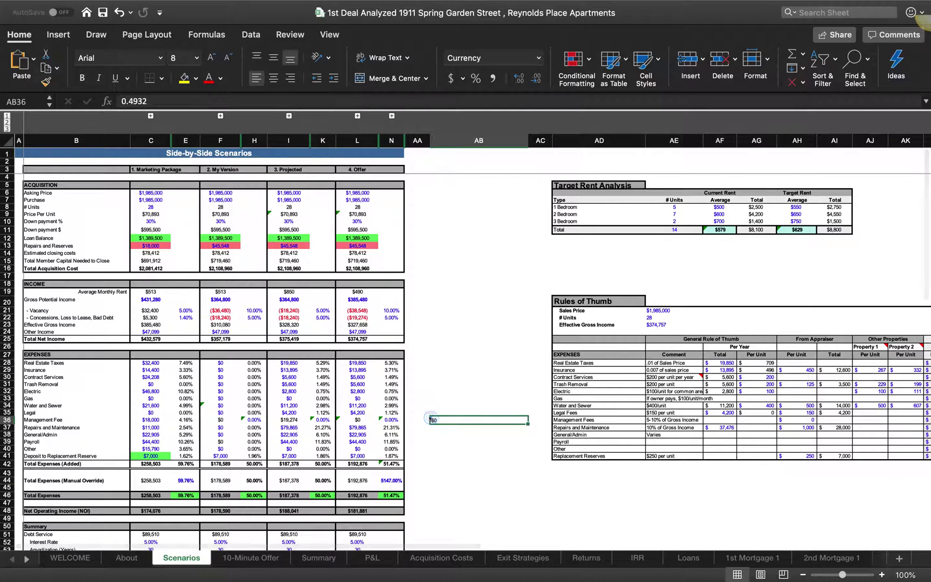
{"action": "scroll", "coordinate": [371, 343], "scroll_direction": "down", "scroll_amount": 10}
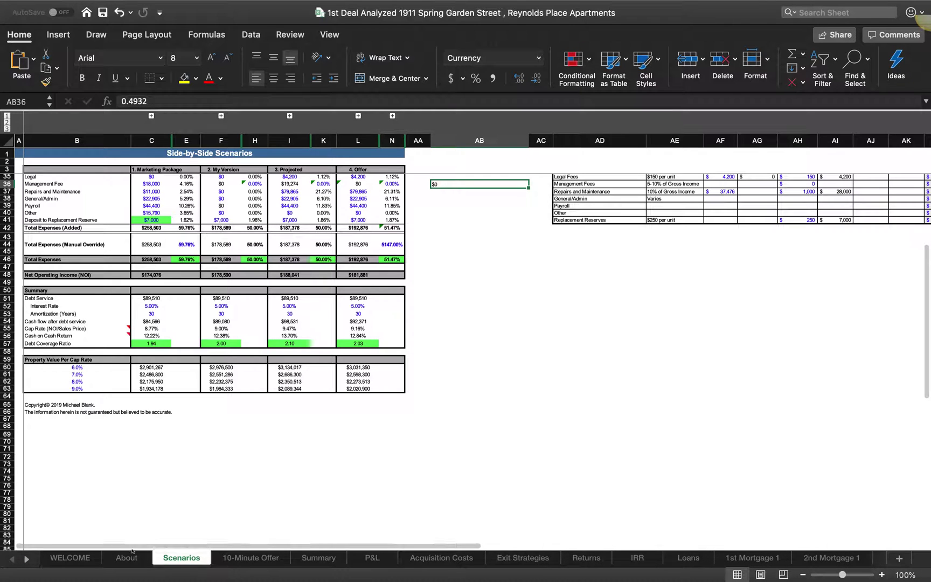
{"action": "scroll", "coordinate": [353, 523], "scroll_direction": "up", "scroll_amount": 10}
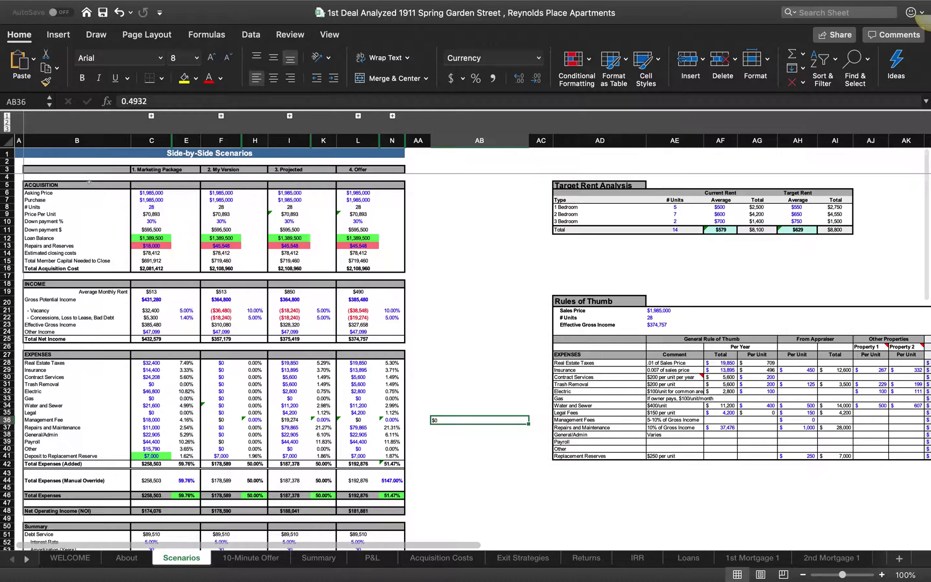
{"action": "scroll", "coordinate": [88, 182], "scroll_direction": "down", "scroll_amount": 2}
{"action": "scroll", "coordinate": [57, 296], "scroll_direction": "down", "scroll_amount": 6}
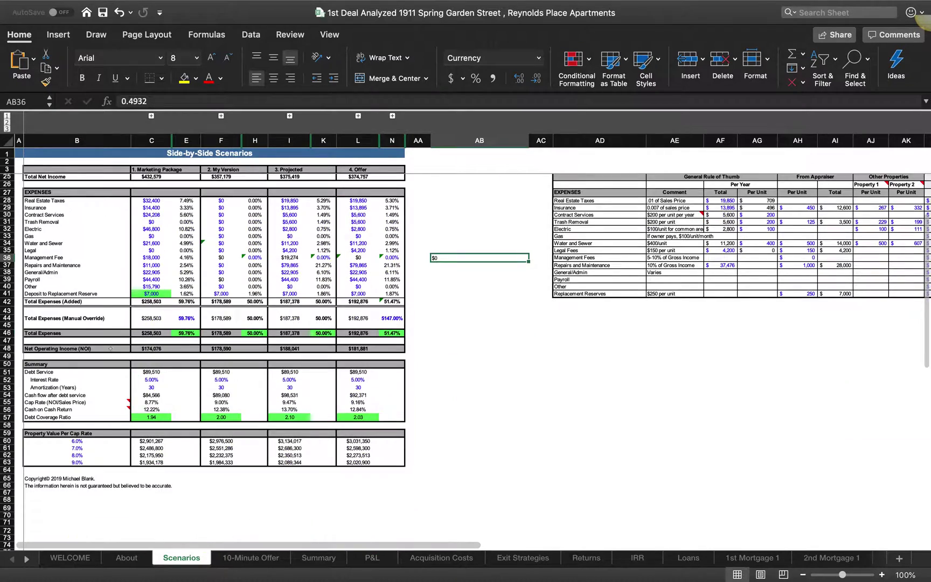
{"action": "scroll", "coordinate": [204, 297], "scroll_direction": "up", "scroll_amount": 7}
{"action": "scroll", "coordinate": [232, 451], "scroll_direction": "down", "scroll_amount": 7}
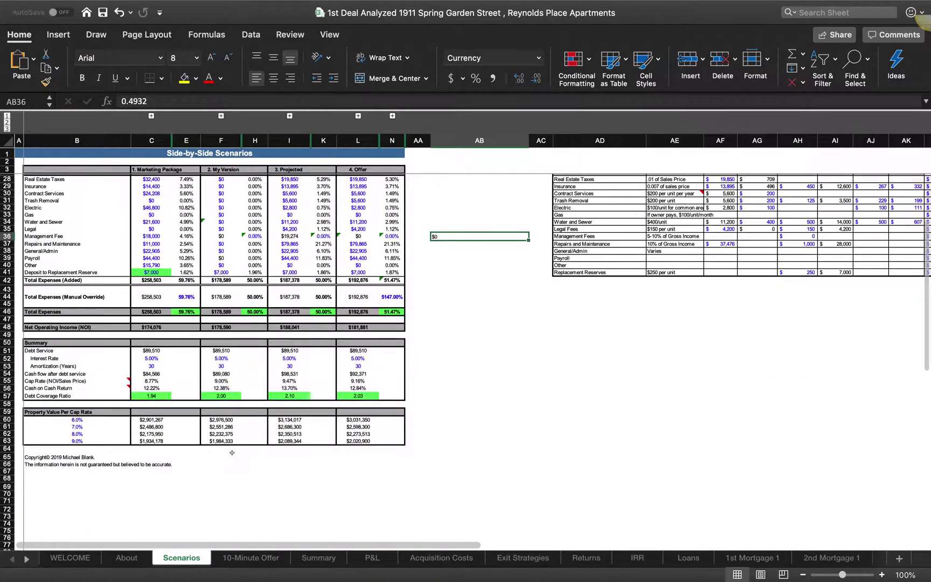
Step: Flip through the 10-Minute Offer, P&L, Summary, WELCOME and About sheets, ending on Scenarios
{"action": "left_click", "coordinate": [262, 557]}
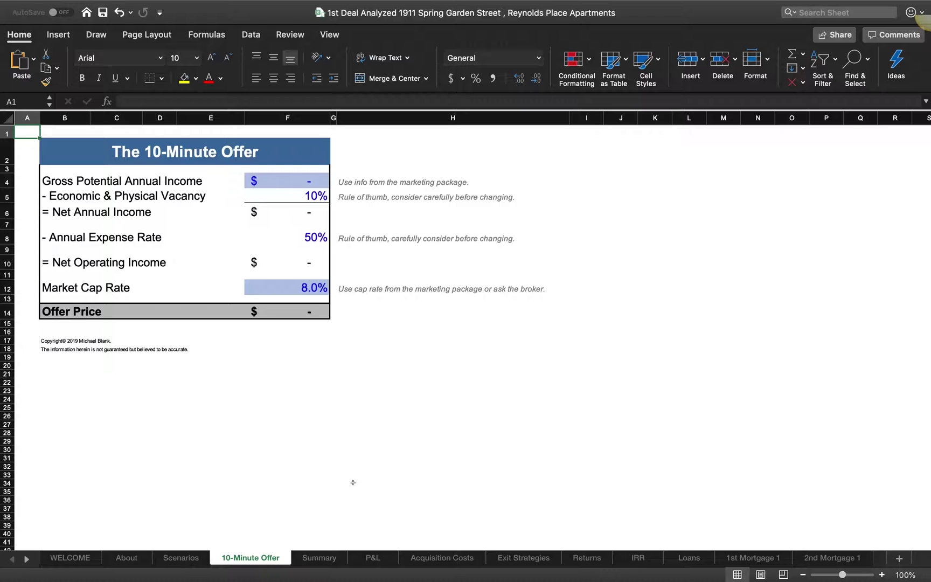
{"action": "left_click", "coordinate": [373, 558]}
{"action": "left_click", "coordinate": [317, 558]}
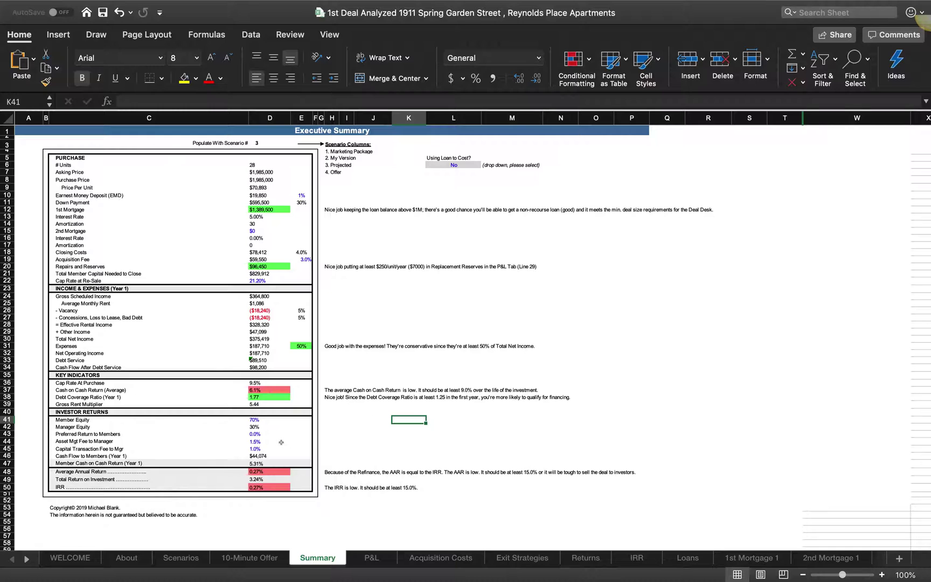
{"action": "left_click", "coordinate": [70, 559]}
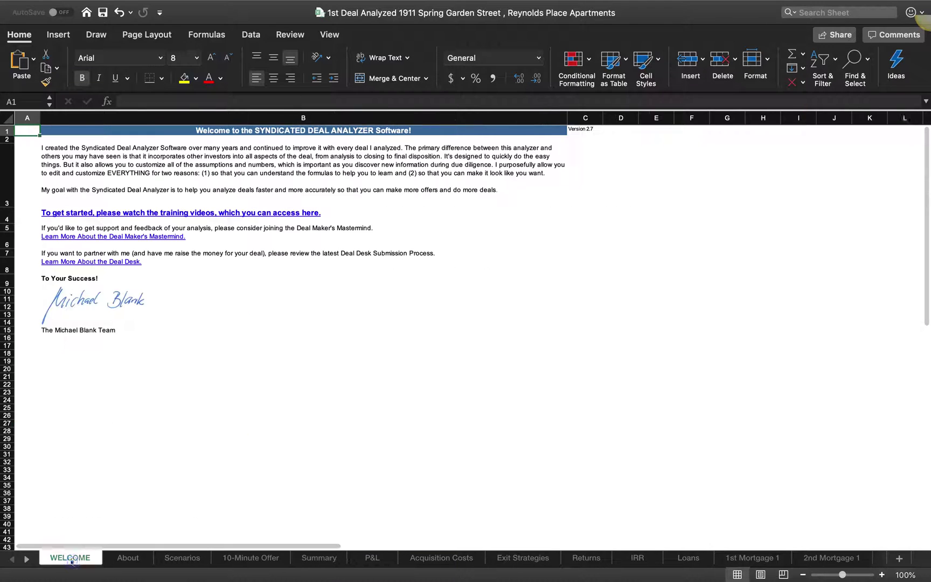
{"action": "left_click", "coordinate": [134, 561]}
{"action": "left_click", "coordinate": [204, 558]}
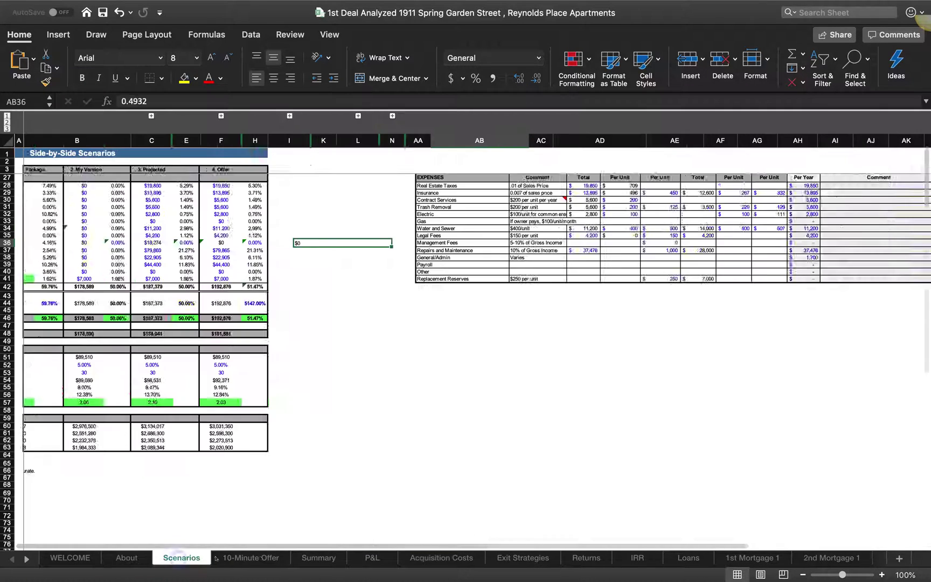
{"action": "left_click", "coordinate": [221, 557]}
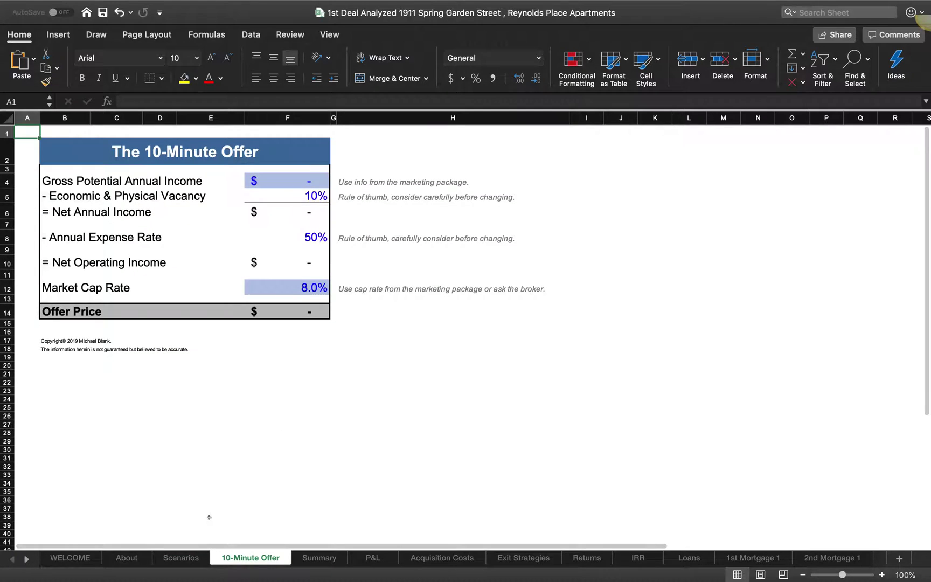
{"action": "left_click", "coordinate": [185, 558]}
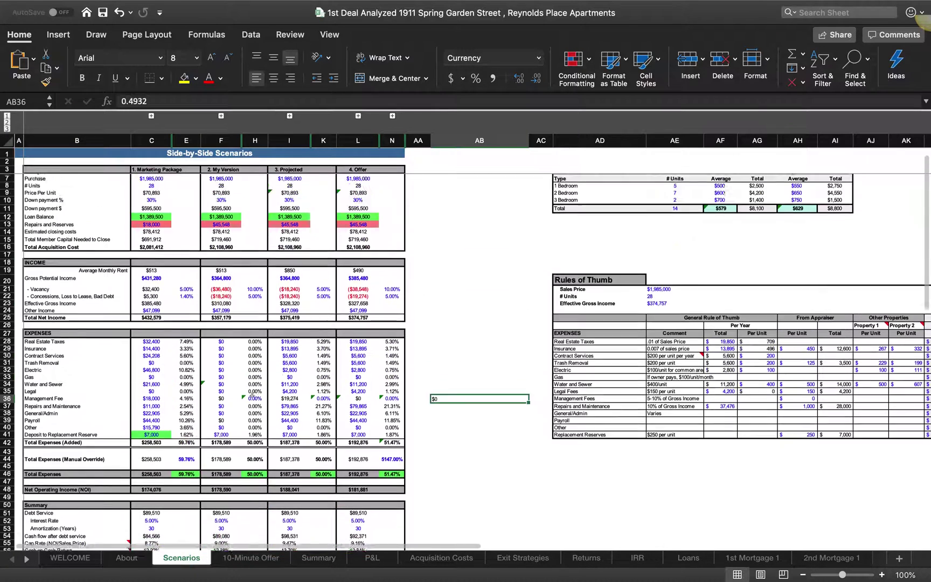
Step: Scan the Scenarios sheet's $3,134,017 projected value at 6% cap, then show the spaces overview
{"action": "scroll", "coordinate": [252, 396], "scroll_direction": "up", "scroll_amount": 3}
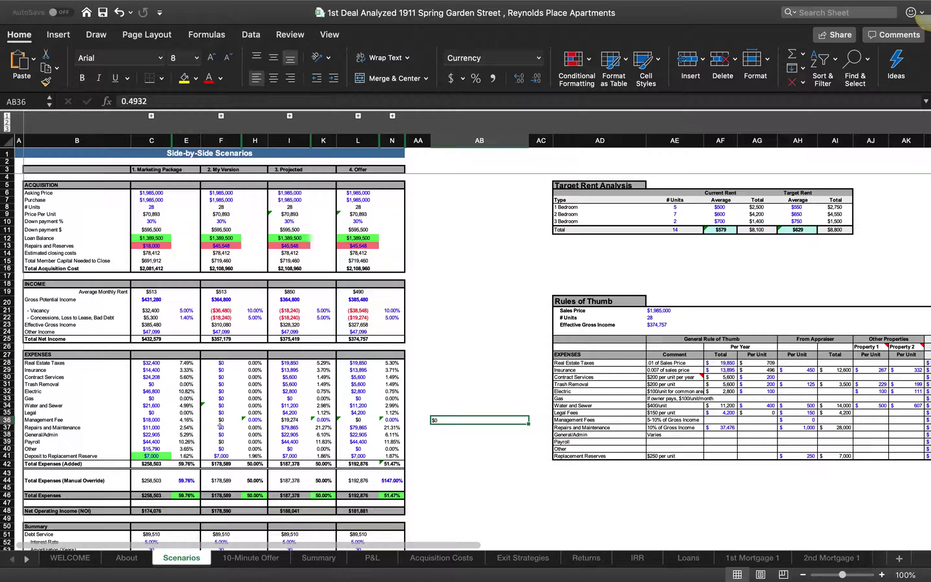
{"action": "scroll", "coordinate": [220, 425], "scroll_direction": "down", "scroll_amount": 5}
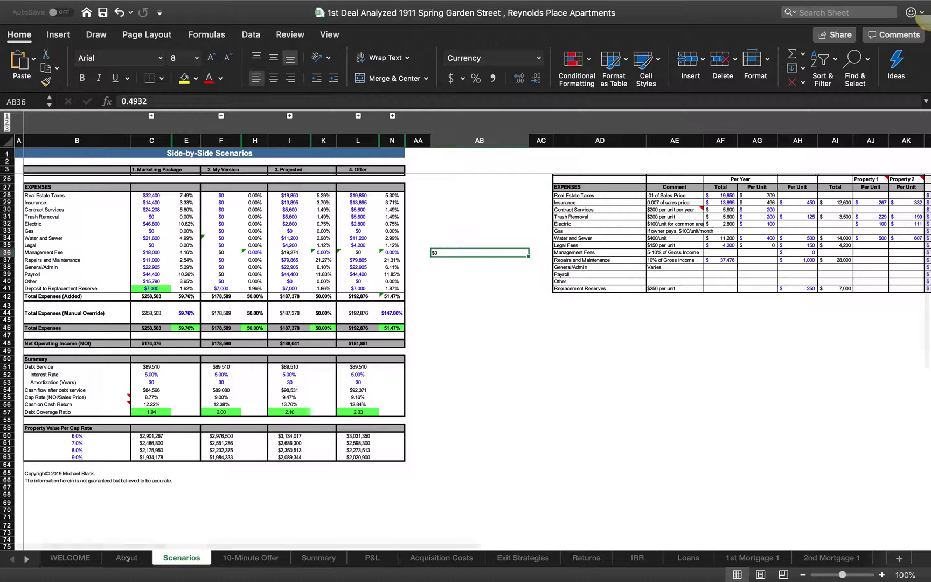
{"action": "key", "text": "ctrl+Up"}
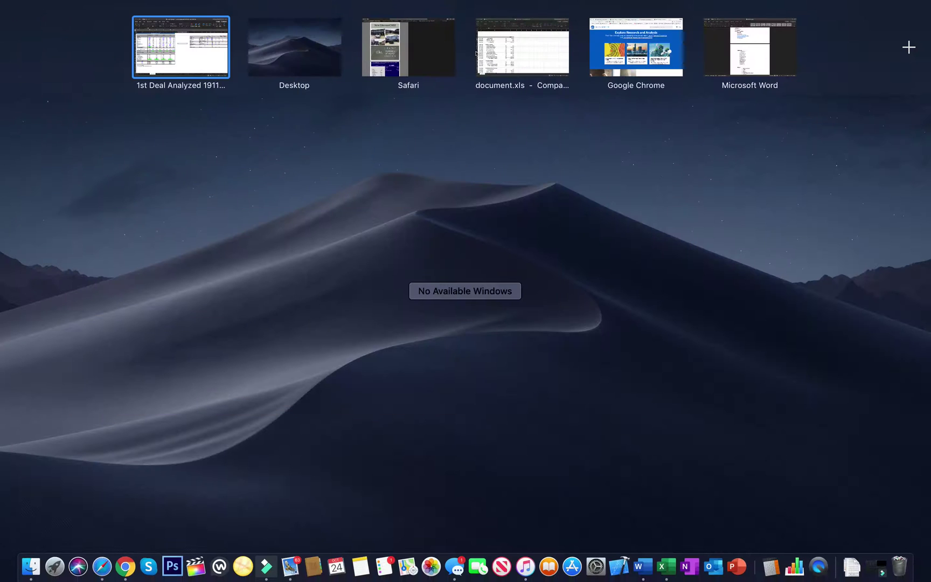
Step: Switch to the empty Finder desktop space, then reopen the spaces overview
{"action": "left_click", "coordinate": [310, 50]}
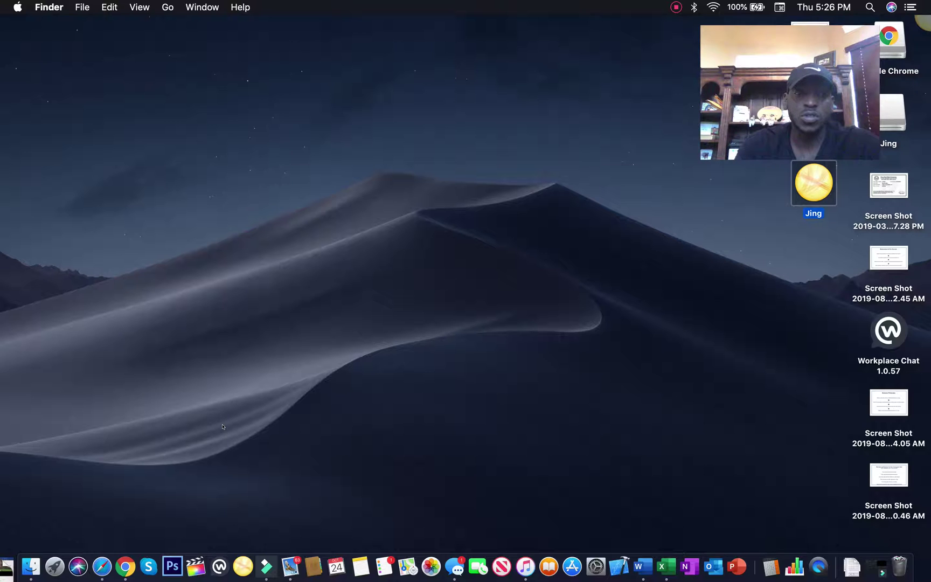
{"action": "key", "text": "ctrl+Up"}
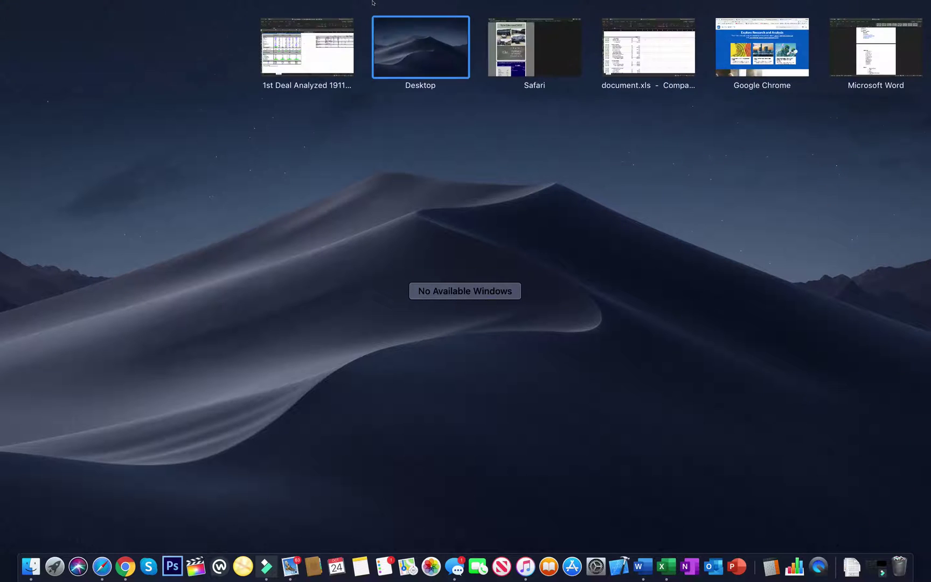
Step: Return to the full-screen workbook and scroll the Scenarios sheet's expenses, summary and cap-rate figures
{"action": "left_click", "coordinate": [307, 49]}
{"action": "scroll", "coordinate": [210, 224], "scroll_direction": "up", "scroll_amount": 5}
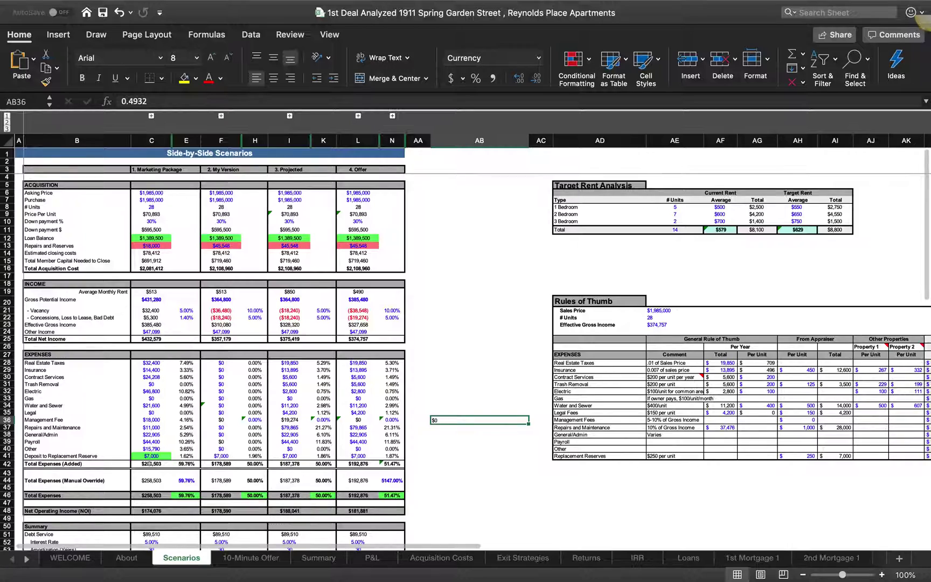
{"action": "scroll", "coordinate": [156, 384], "scroll_direction": "down", "scroll_amount": 2}
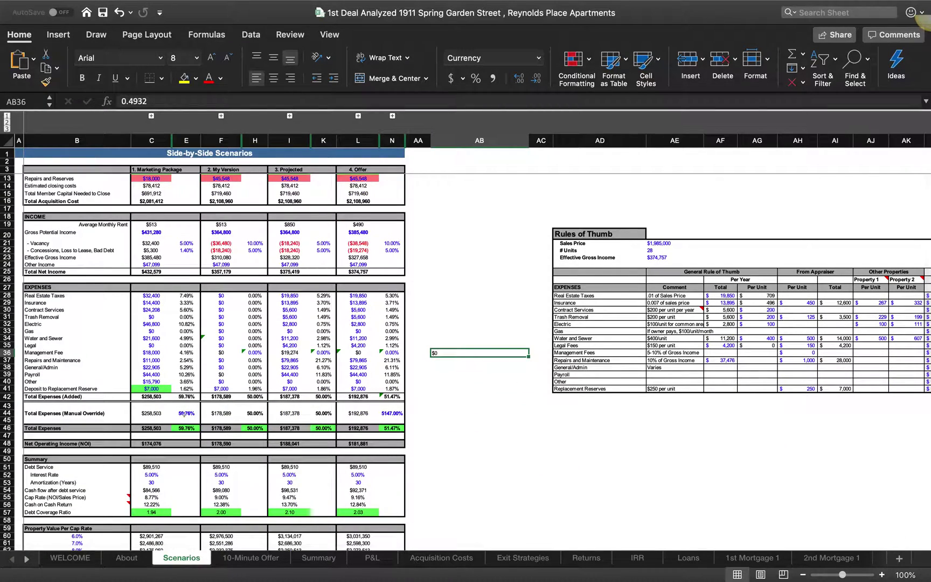
{"action": "scroll", "coordinate": [209, 427], "scroll_direction": "up", "scroll_amount": 4}
{"action": "scroll", "coordinate": [209, 428], "scroll_direction": "down", "scroll_amount": 8}
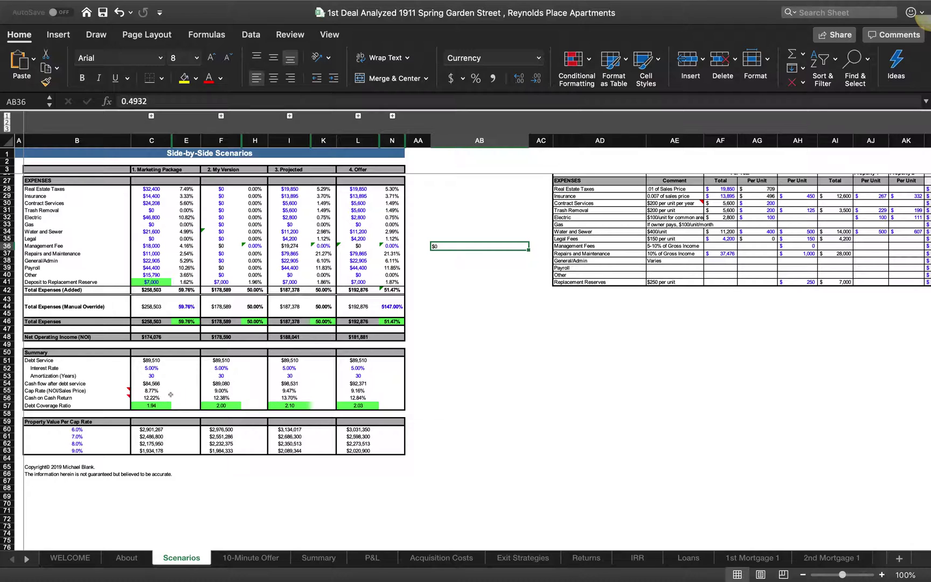
{"action": "mouse_move", "coordinate": [81, 397]}
Step: Switch from the deal workbook to the empty Finder desktop via Mission Control
{"action": "key", "text": "ctrl+Up"}
{"action": "left_click", "coordinate": [313, 57]}
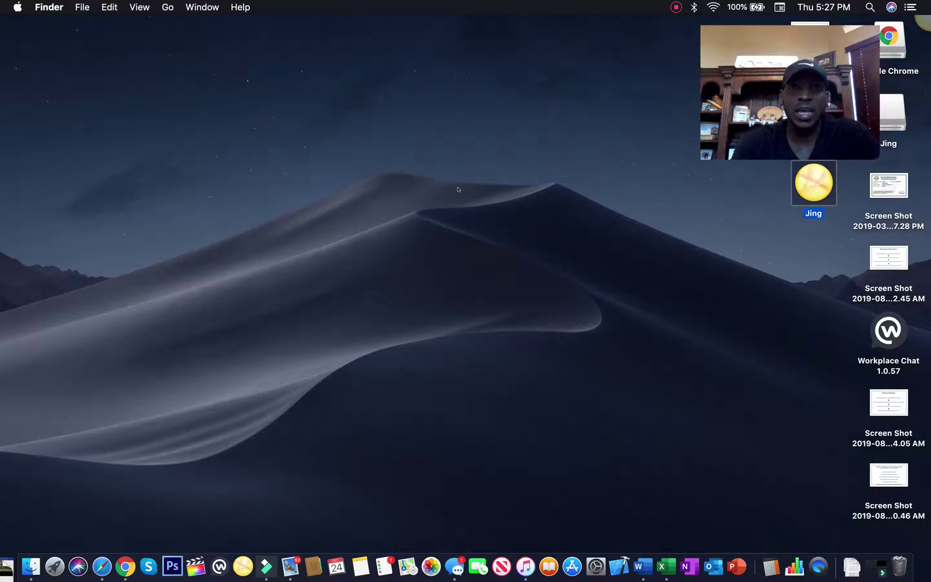
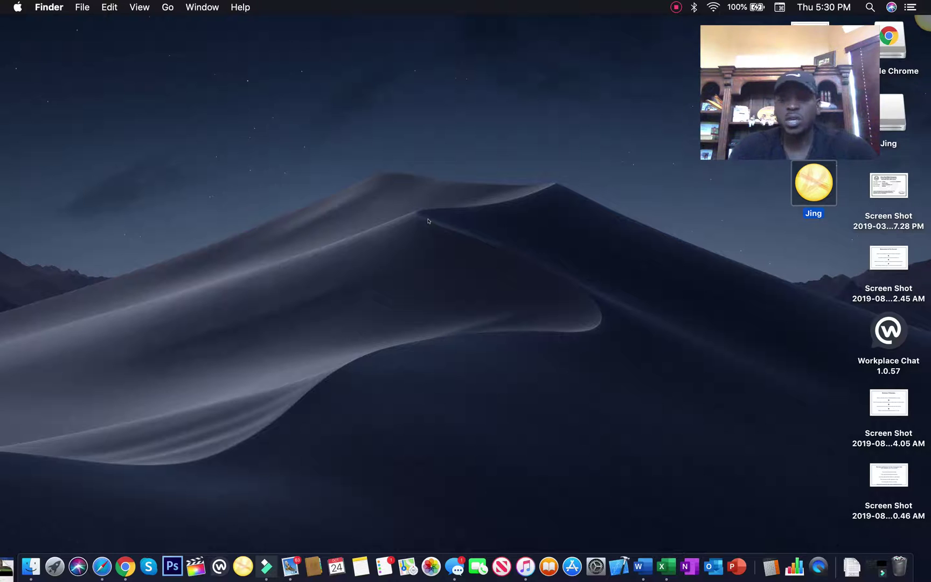
{"action": "key", "text": "ctrl+Up"}
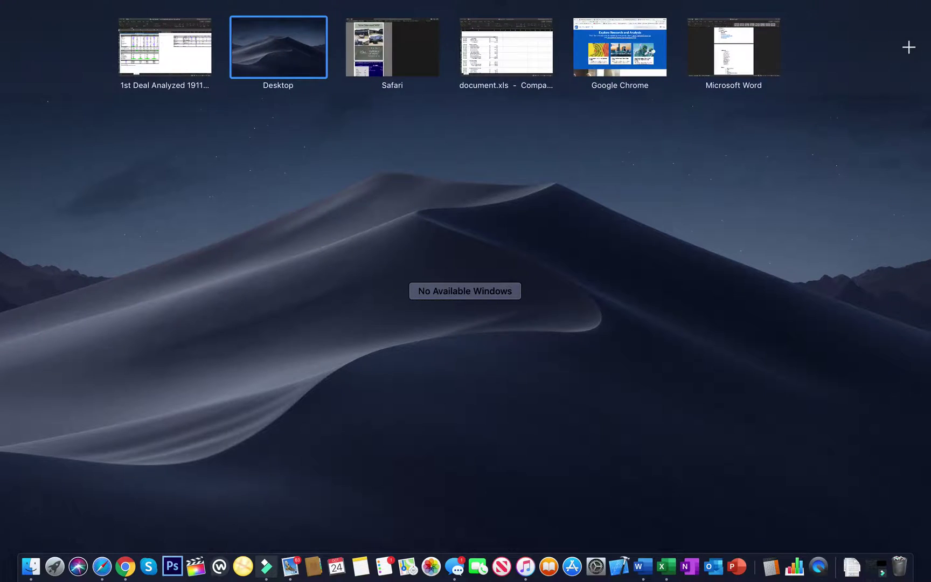
{"action": "left_click", "coordinate": [620, 47]}
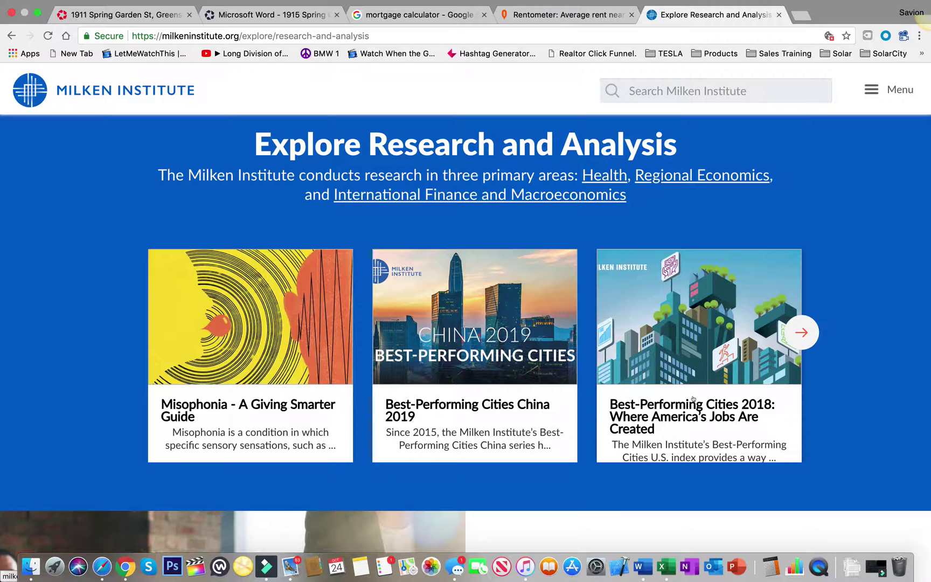
{"action": "key", "text": "ctrl+Up"}
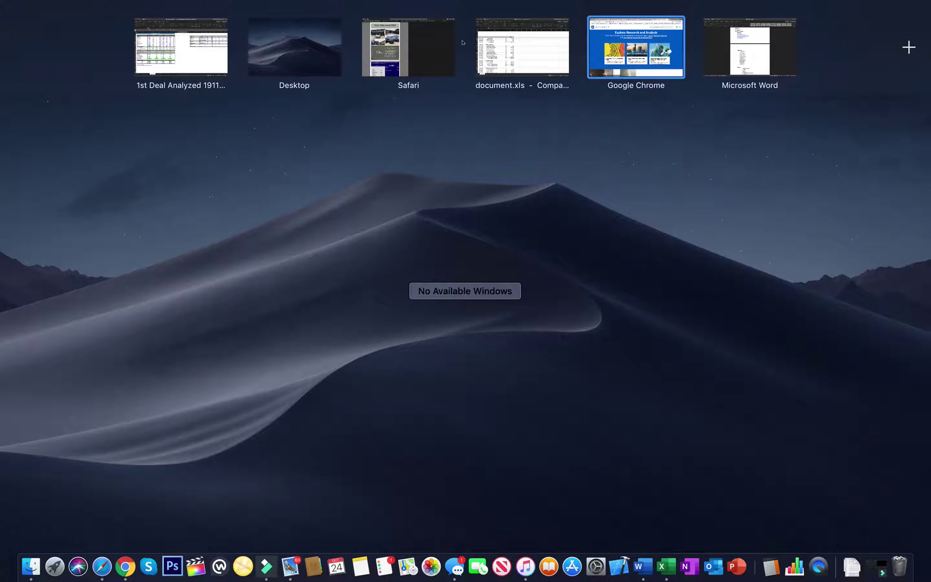
{"action": "left_click", "coordinate": [429, 46]}
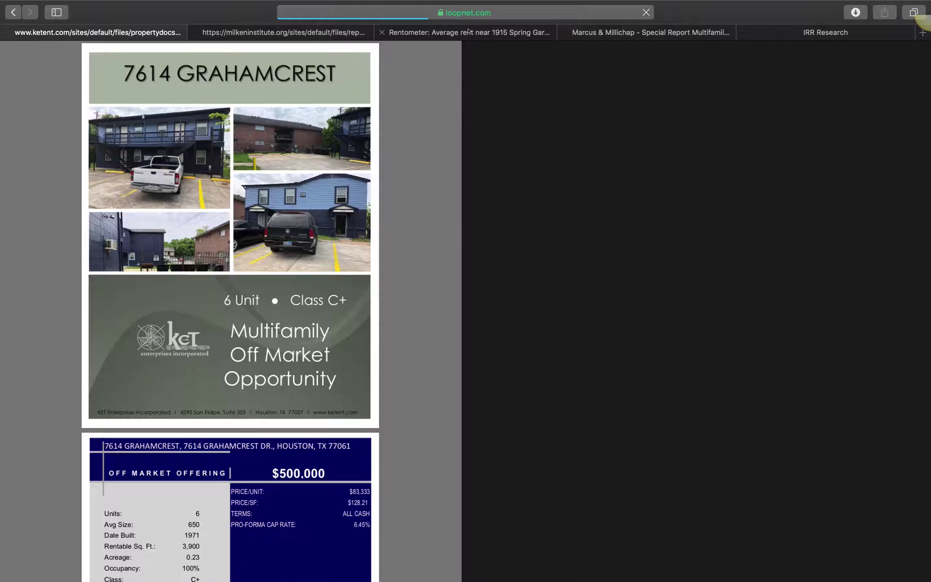
Step: Scroll the Milken 2018 Best-Performing Cities report to its cover, then move to the IRR Research page
{"action": "left_click", "coordinate": [300, 31]}
{"action": "scroll", "coordinate": [402, 263], "scroll_direction": "up", "scroll_amount": 20}
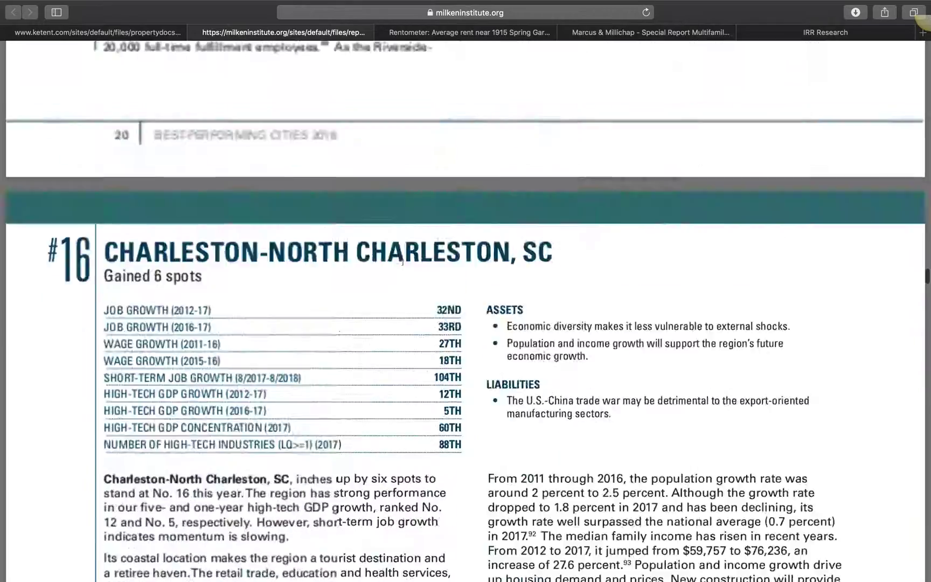
{"action": "scroll", "coordinate": [403, 263], "scroll_direction": "up", "scroll_amount": 15}
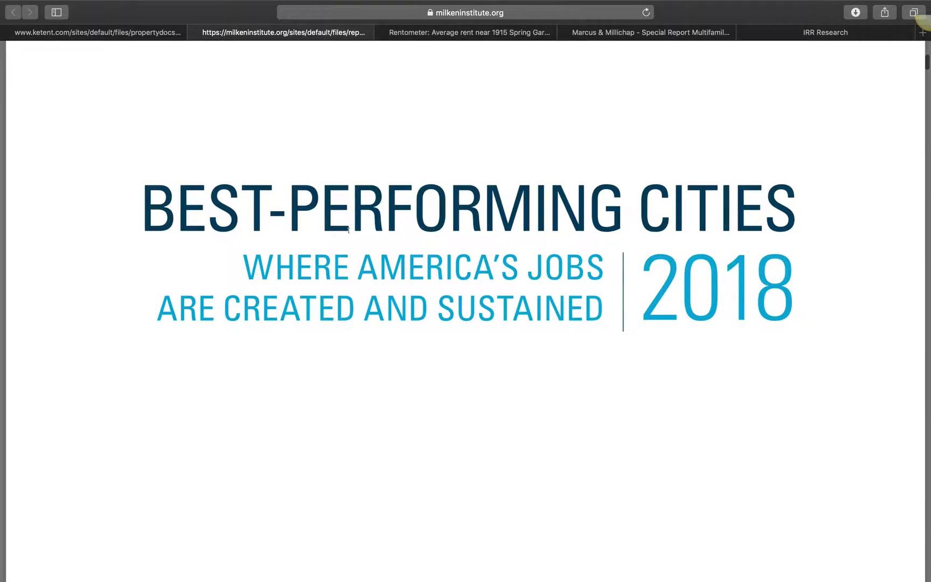
{"action": "scroll", "coordinate": [402, 263], "scroll_direction": "down", "scroll_amount": 10}
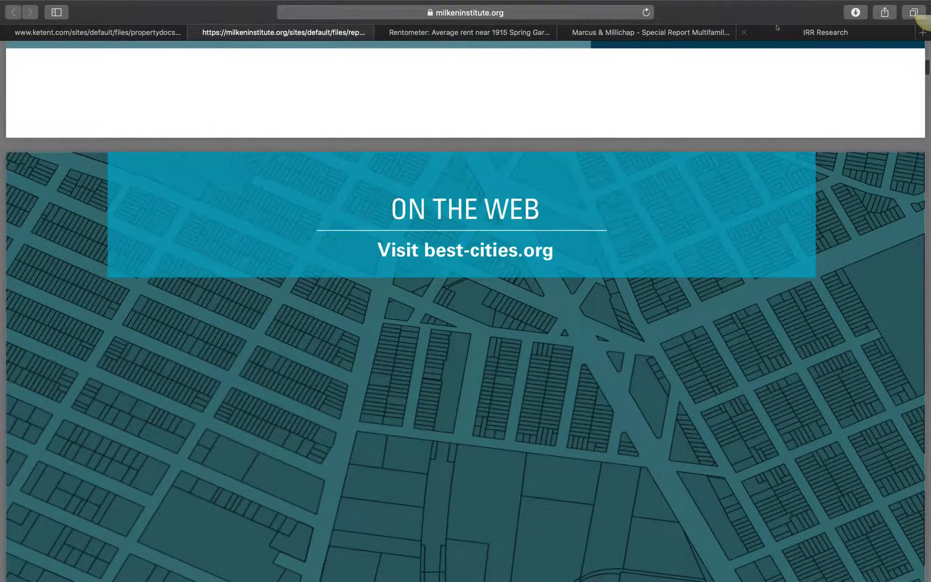
{"action": "left_click", "coordinate": [777, 28]}
{"action": "scroll", "coordinate": [498, 251], "scroll_direction": "down", "scroll_amount": 5}
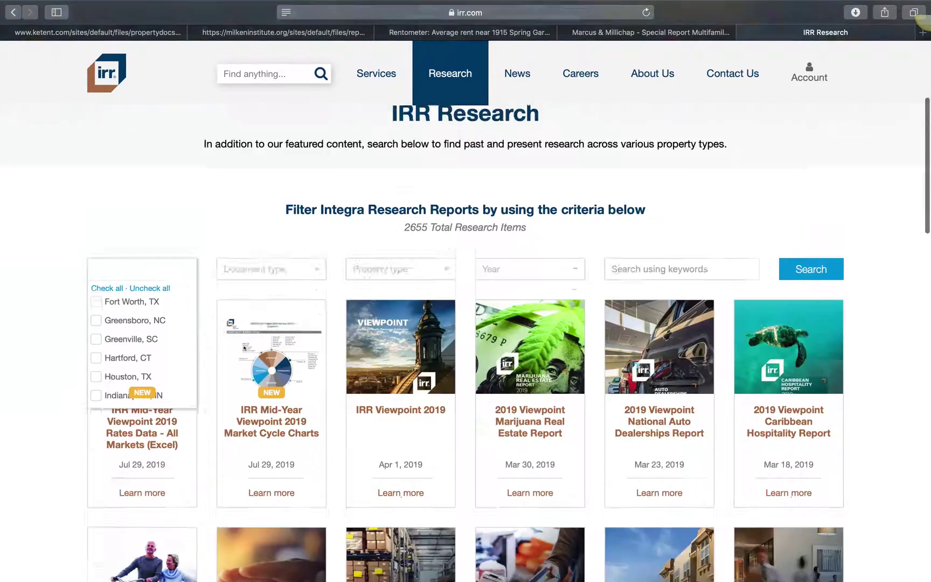
Step: Set the IRR filters to the Greensboro, NC market and Multifamily property type
{"action": "scroll", "coordinate": [244, 348], "scroll_direction": "down", "scroll_amount": 3}
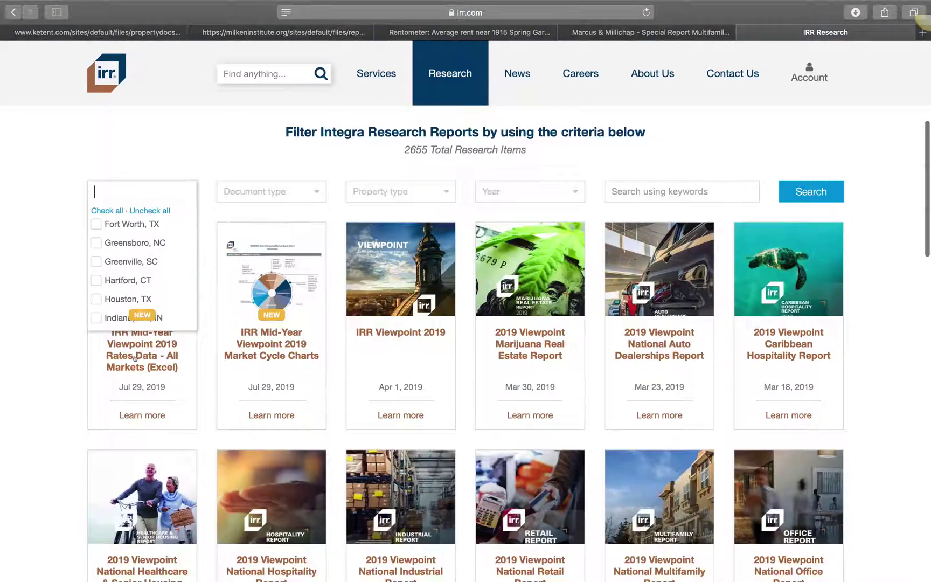
{"action": "left_click", "coordinate": [135, 243]}
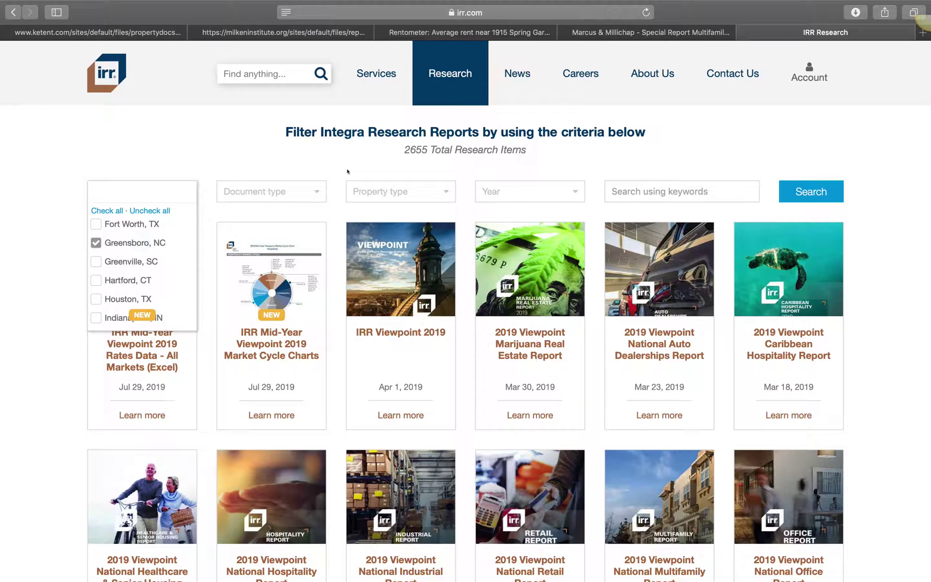
{"action": "left_click", "coordinate": [363, 189]}
{"action": "left_click", "coordinate": [360, 263]}
Step: Add General Research Publications, Market Cycle Charts and Market Studies document types and run the search
{"action": "left_click", "coordinate": [276, 187]}
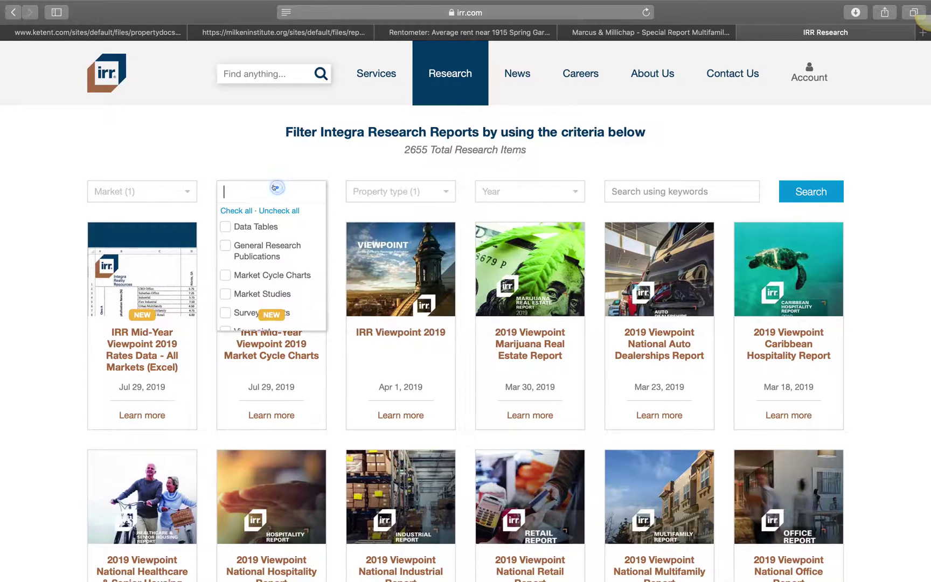
{"action": "scroll", "coordinate": [260, 230], "scroll_direction": "down", "scroll_amount": 1}
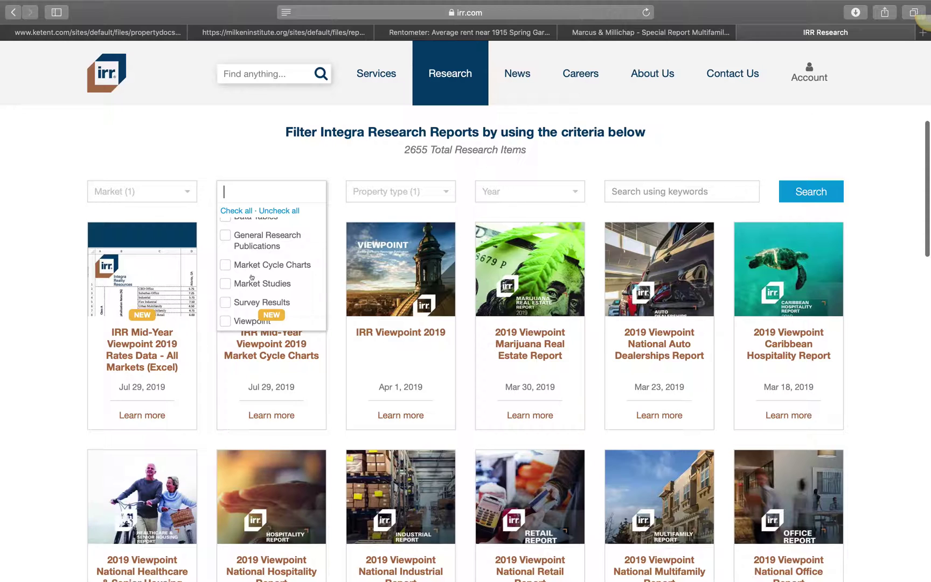
{"action": "left_click", "coordinate": [255, 264]}
{"action": "scroll", "coordinate": [257, 258], "scroll_direction": "up", "scroll_amount": 1}
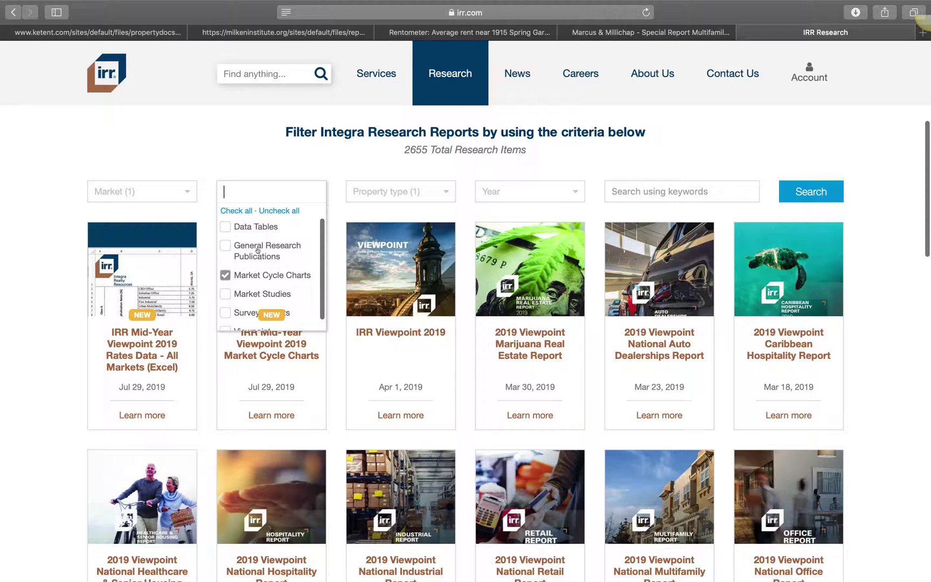
{"action": "left_click", "coordinate": [257, 250]}
{"action": "scroll", "coordinate": [261, 256], "scroll_direction": "down", "scroll_amount": 1}
{"action": "left_click", "coordinate": [257, 283]}
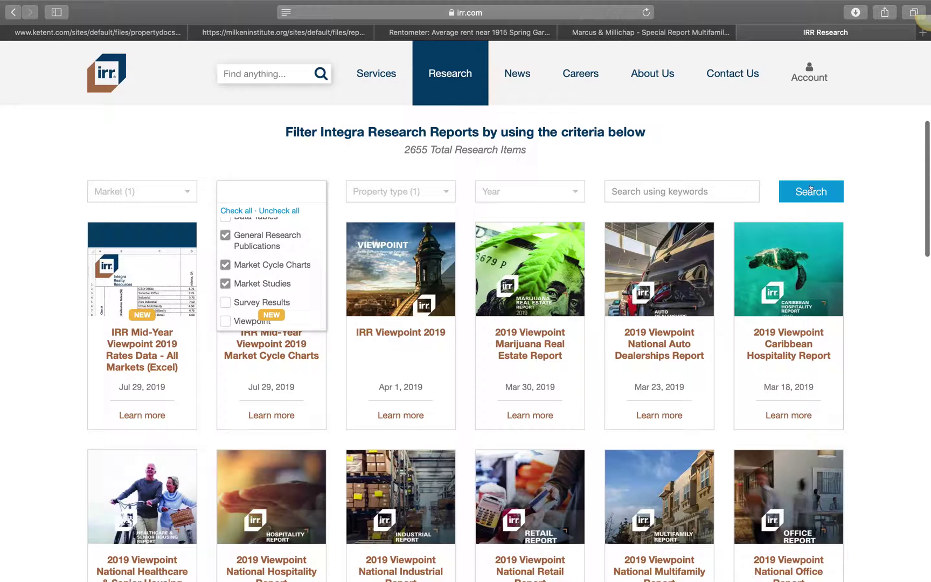
{"action": "left_click", "coordinate": [777, 189]}
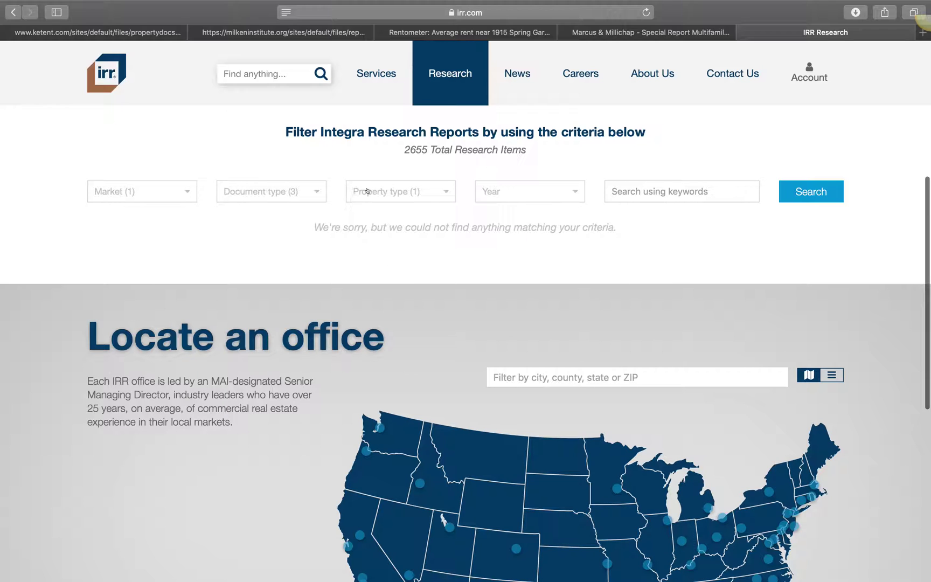
Step: Limit the reports to 2019, then to 2019 and 2018, searching each time
{"action": "left_click", "coordinate": [501, 191]}
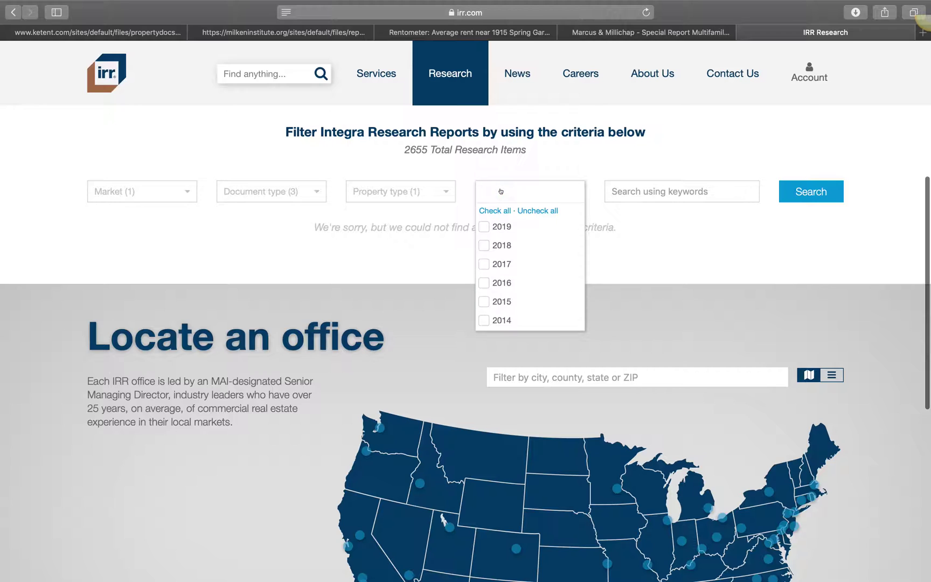
{"action": "left_click", "coordinate": [481, 226]}
{"action": "left_click", "coordinate": [809, 192]}
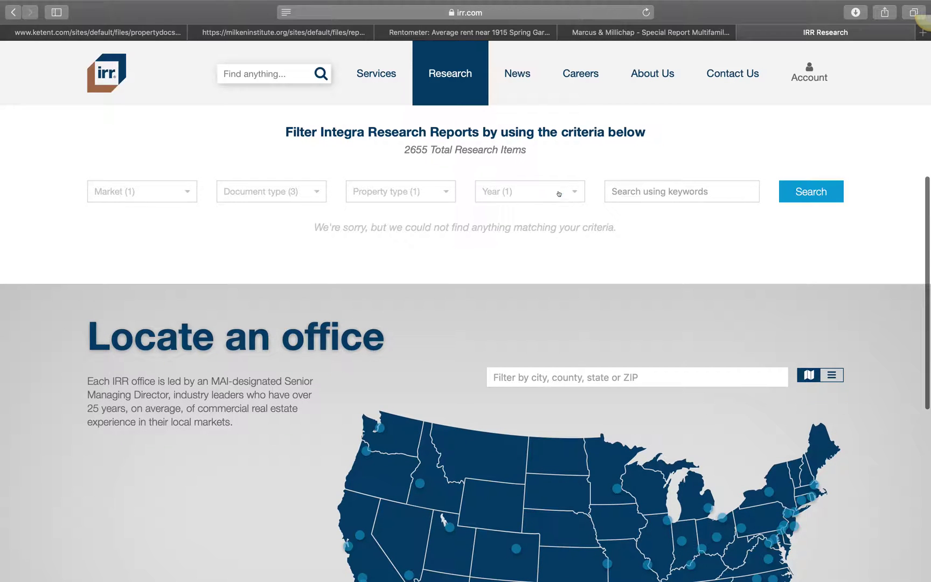
{"action": "left_click", "coordinate": [558, 192]}
{"action": "left_click", "coordinate": [506, 246]}
{"action": "left_click", "coordinate": [823, 186]}
Step: Check the document type and market selections, and clear the Multifamily property type
{"action": "left_click", "coordinate": [288, 194]}
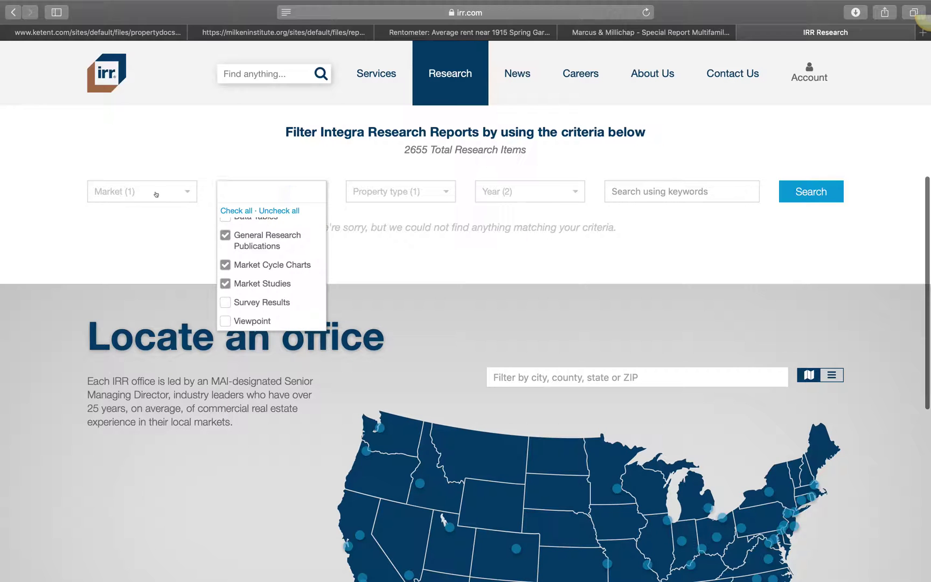
{"action": "left_click", "coordinate": [157, 194]}
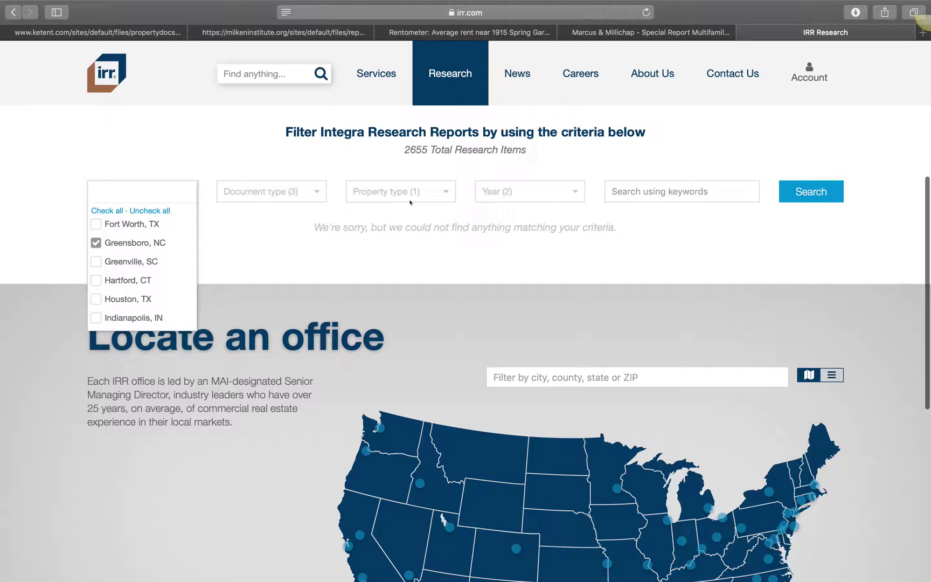
{"action": "left_click", "coordinate": [408, 198]}
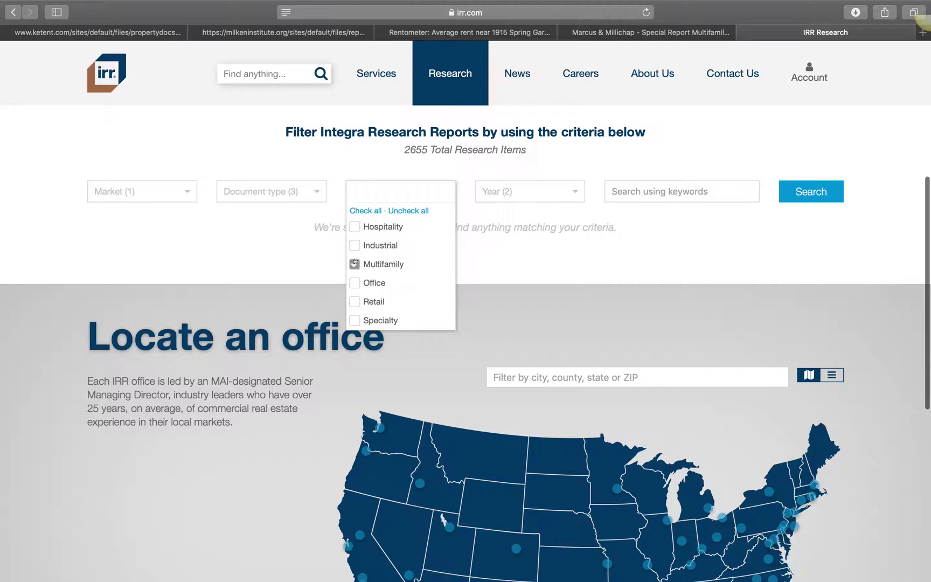
{"action": "left_click", "coordinate": [355, 263]}
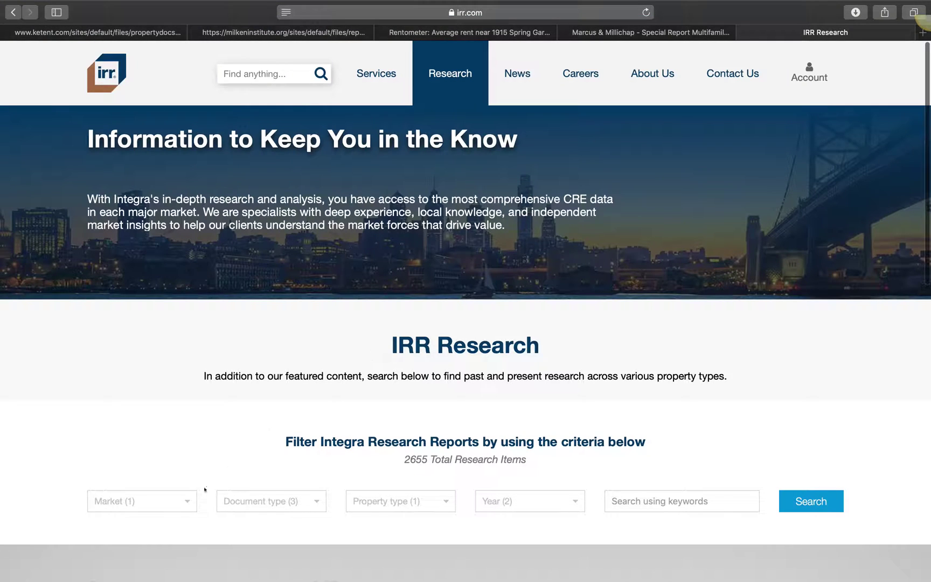
Step: Search the market list for 'north', clear the text, browse all markets, and rerun the search
{"action": "scroll", "coordinate": [205, 490], "scroll_direction": "down", "scroll_amount": 5}
{"action": "left_click", "coordinate": [175, 317]}
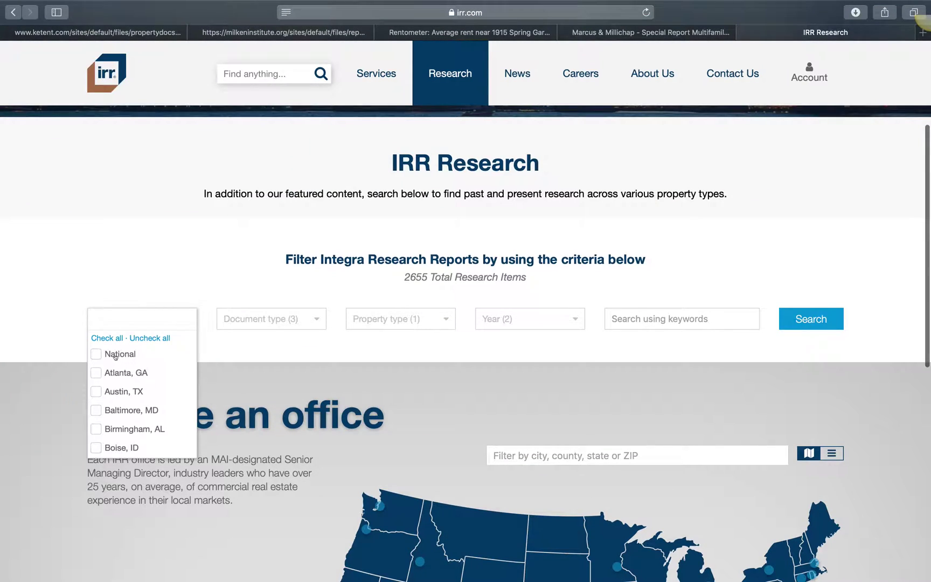
{"action": "scroll", "coordinate": [118, 358], "scroll_direction": "up", "scroll_amount": 7}
{"action": "scroll", "coordinate": [118, 358], "scroll_direction": "down", "scroll_amount": 3}
{"action": "type", "text": "n"}
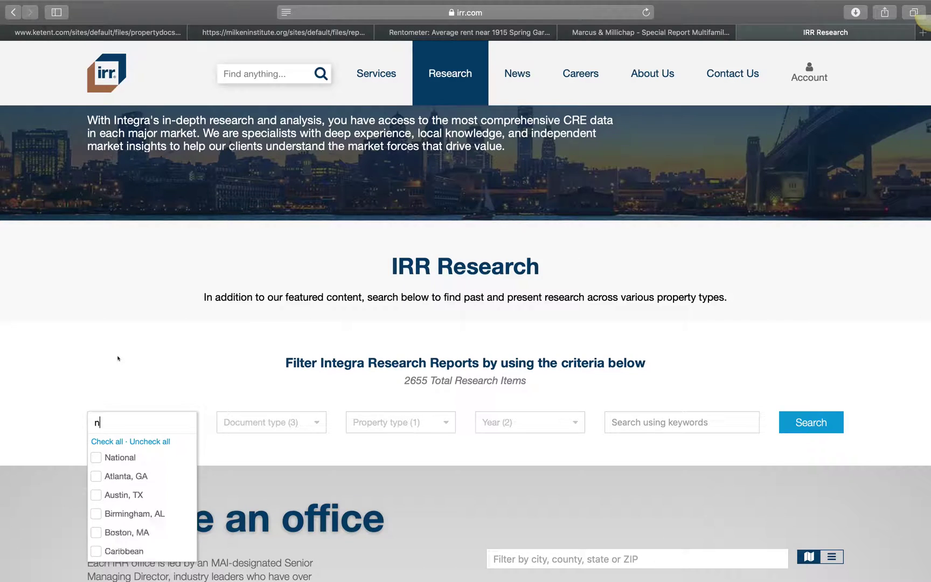
{"action": "type", "text": "orth"}
{"action": "key", "text": "BackSpace"}
{"action": "key", "text": "BackSpace"}
{"action": "key", "text": "BackSpace"}
{"action": "key", "text": "BackSpace"}
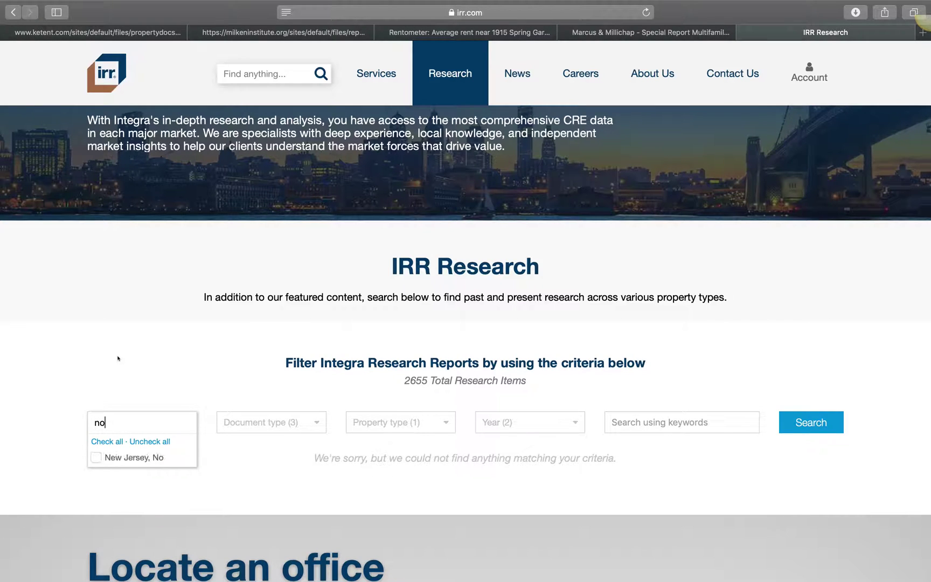
{"action": "key", "text": "BackSpace"}
{"action": "scroll", "coordinate": [143, 496], "scroll_direction": "down", "scroll_amount": 2}
{"action": "scroll", "coordinate": [143, 497], "scroll_direction": "down", "scroll_amount": 2}
{"action": "scroll", "coordinate": [145, 500], "scroll_direction": "down", "scroll_amount": 3}
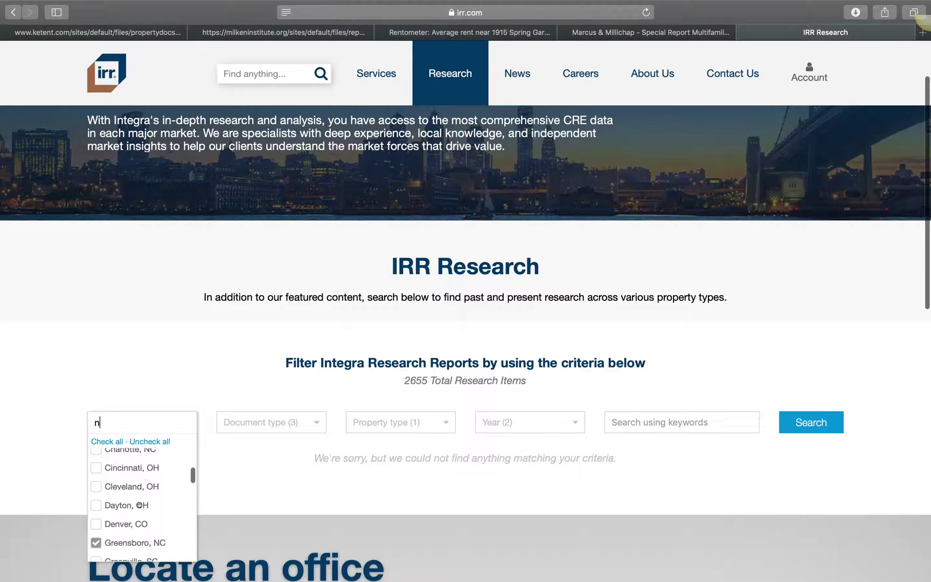
{"action": "left_click", "coordinate": [807, 424]}
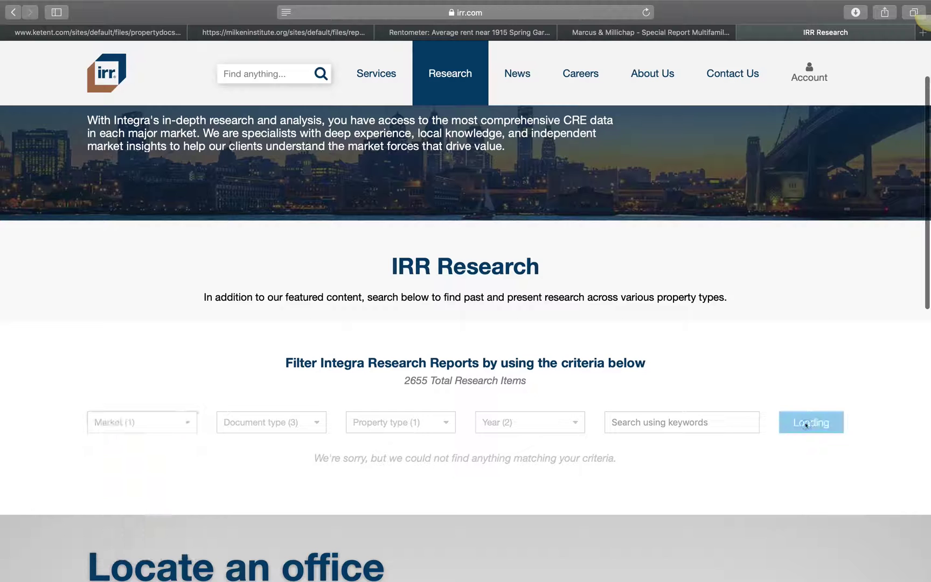
Step: Select all years and all document types in the filters and search again
{"action": "scroll", "coordinate": [588, 372], "scroll_direction": "down", "scroll_amount": 4}
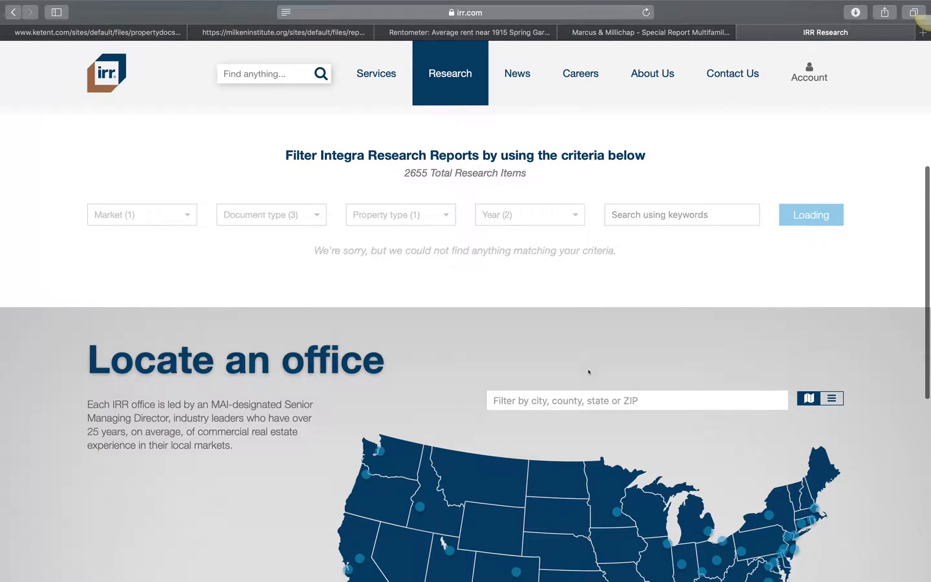
{"action": "left_click", "coordinate": [529, 215]}
{"action": "left_click", "coordinate": [483, 287]}
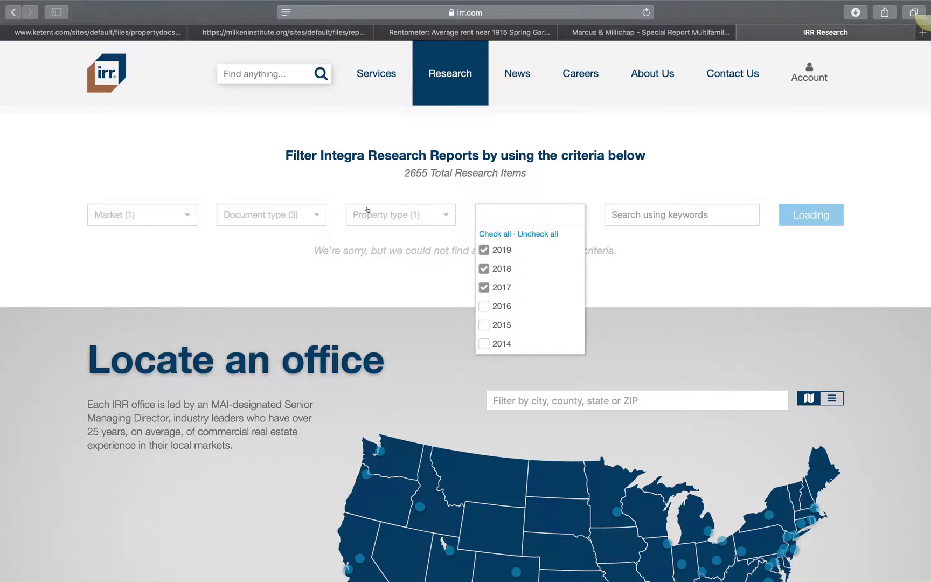
{"action": "left_click", "coordinate": [507, 234]}
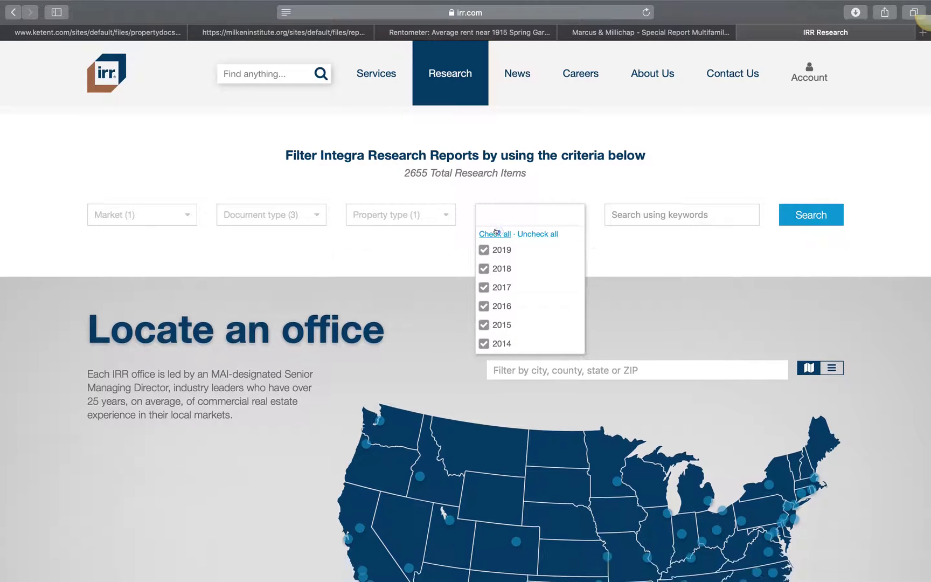
{"action": "left_click", "coordinate": [793, 210]}
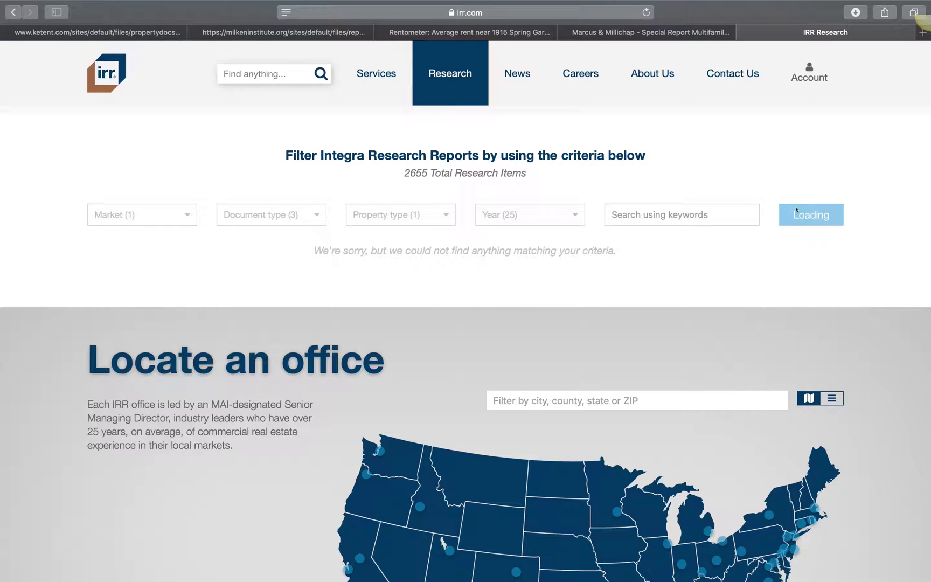
{"action": "left_click", "coordinate": [268, 215]}
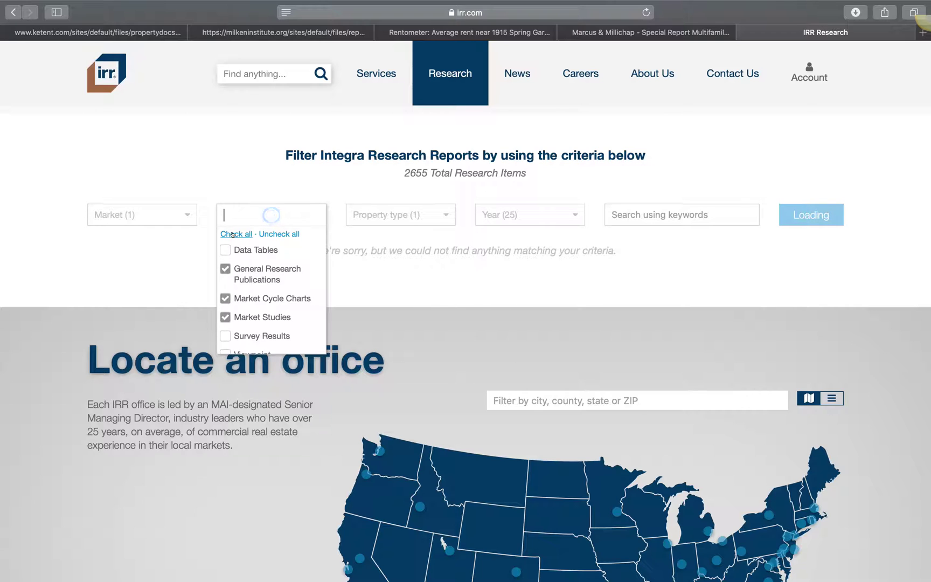
{"action": "left_click", "coordinate": [236, 234]}
{"action": "left_click", "coordinate": [796, 214]}
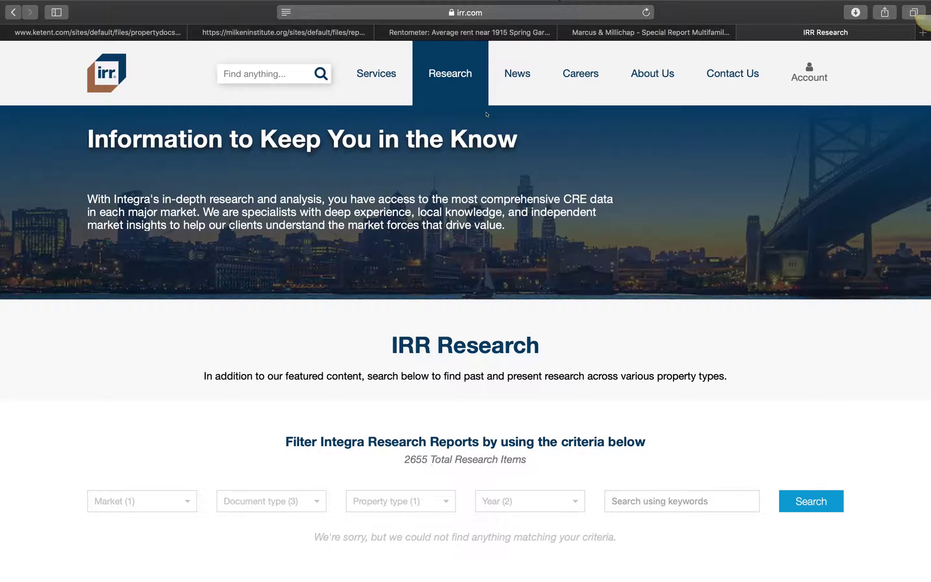
Step: Browse the market filter list and close it
{"action": "scroll", "coordinate": [445, 287], "scroll_direction": "down", "scroll_amount": 5}
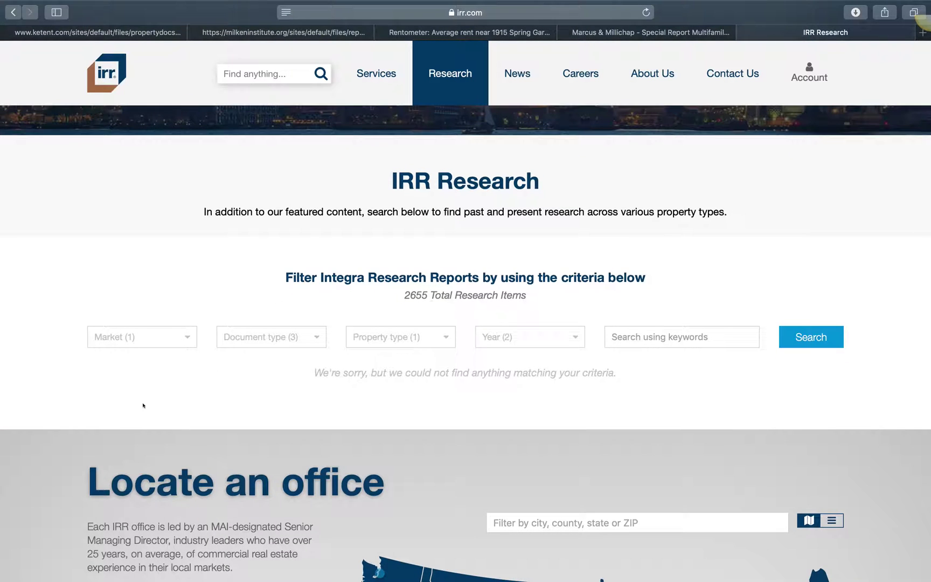
{"action": "left_click", "coordinate": [136, 339]}
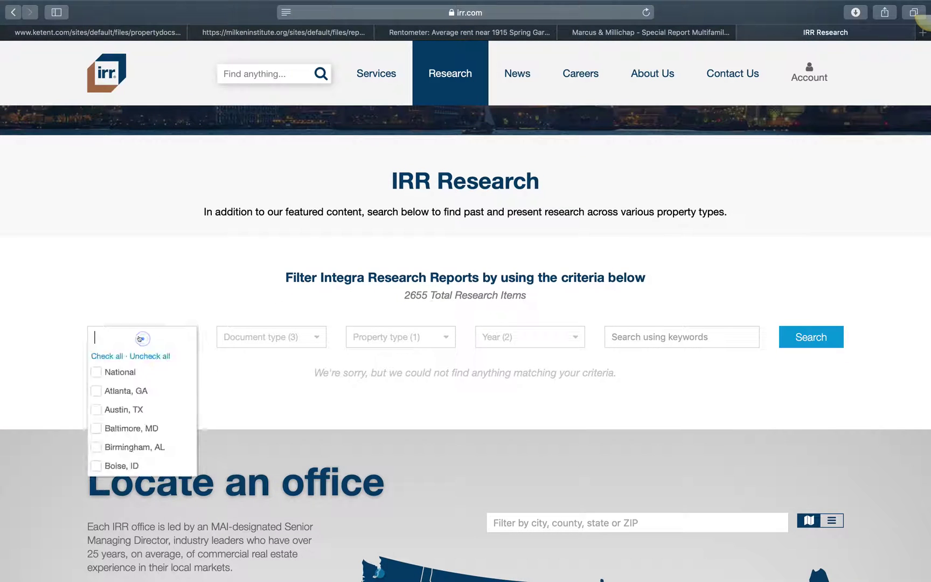
{"action": "scroll", "coordinate": [120, 404], "scroll_direction": "down", "scroll_amount": 3}
{"action": "scroll", "coordinate": [120, 404], "scroll_direction": "down", "scroll_amount": 15}
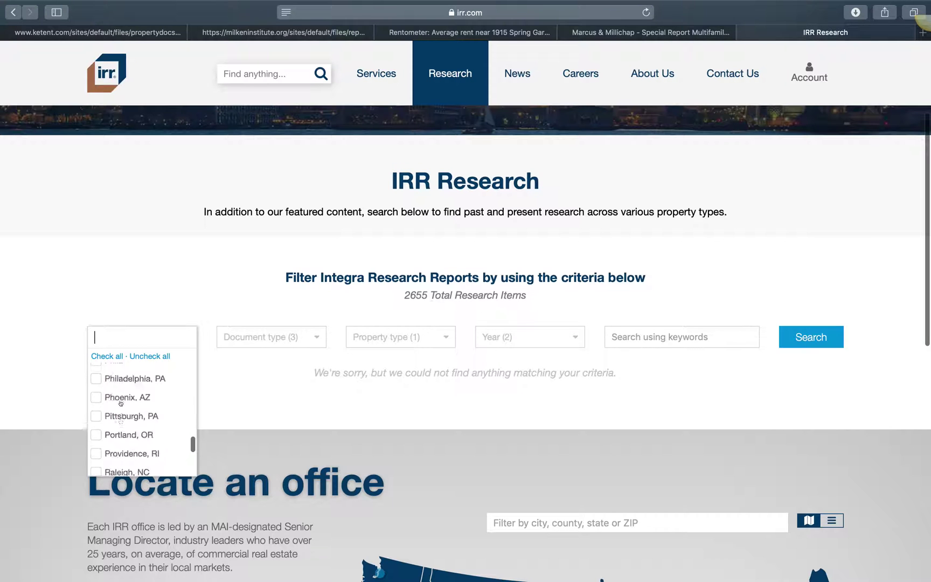
{"action": "scroll", "coordinate": [121, 387], "scroll_direction": "up", "scroll_amount": 15}
{"action": "left_click", "coordinate": [227, 240]}
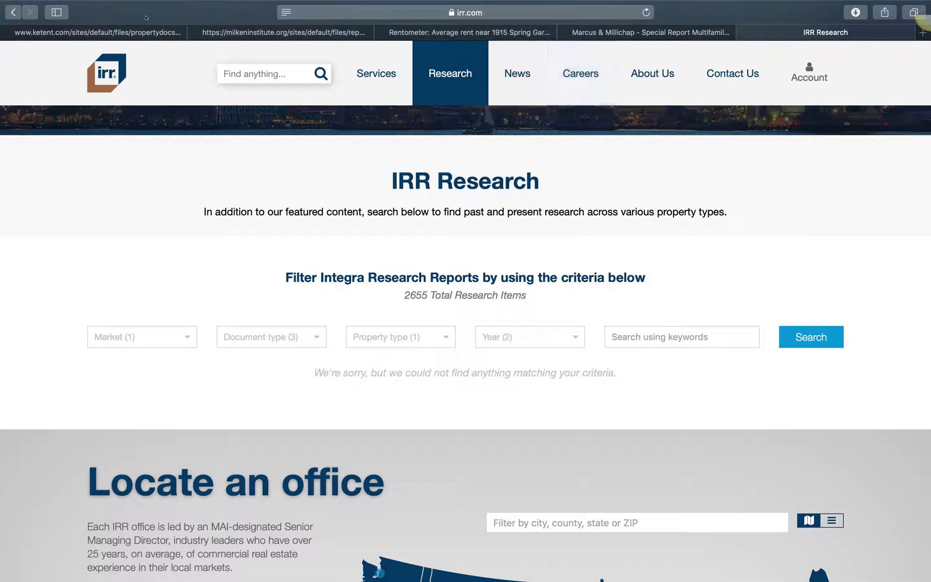
Step: Leave Safari's address bar and switch to the deal analyzer workbook space
{"action": "left_click", "coordinate": [481, 13]}
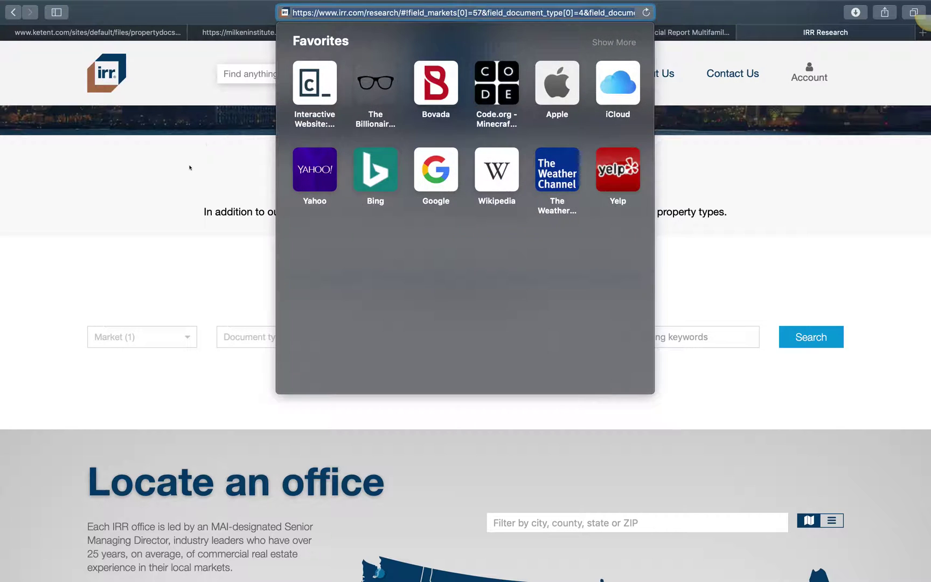
{"action": "left_click", "coordinate": [189, 168]}
{"action": "key", "text": "ctrl+Up"}
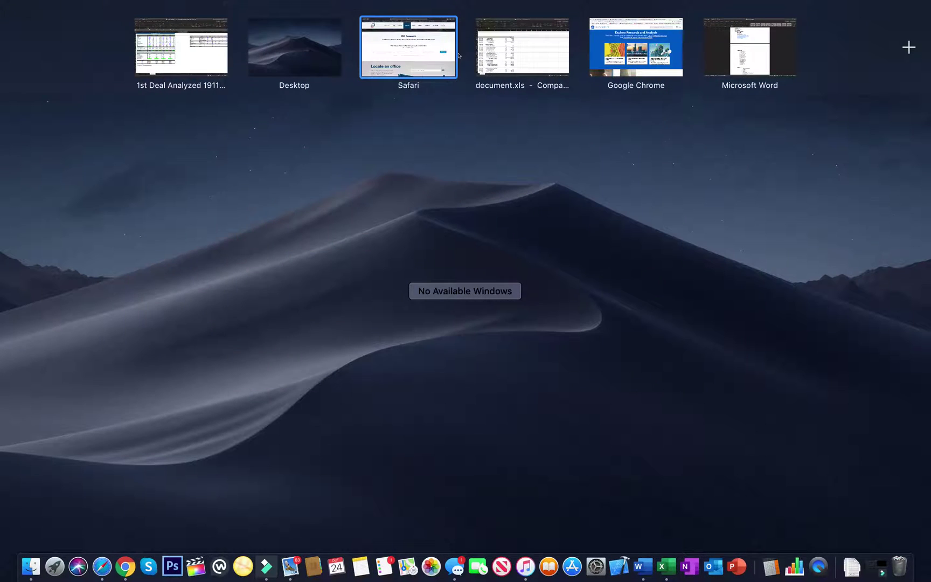
{"action": "left_click", "coordinate": [175, 43]}
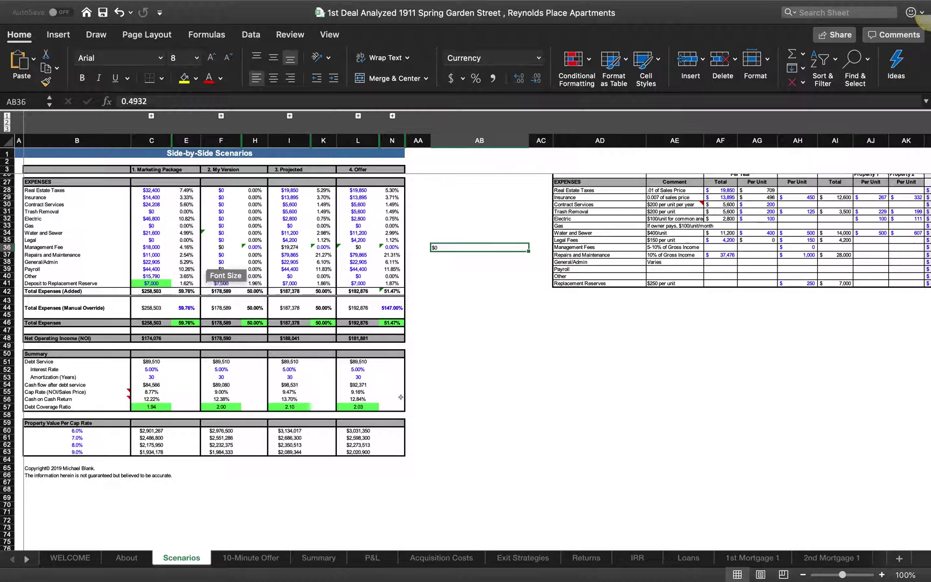
Step: Page through 10-Minute Offer, Summary, Acquisition Costs, Exit Strategies, Returns and 1st Mortgage 1, then go to the desktop
{"action": "scroll", "coordinate": [401, 397], "scroll_direction": "up", "scroll_amount": 8}
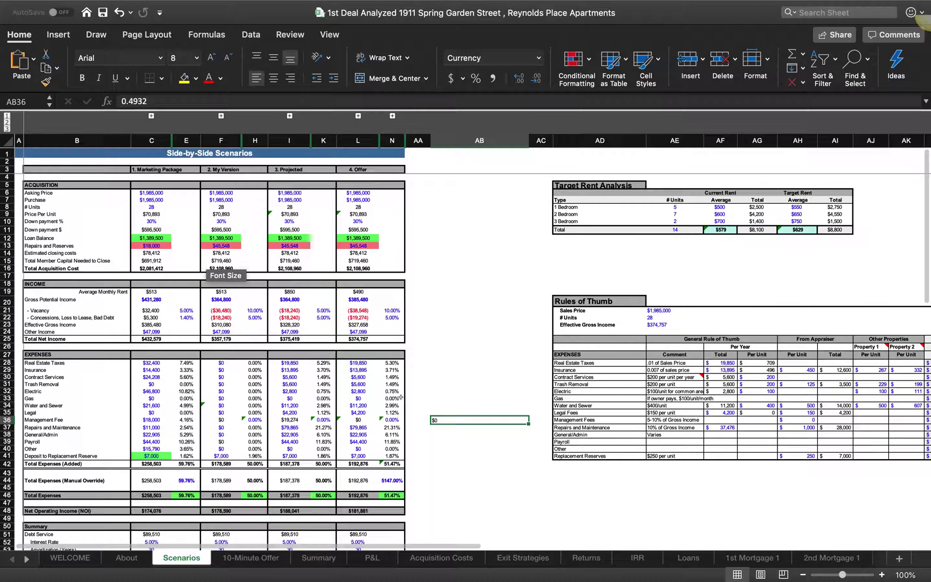
{"action": "left_click", "coordinate": [241, 559]}
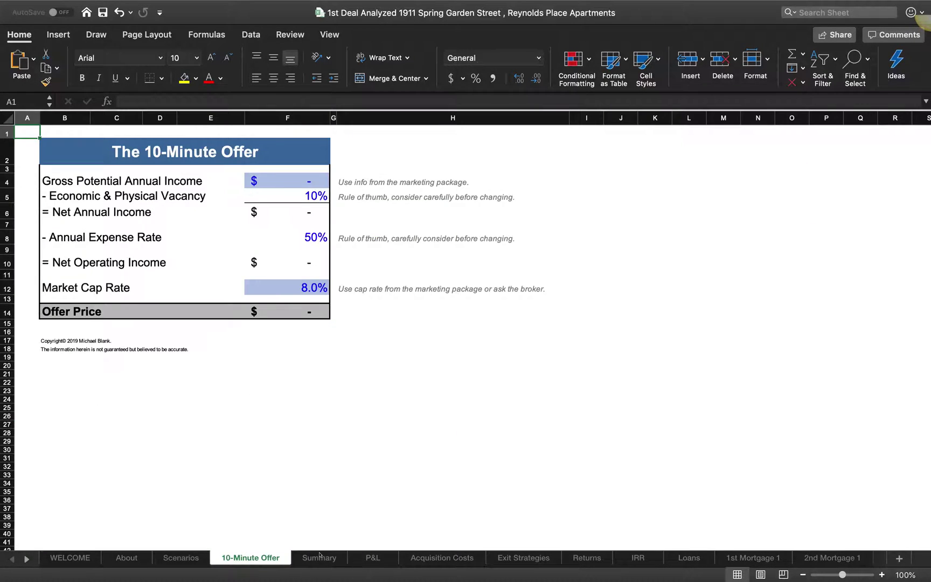
{"action": "left_click", "coordinate": [317, 558]}
{"action": "left_click", "coordinate": [442, 557]}
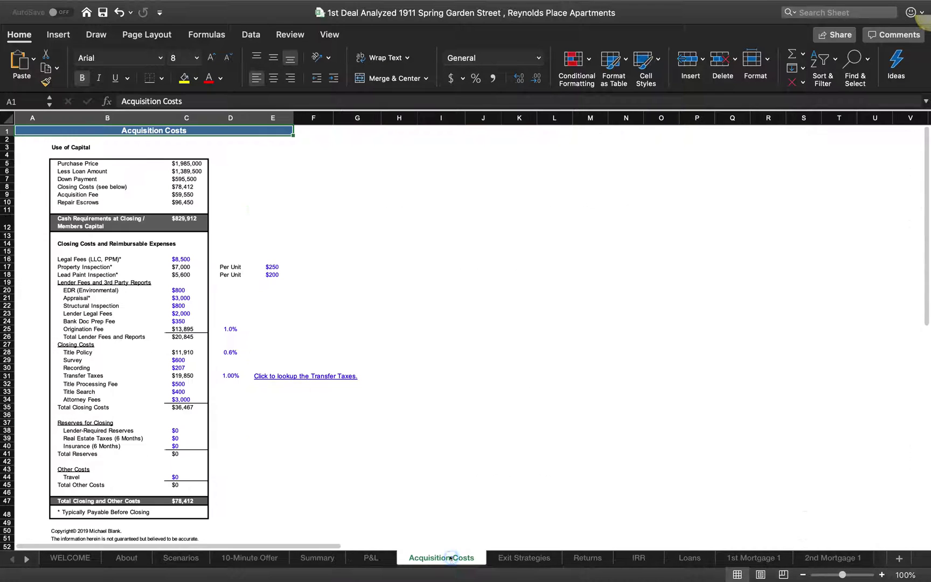
{"action": "left_click", "coordinate": [522, 558]}
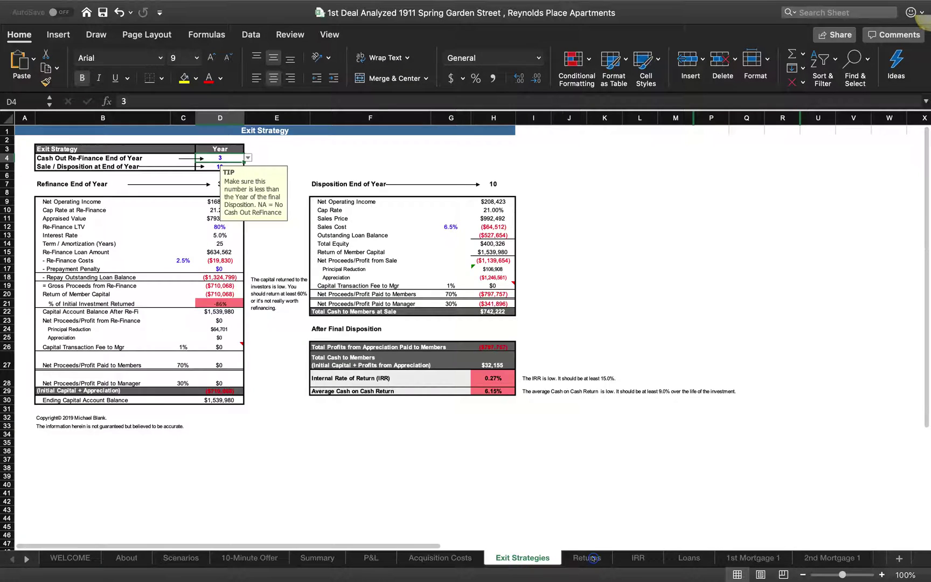
{"action": "left_click", "coordinate": [593, 559]}
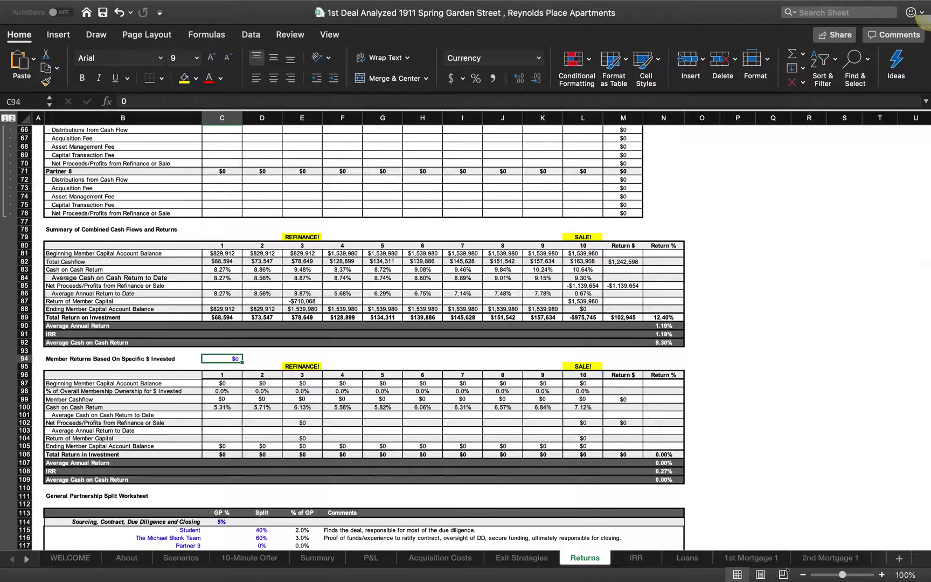
{"action": "left_click", "coordinate": [765, 558]}
{"action": "key", "text": "ctrl+Up"}
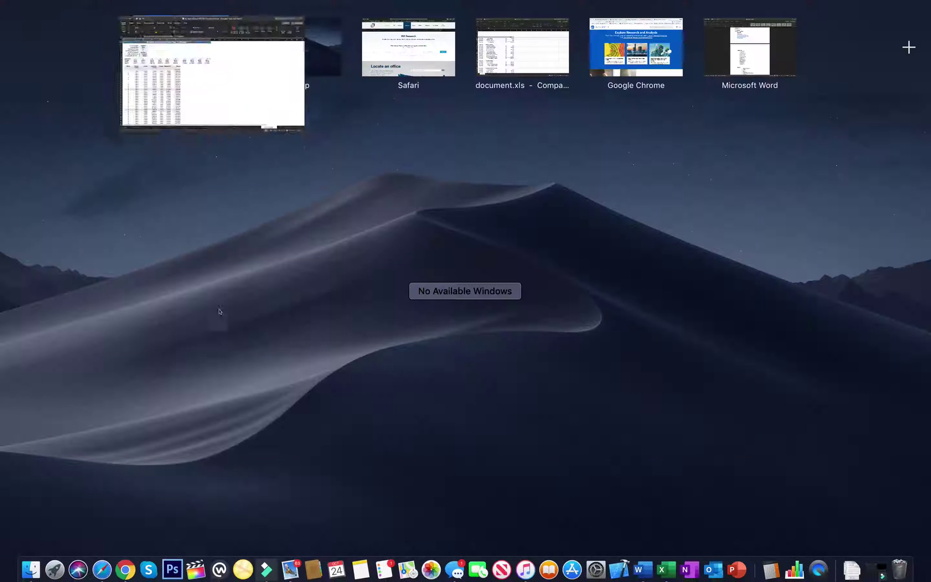
{"action": "left_click", "coordinate": [536, 280]}
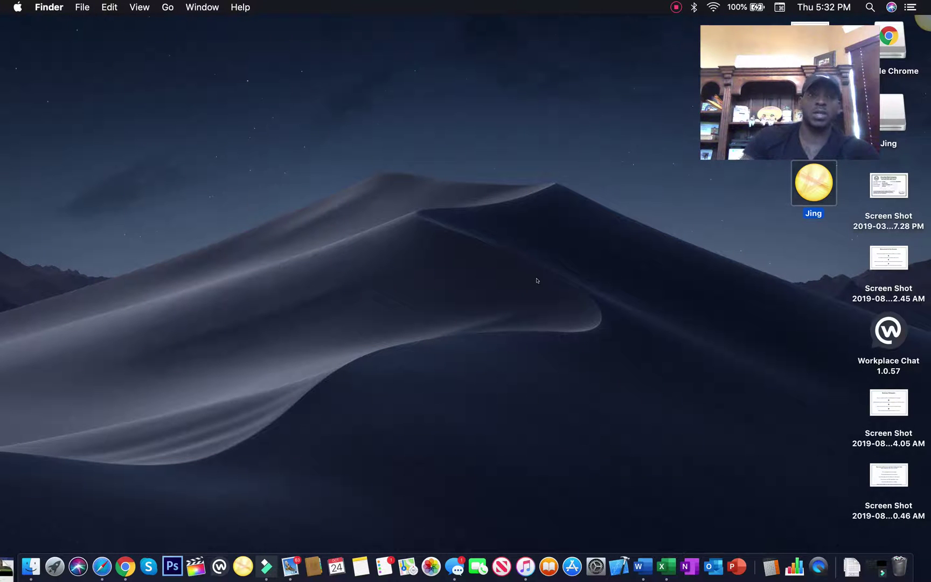
{"action": "mouse_move", "coordinate": [719, 91]}
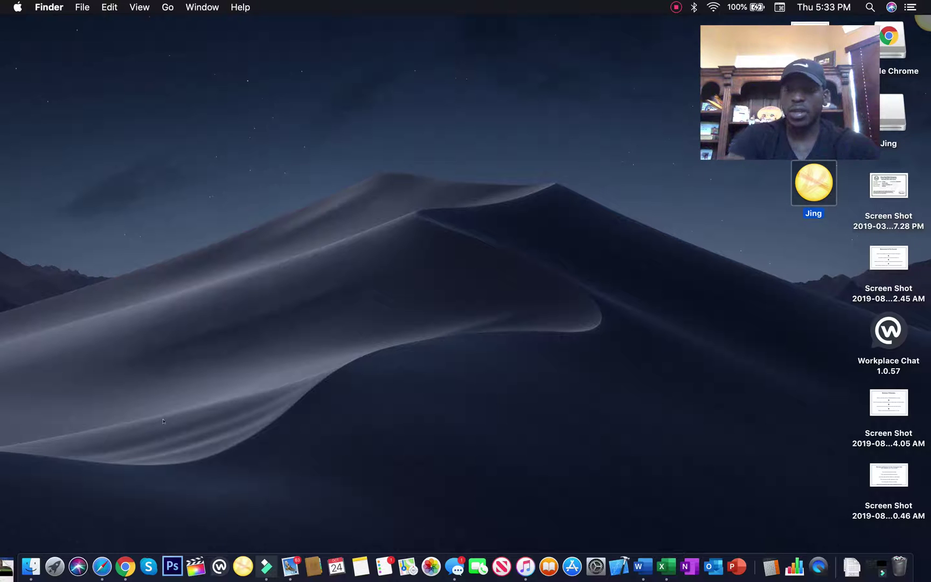
{"action": "key", "text": "ctrl+Up"}
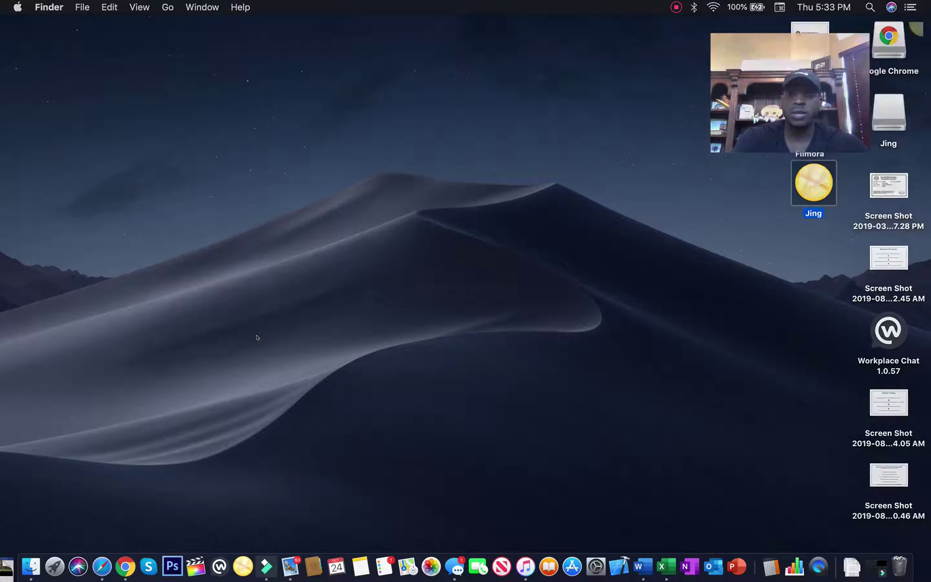
Step: Switch between the deal analyzer and document.xls workbooks, ending on the deal analyzer
{"action": "mouse_move", "coordinate": [320, 5]}
{"action": "left_click", "coordinate": [341, 42]}
{"action": "scroll", "coordinate": [243, 299], "scroll_direction": "up", "scroll_amount": 1}
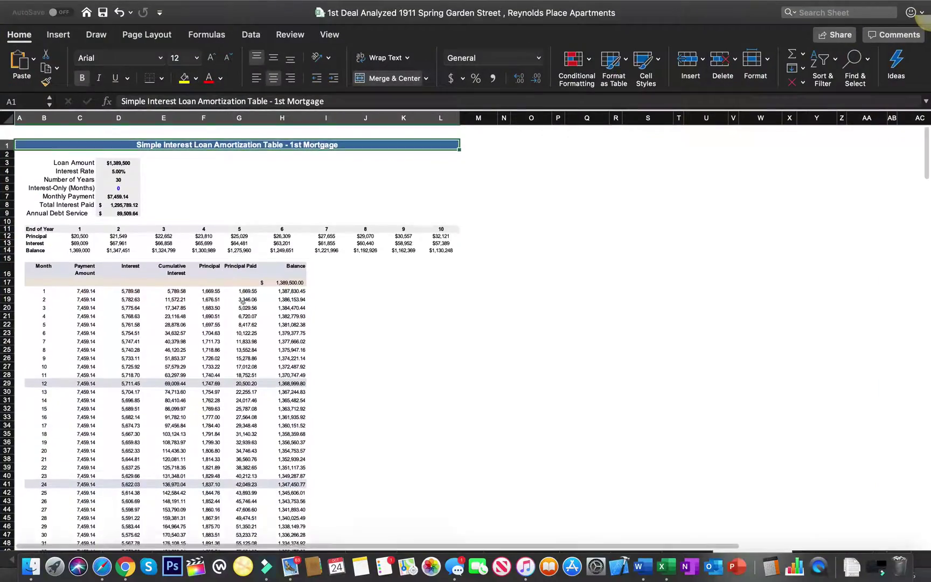
{"action": "key", "text": "ctrl+Up"}
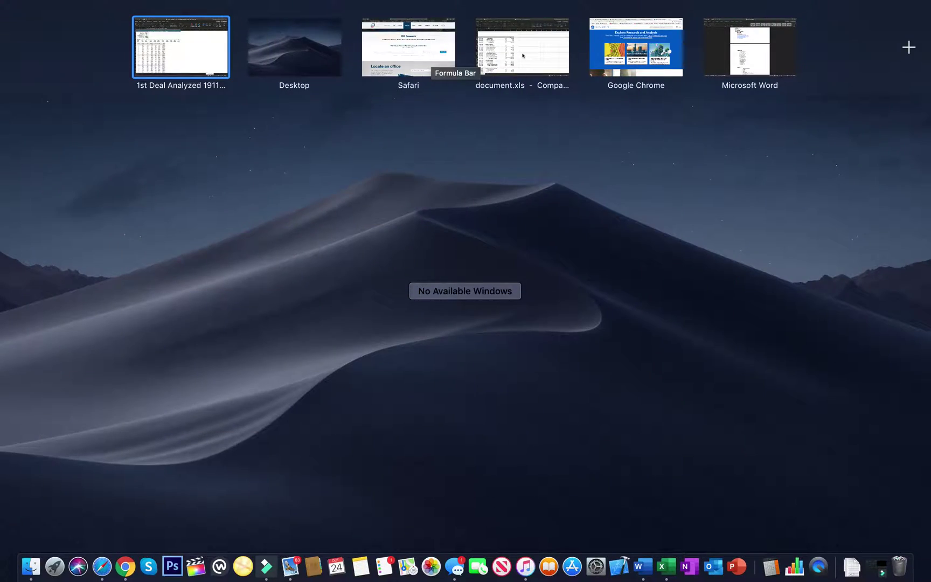
{"action": "left_click", "coordinate": [522, 54]}
{"action": "key", "text": "ctrl+Up"}
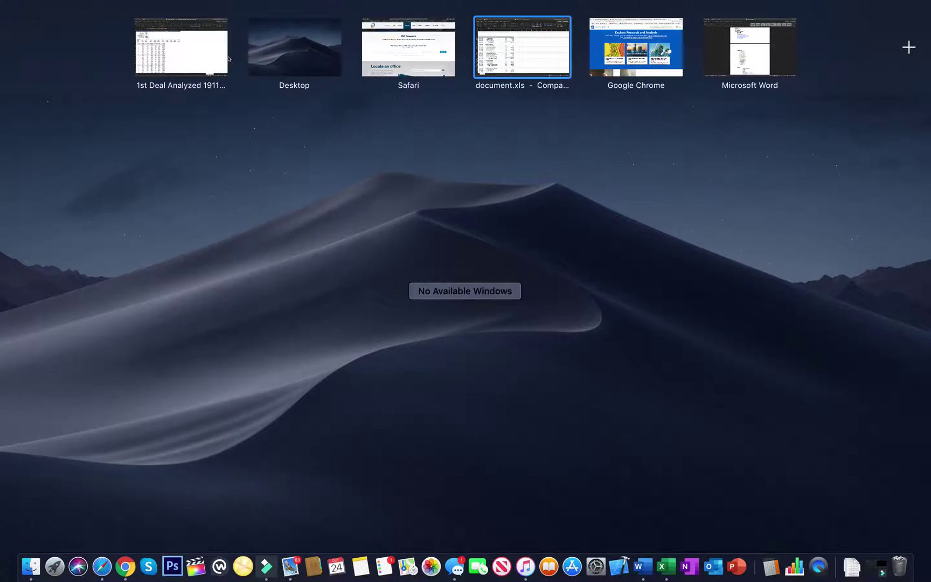
{"action": "left_click", "coordinate": [228, 59]}
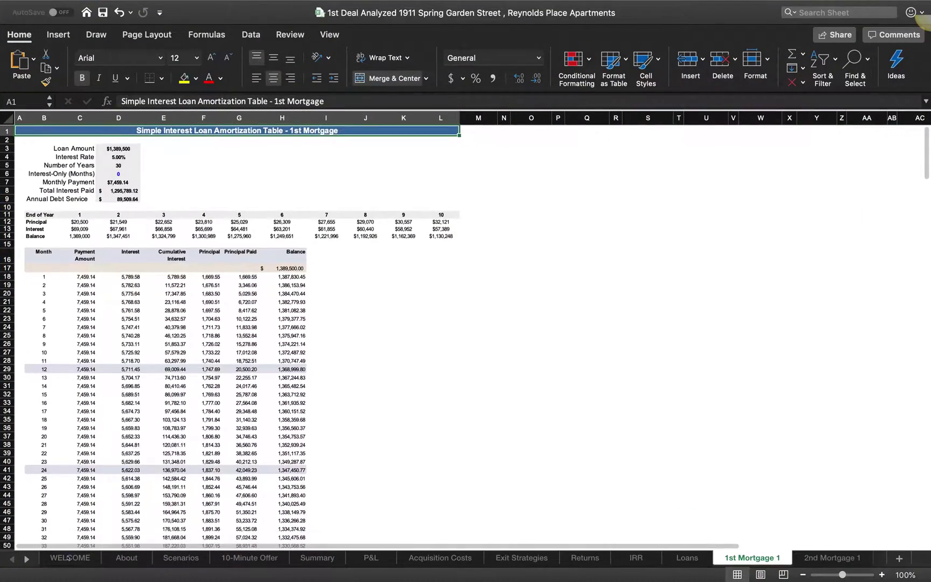
Step: Flip through the WELCOME, About and Scenarios sheets, settling on the About sheet's Deal Readiness Dashboard
{"action": "left_click", "coordinate": [68, 557]}
{"action": "left_click", "coordinate": [127, 558]}
{"action": "left_click", "coordinate": [165, 558]}
{"action": "left_click", "coordinate": [127, 557]}
{"action": "scroll", "coordinate": [178, 534], "scroll_direction": "up", "scroll_amount": 4}
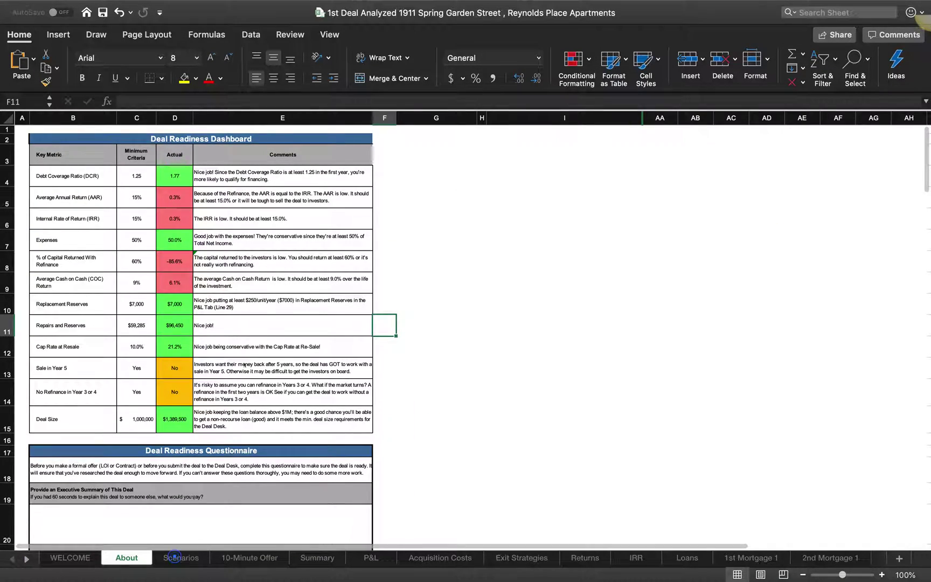
{"action": "left_click", "coordinate": [174, 556]}
{"action": "left_click", "coordinate": [134, 557]}
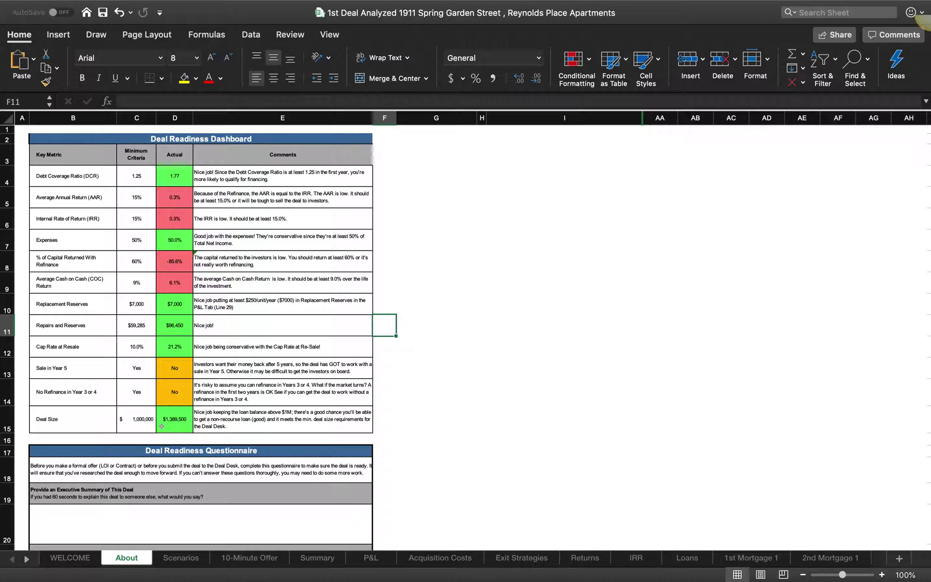
{"action": "key", "text": "ctrl+Up"}
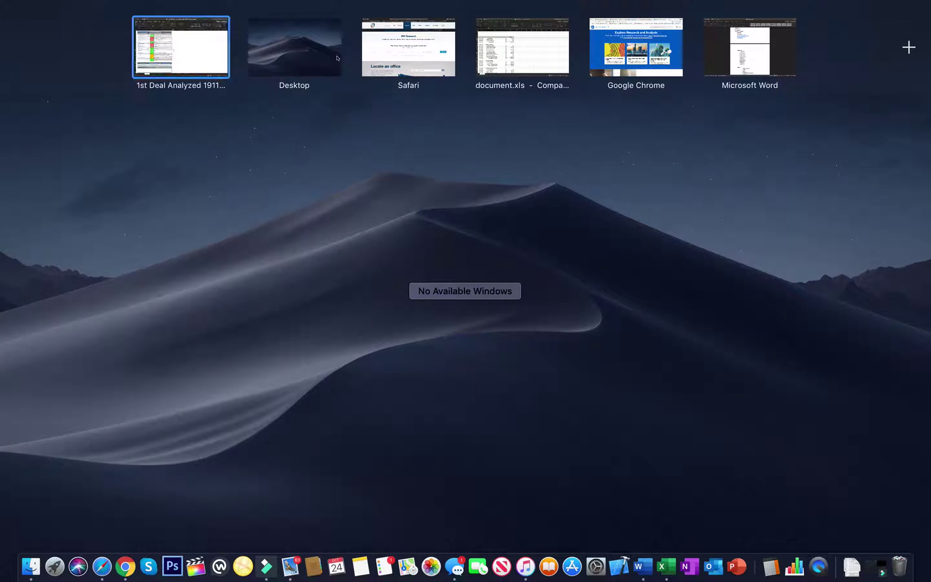
Step: Return to the Finder desktop and open the screen recording's menu-bar controls
{"action": "left_click", "coordinate": [311, 55]}
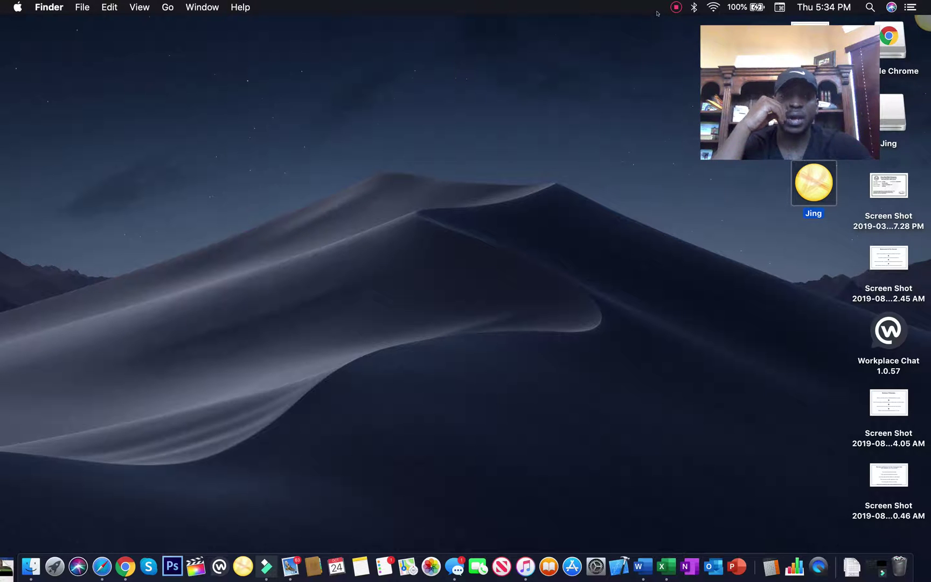
{"action": "left_click", "coordinate": [675, 9]}
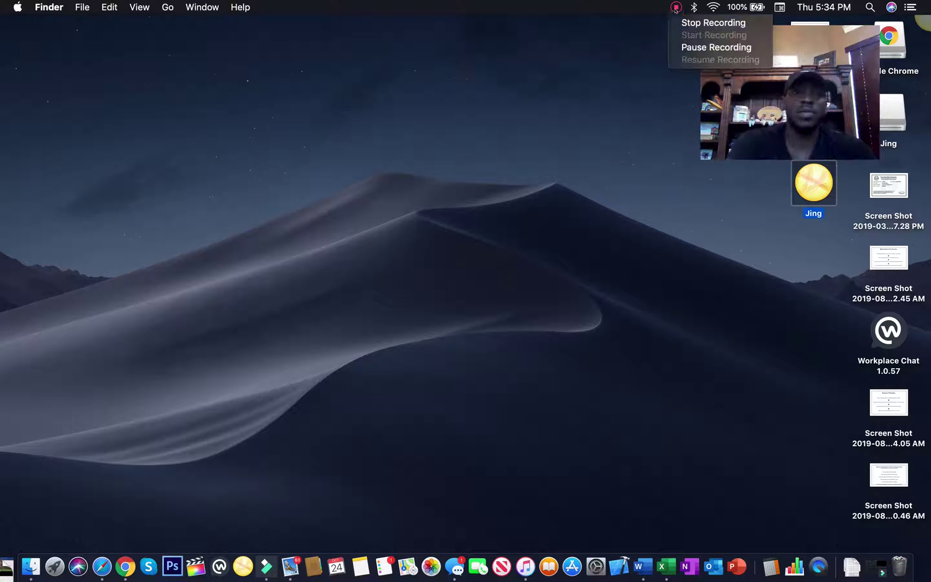